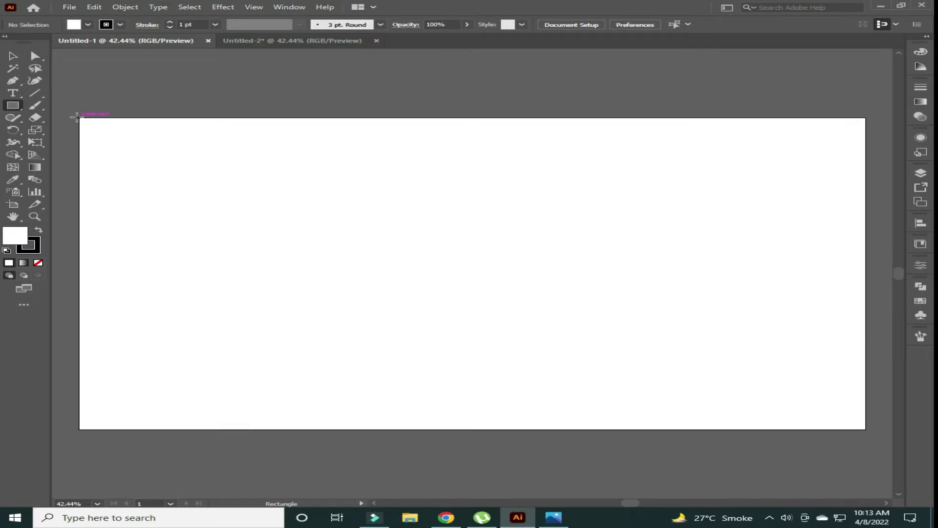
- Drag a rectangle corner to corner across the full artboard
drag(78, 117, 866, 430)
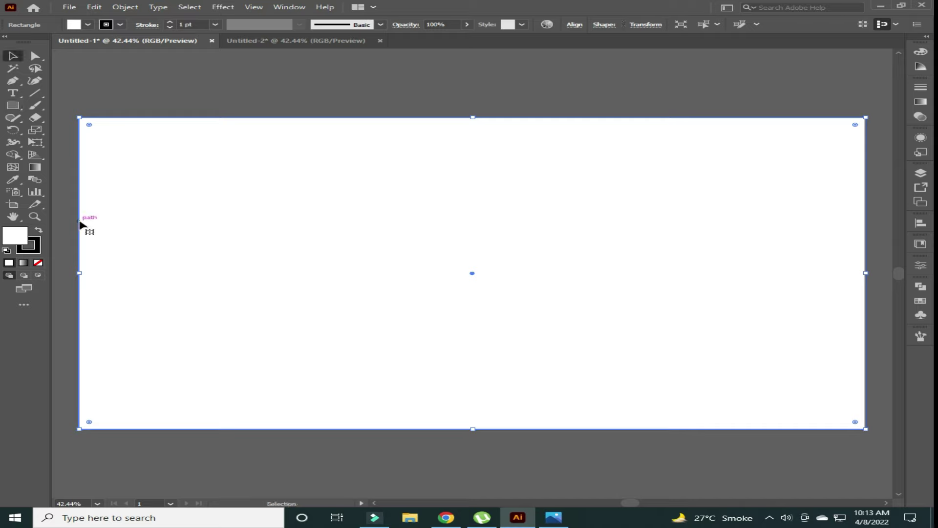
- Fill the artboard rectangle with dark navy 2E3356
double_click(15, 235)
text(2E3356)
click(456, 267)
click(88, 24)
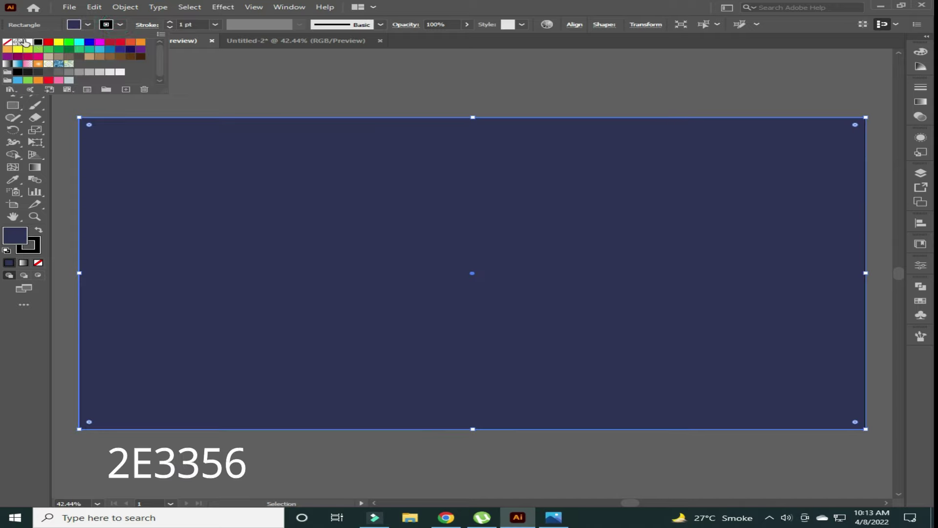
click(868, 180)
- Lock the background layer and add a new layer named Table above it
click(920, 173)
click(757, 184)
key(ctrl+l)
double_click(810, 185)
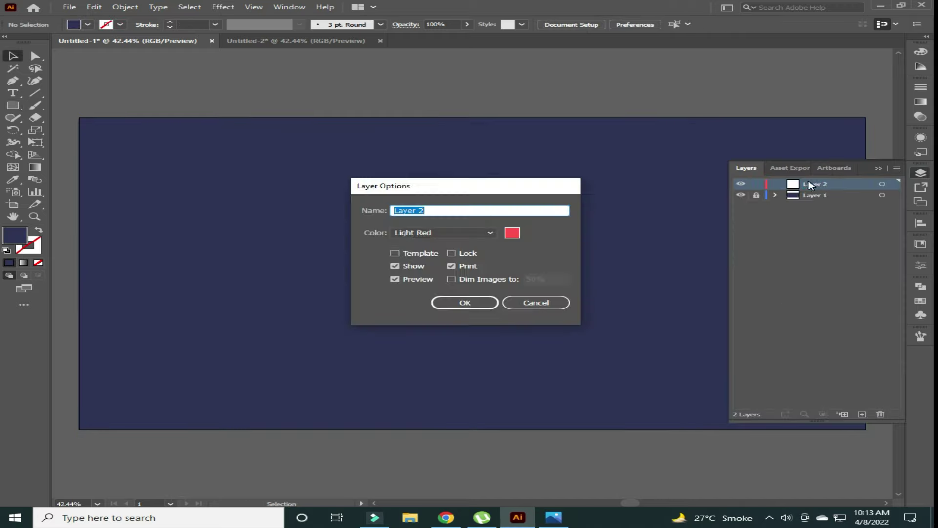
click(465, 302)
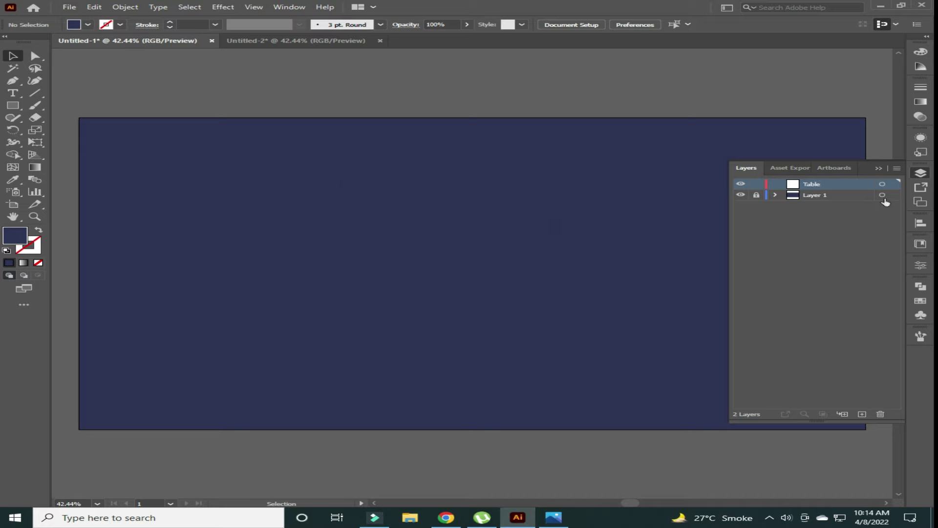
- Draw a tall leg rectangle with a vertical linear gradient ending in the navy background colour
drag(279, 419, 279, 421)
key(v)
drag(266, 312, 270, 312)
click(920, 101)
click(853, 158)
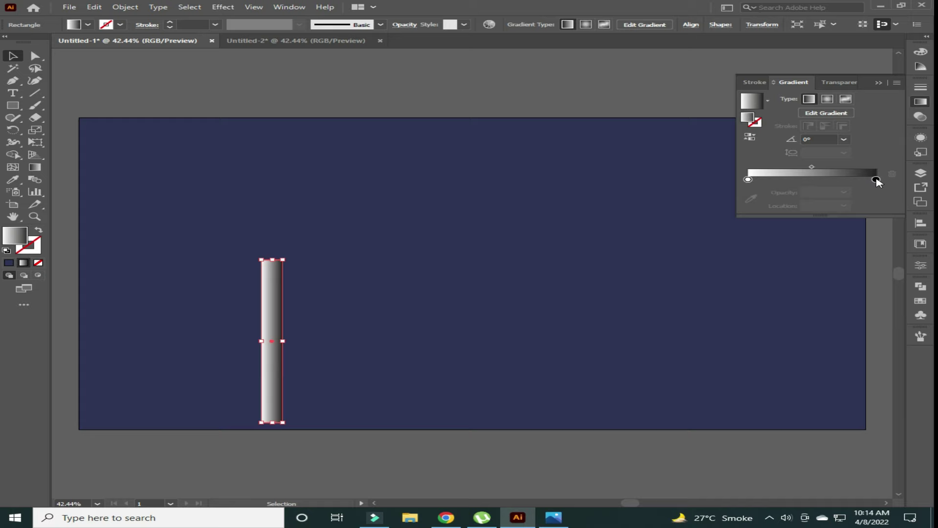
click(755, 198)
click(439, 186)
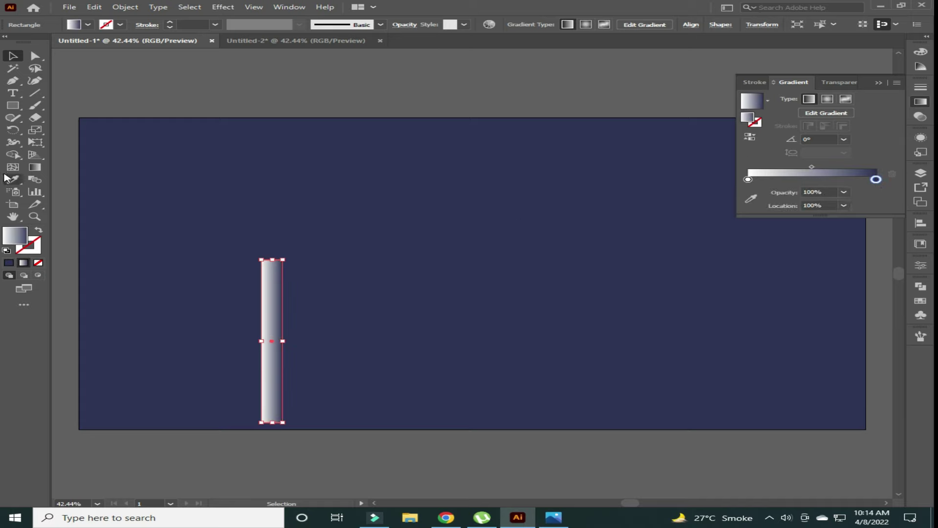
click(34, 167)
drag(272, 244, 272, 355)
key(v)
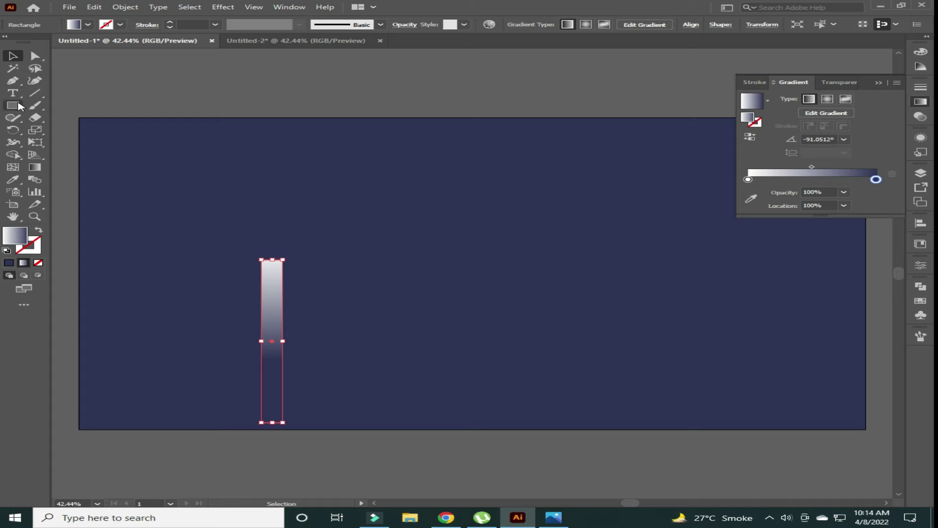
- Set the leg gradient's start stop to grey-blue 4E5978 sampled from a helper square
key(v)
double_click(22, 235)
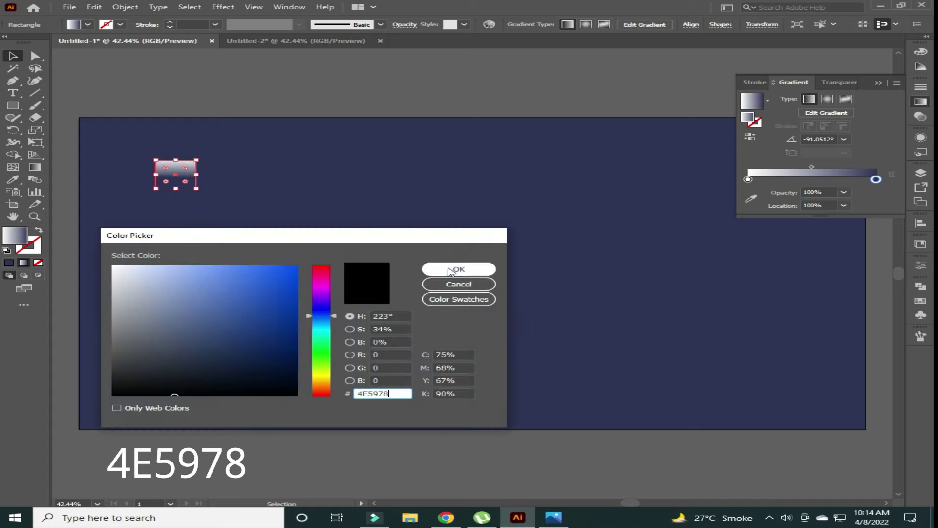
click(450, 269)
click(285, 199)
click(768, 163)
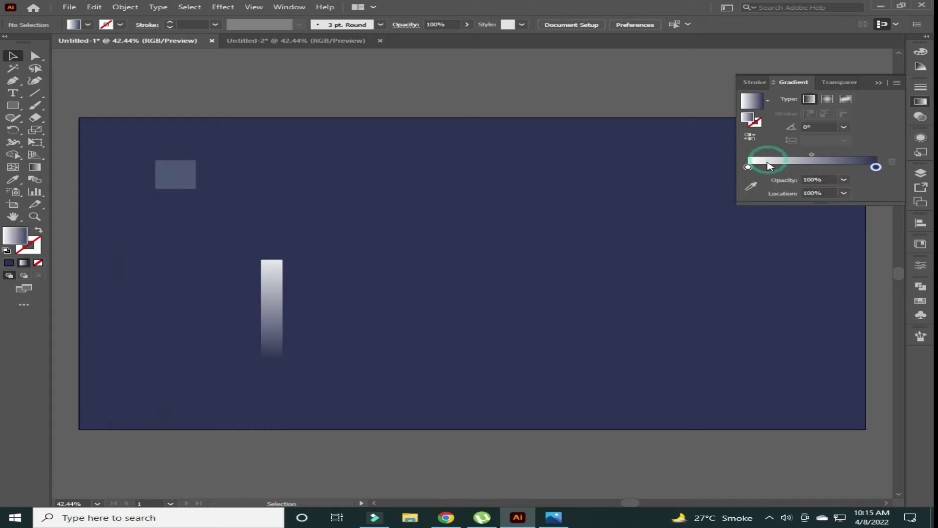
click(272, 293)
click(751, 185)
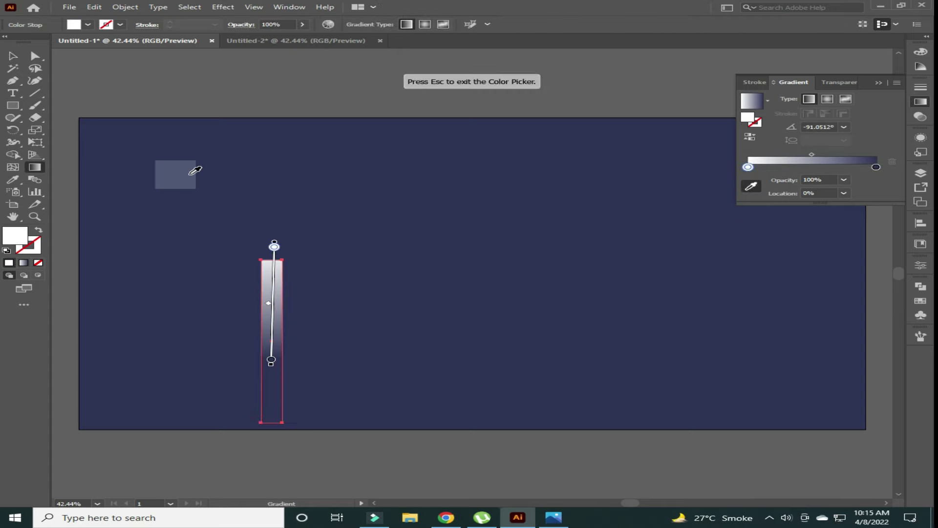
click(176, 175)
click(437, 254)
- Move the leg left and redraw its fade from the top downward
drag(287, 289, 264, 296)
key(g)
mouse_move(271, 227)
mouse_down()
mouse_move(265, 275)
mouse_move(234, 290)
mouse_move(714, 285)
mouse_move(641, 280)
mouse_up()
key(v)
click(570, 176)
- Place a second leg on the right and group both legs
click(538, 233)
key(ctrl+a)
right_click(640, 273)
click(644, 331)
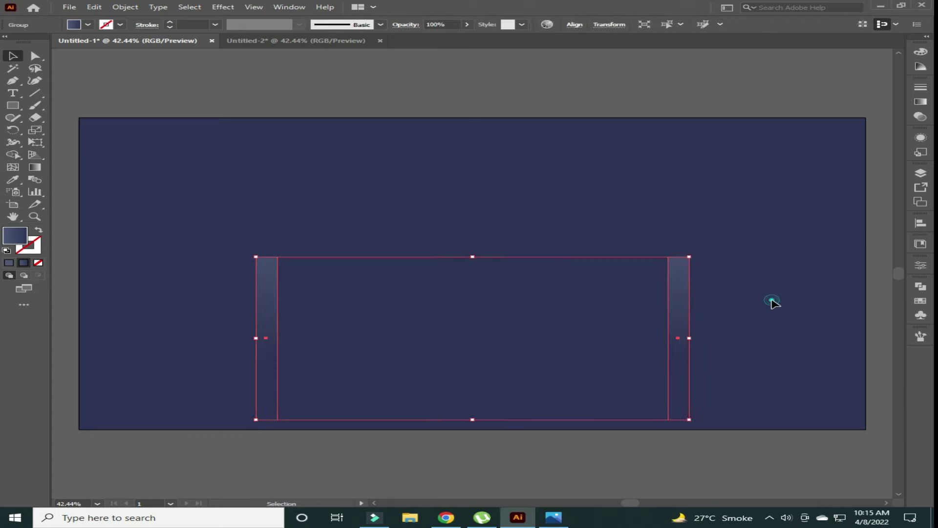
- Draw a table top across the legs filled light purple 61627E
key(m)
mouse_move(245, 243)
mouse_down()
mouse_move(288, 253)
mouse_move(699, 256)
mouse_up()
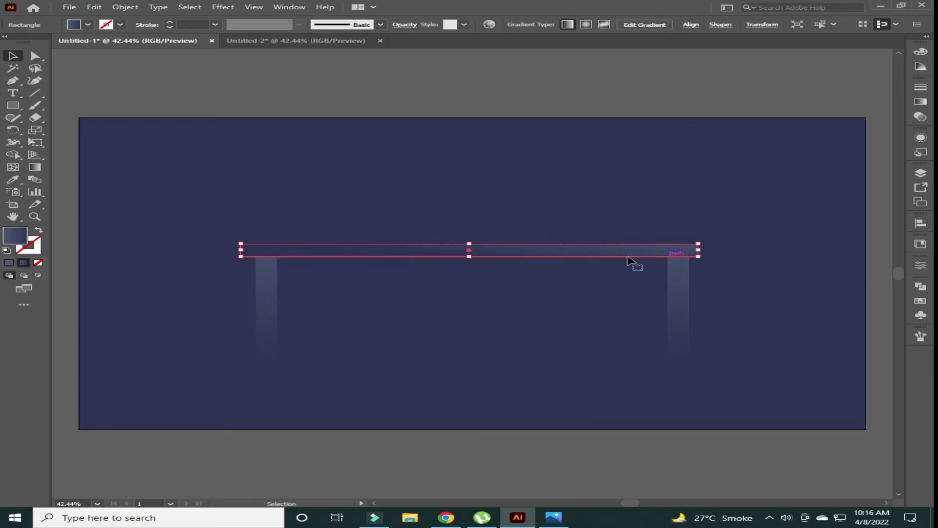
key(v)
double_click(15, 235)
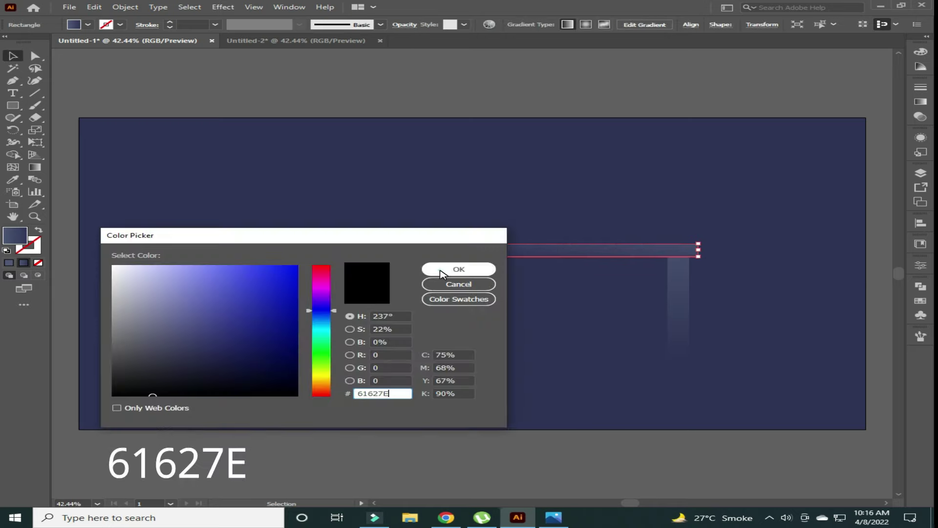
click(442, 270)
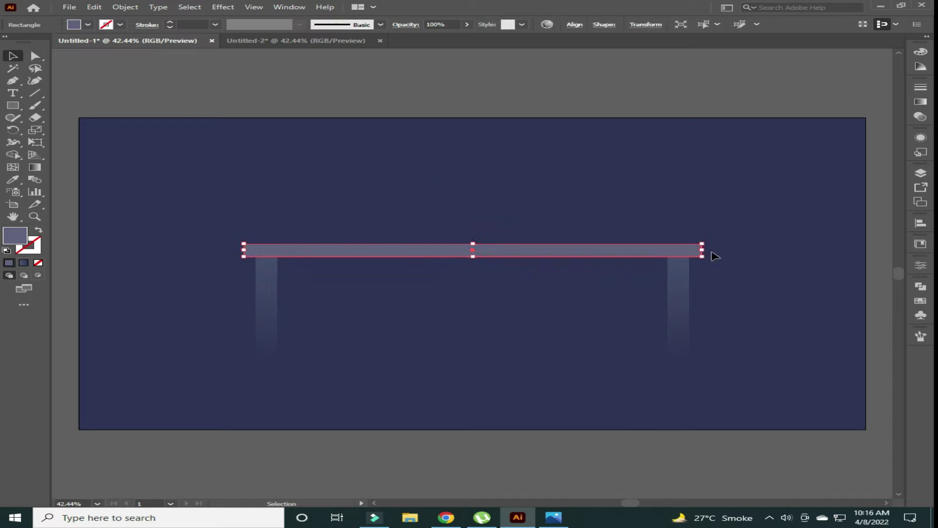
click(575, 190)
- Draw the apron band beneath the top filled 444D6A
drag(278, 256, 668, 289)
double_click(19, 243)
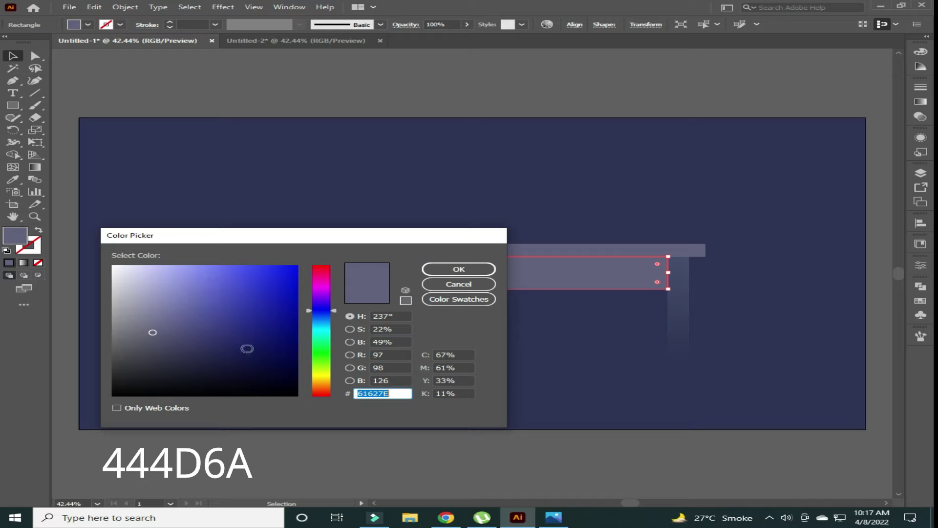
click(451, 271)
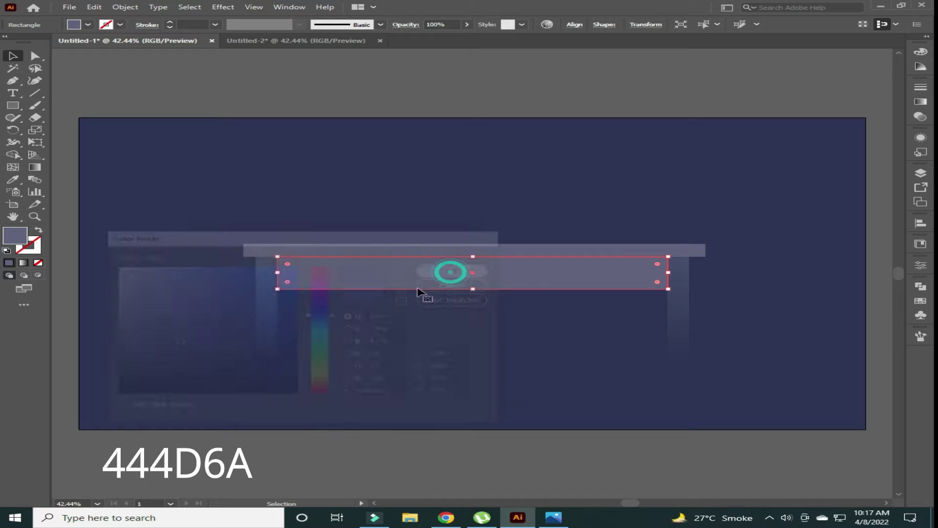
click(261, 173)
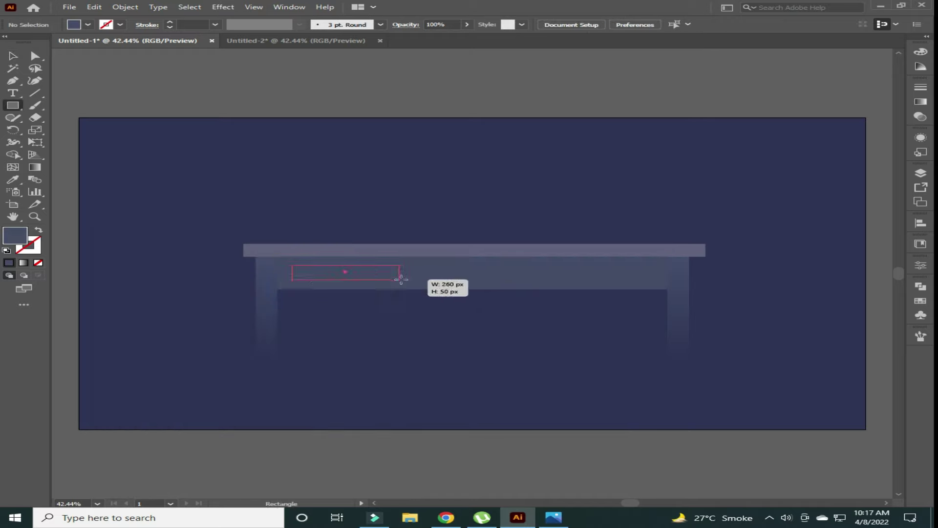
- Draw a rounded left drawer panel and duplicate it onto the apron's right half
drag(401, 279, 455, 280)
key(v)
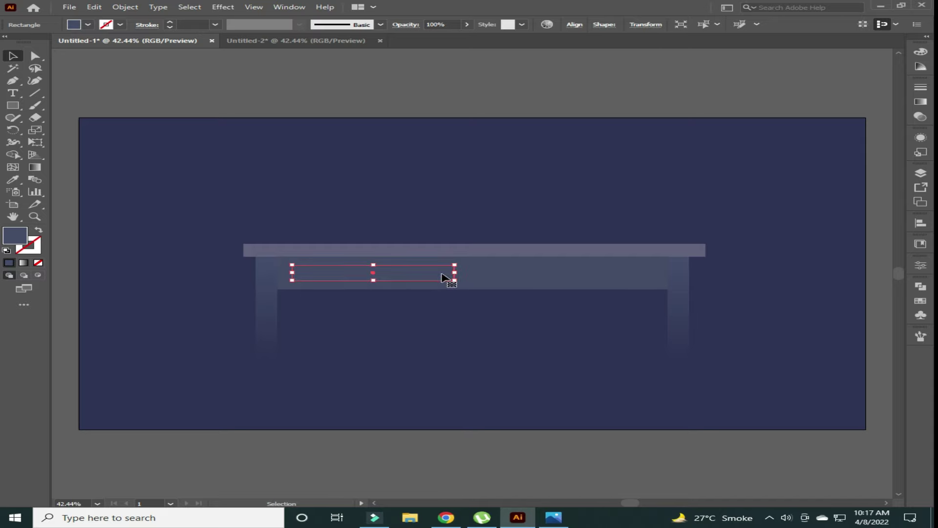
key(ctrl+plus)
key(ctrl+plus)
key(ctrl+plus)
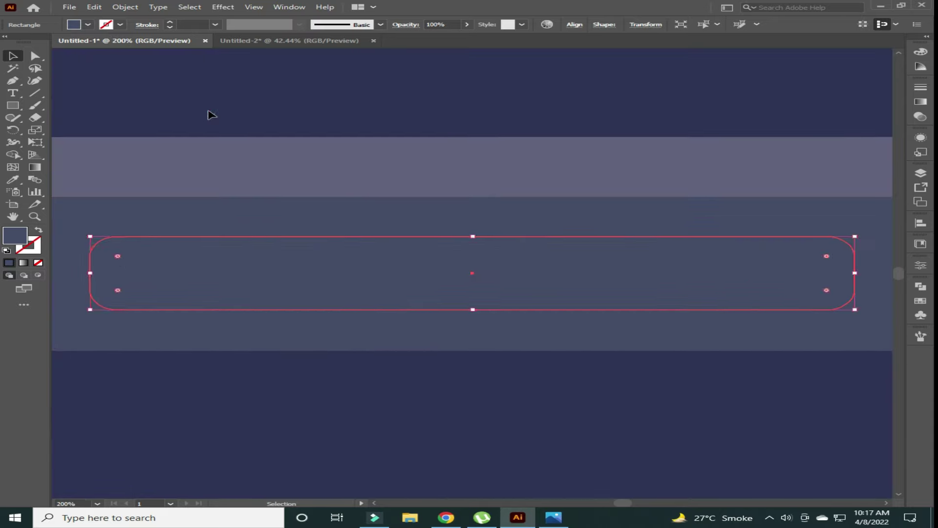
click(245, 122)
key(ctrl+0)
drag(393, 275, 606, 276)
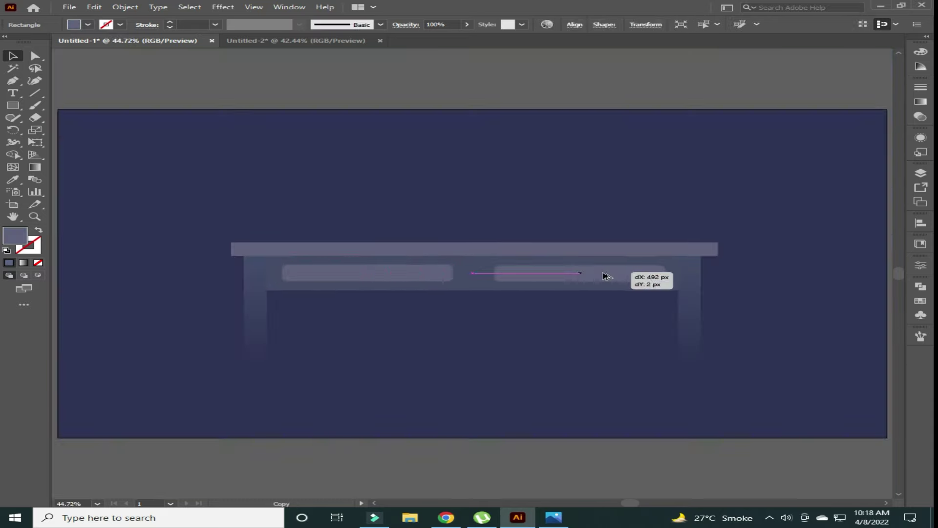
click(577, 345)
- Add a small 8A8399 ellipse knob, resized and centred on the left drawer
right_click(13, 105)
click(73, 128)
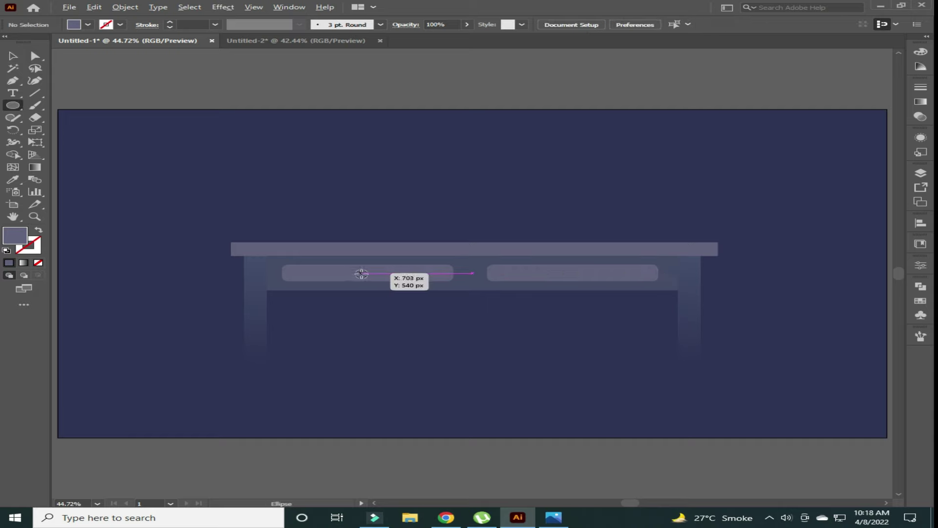
drag(383, 277, 381, 276)
key(v)
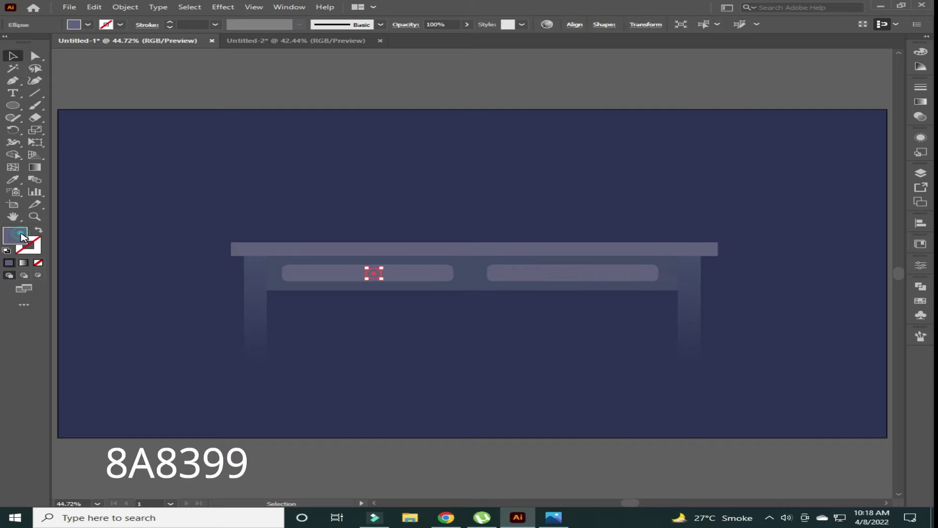
double_click(14, 235)
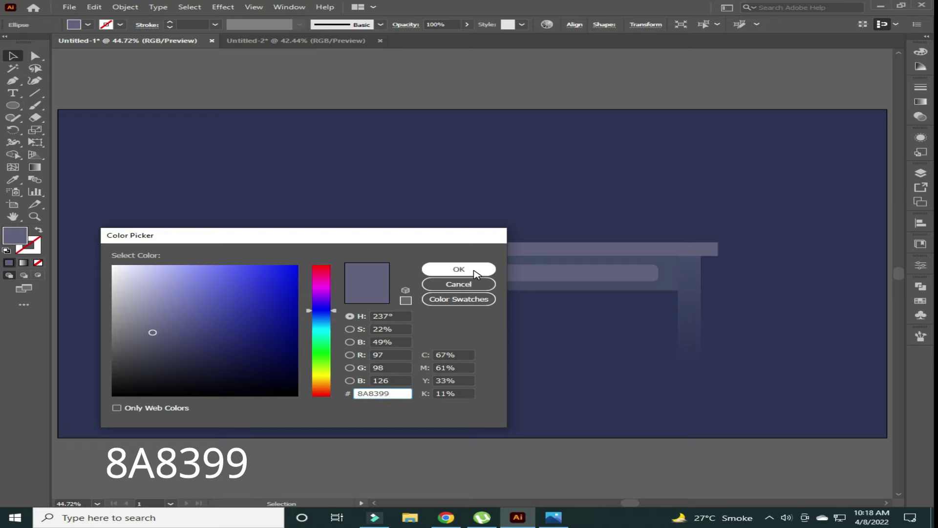
click(458, 269)
click(502, 360)
key(ctrl+equal)
key(ctrl+equal)
key(ctrl+equal)
click(378, 238)
drag(399, 255, 384, 250)
drag(376, 244, 370, 245)
- Copy the knob onto the right drawer
key(ctrl+minus)
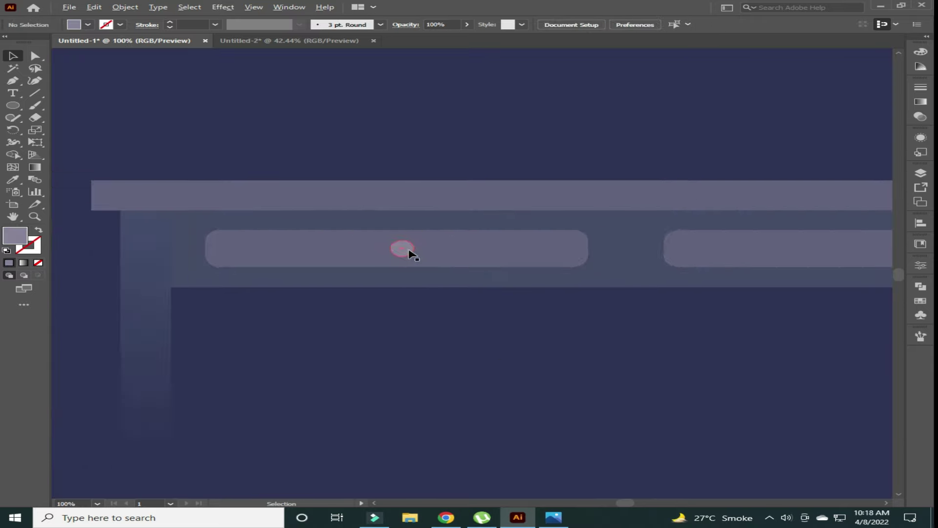
scroll(408, 253, right, 5)
drag(184, 251, 669, 251)
key(ctrl+0)
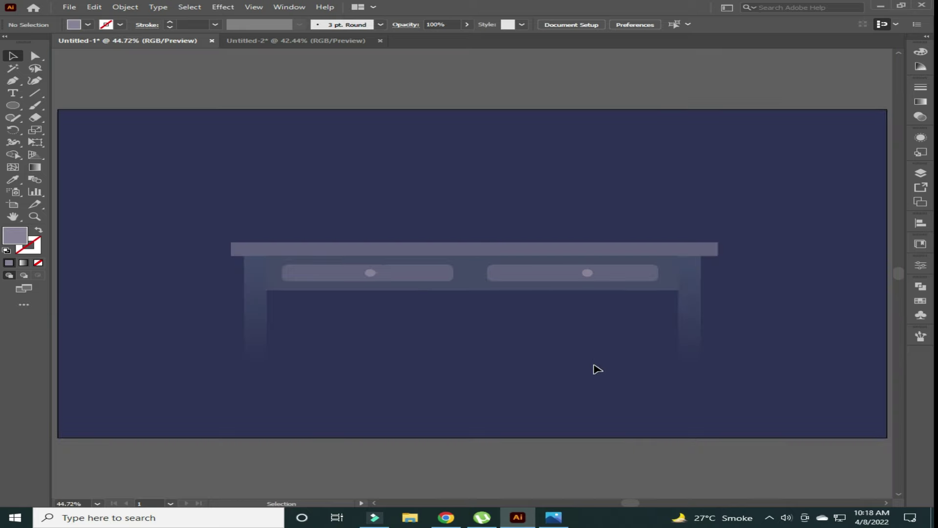
click(376, 280)
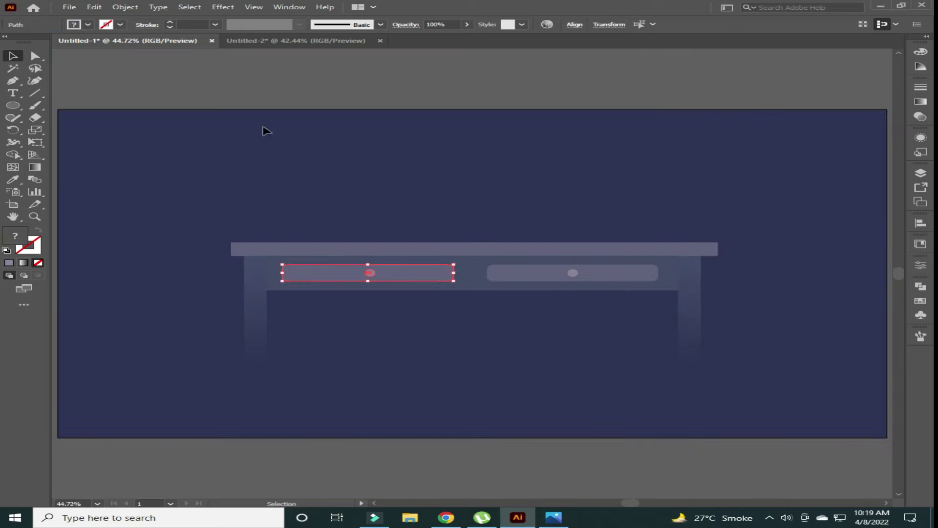
click(593, 376)
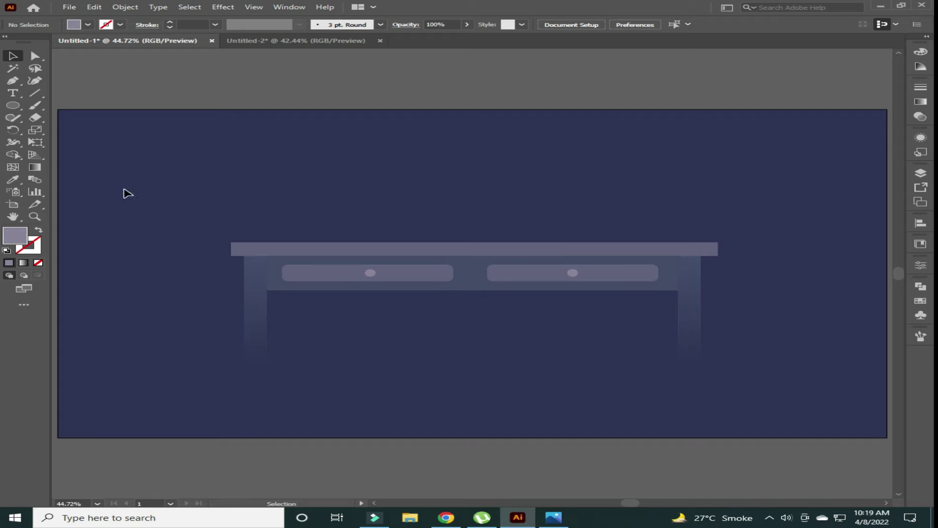
- Select the new top layer for the laptop and confirm its layer options
click(920, 172)
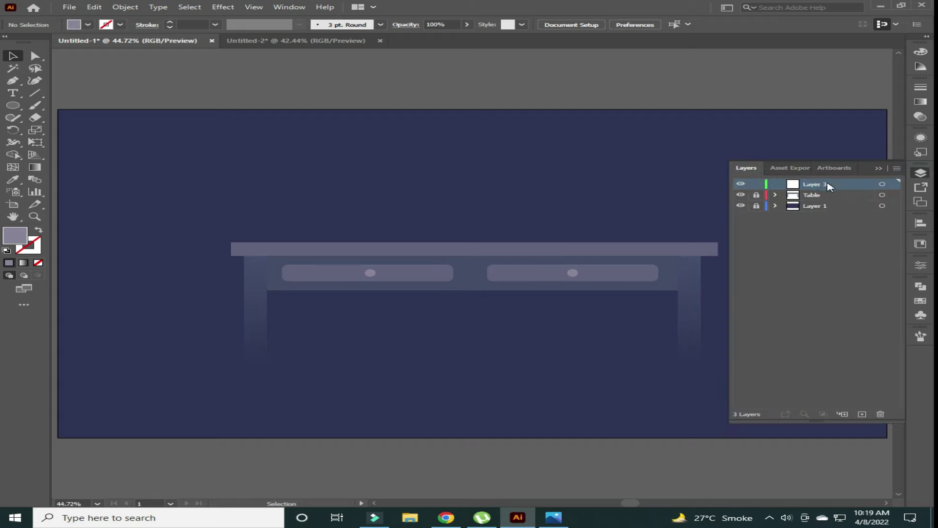
click(822, 183)
double_click(822, 184)
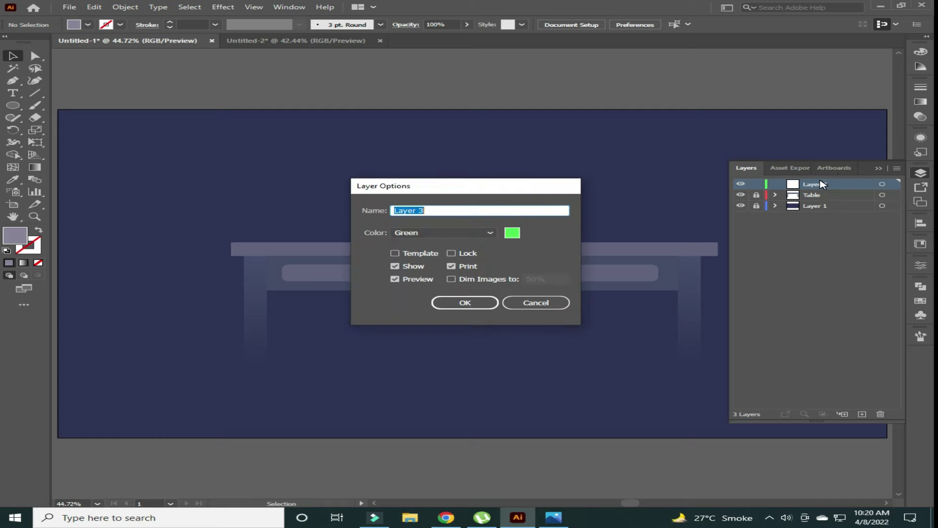
key(Return)
click(920, 172)
- Draw the laptop base as a wide teal #00EFCE pill above the table
click(12, 105)
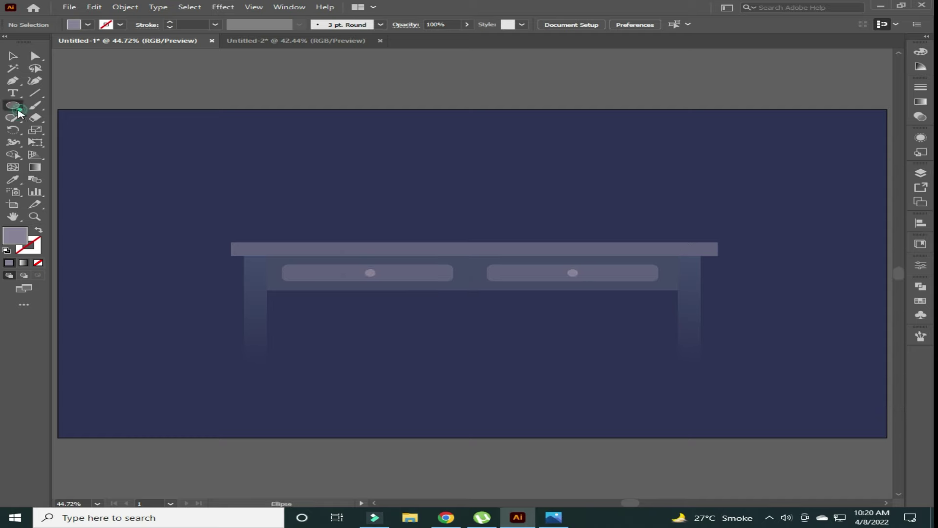
drag(335, 241, 413, 242)
key(v)
double_click(15, 235)
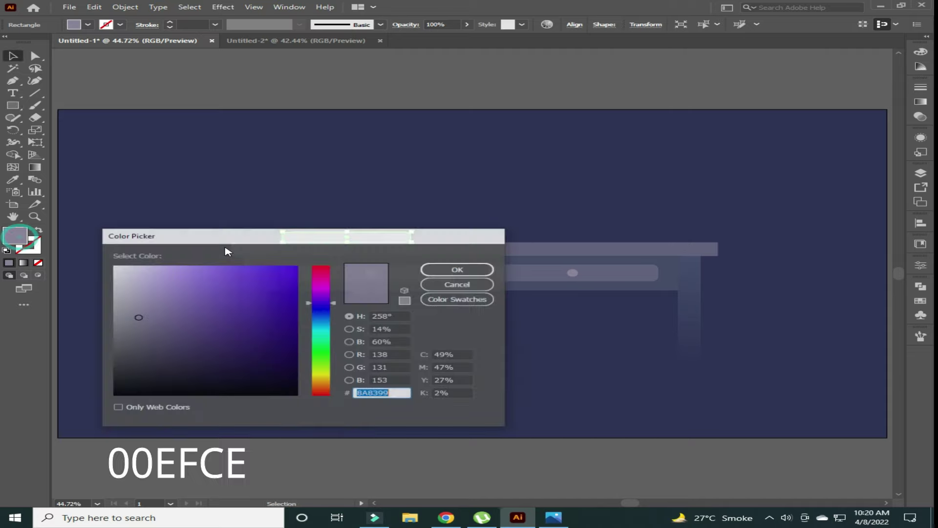
click(459, 268)
key(a)
key(ctrl+equal)
key(ctrl+equal)
key(ctrl+equal)
drag(688, 274, 810, 274)
click(768, 222)
- Draw the laptop body rectangle above the teal base
key(m)
key(ctrl+0)
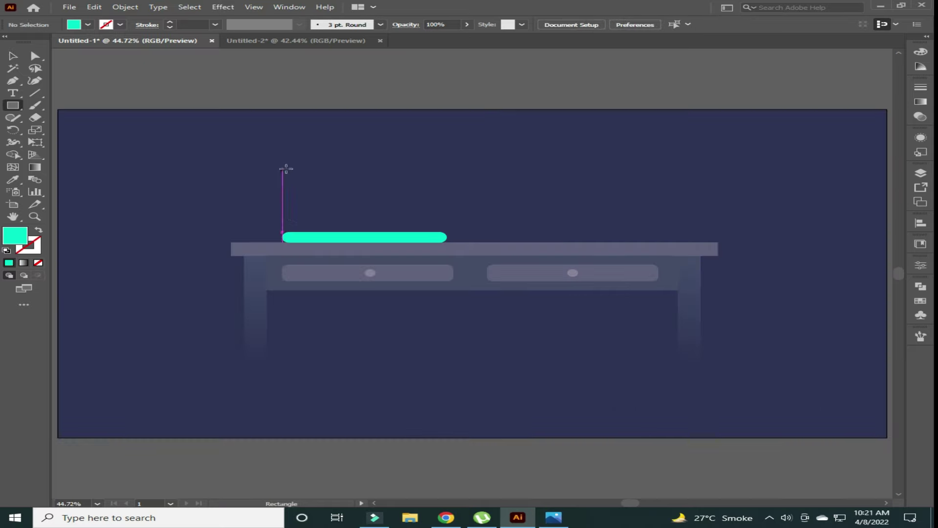
drag(294, 162, 439, 237)
key(v)
right_click(402, 204)
click(424, 290)
click(297, 467)
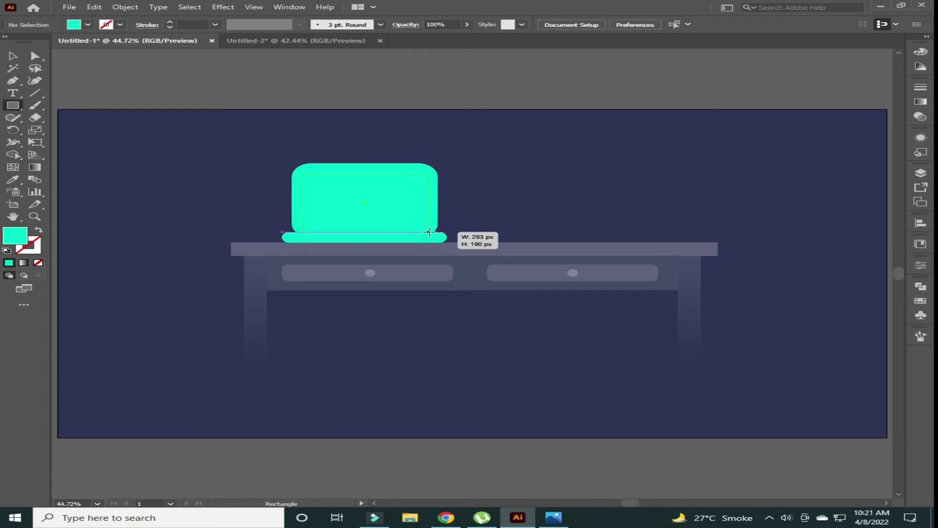
- Draw a purple #7B66AA screen rectangle inside the laptop body
drag(428, 233, 429, 225)
key(v)
double_click(15, 236)
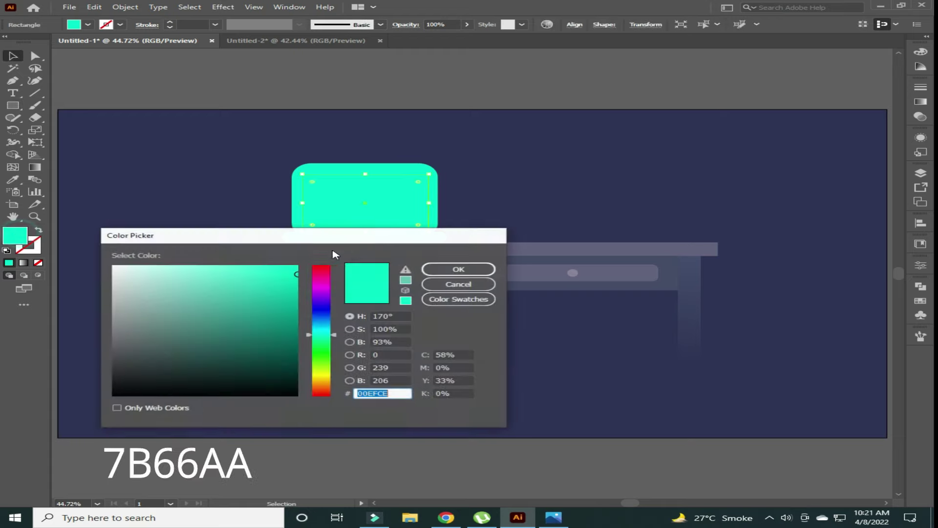
click(448, 269)
click(494, 130)
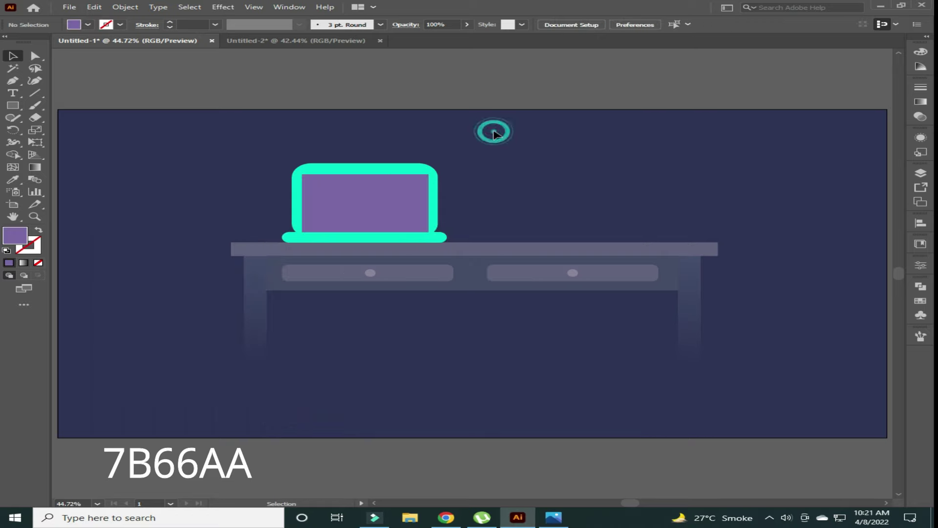
click(324, 193)
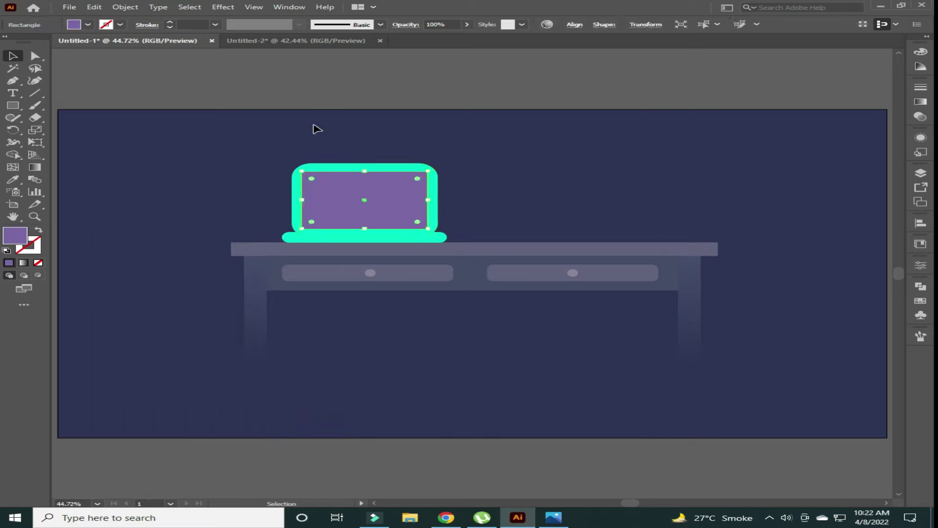
click(920, 172)
- Hide the purple screen and round the laptop body's top corners
click(740, 195)
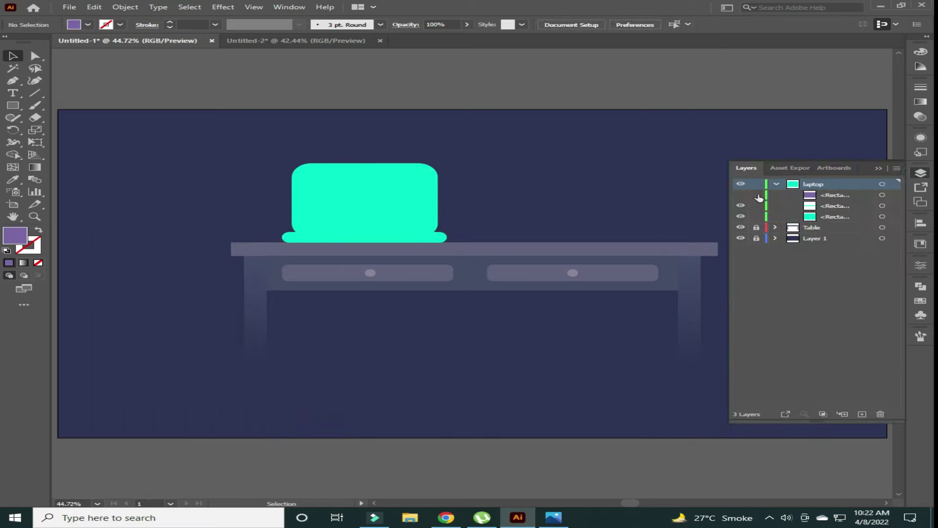
click(352, 184)
scroll(308, 169, up, 4)
click(145, 112)
mouse_move(163, 94)
mouse_down()
mouse_move(760, 172)
mouse_move(691, 168)
mouse_up()
click(597, 95)
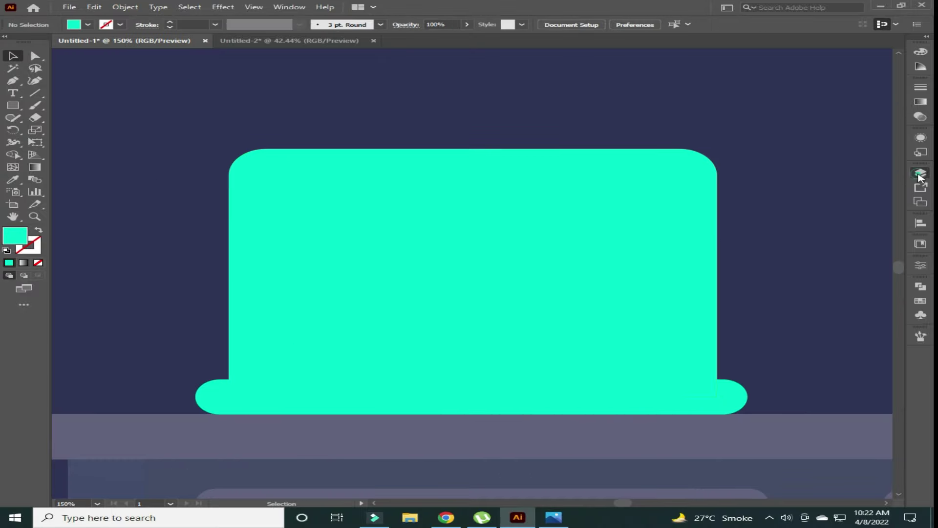
- Show the purple screen again and resize it to fill the laptop frame
click(921, 172)
click(741, 196)
click(921, 173)
key(ctrl+0)
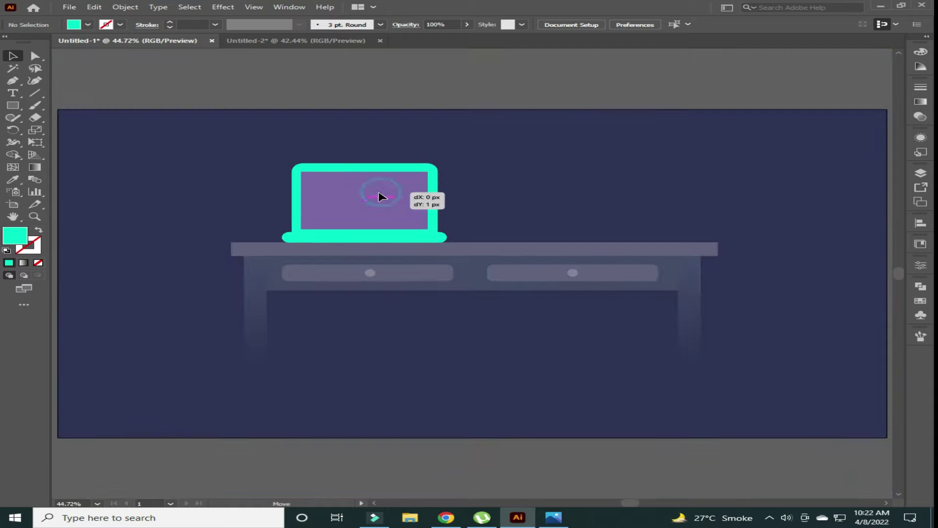
drag(381, 196, 380, 197)
drag(429, 228, 434, 228)
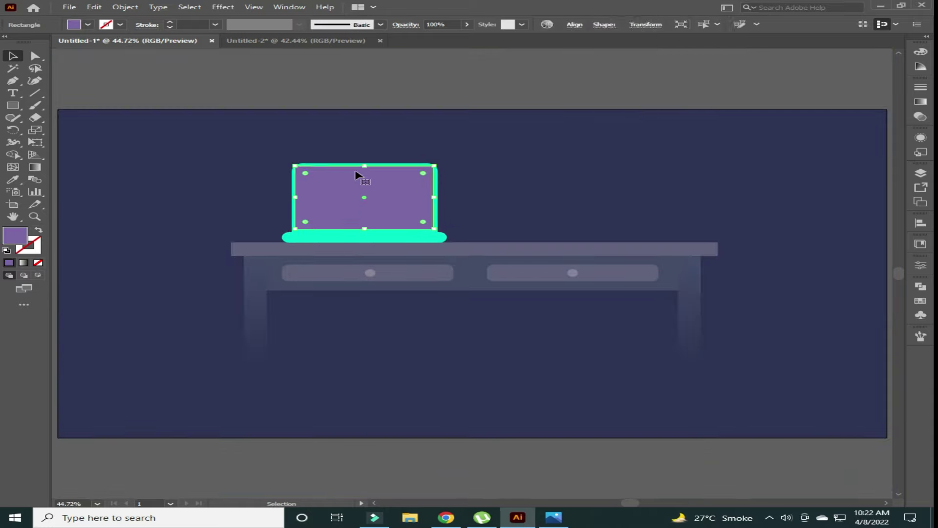
click(375, 100)
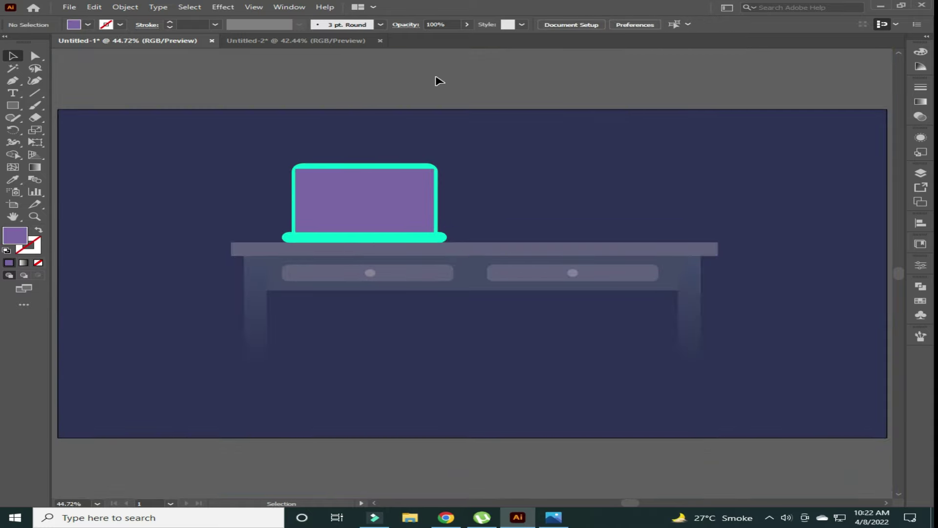
click(364, 201)
drag(294, 167, 298, 172)
click(388, 80)
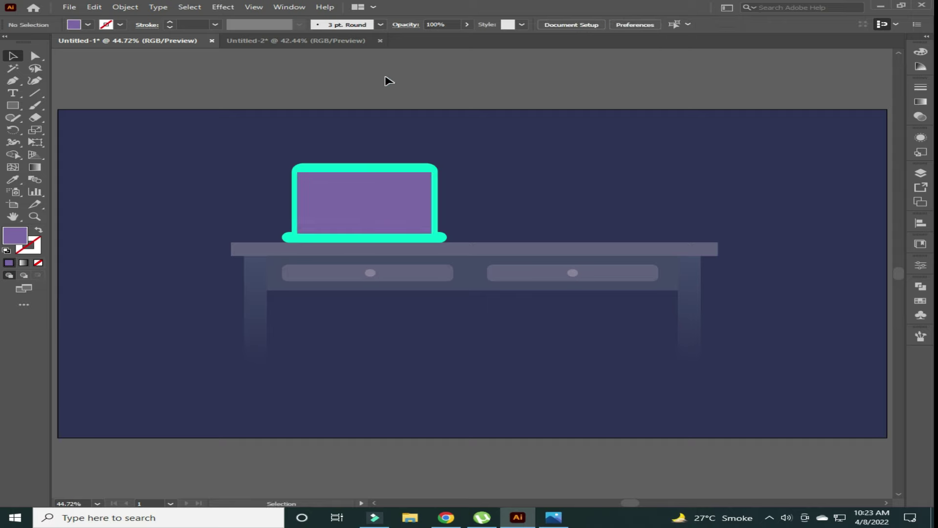
- Round the laptop base's corners into fully rounded ends
key(a)
click(435, 240)
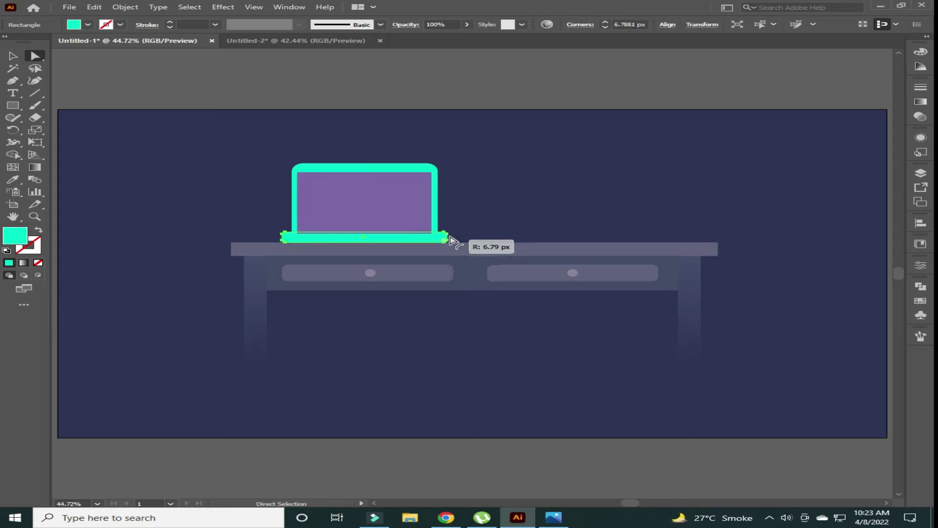
key(v)
click(419, 256)
click(442, 240)
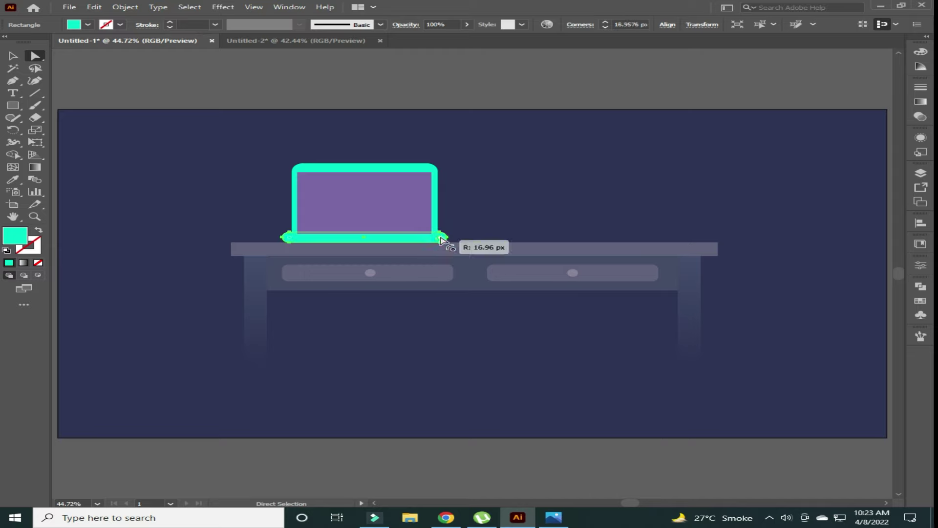
drag(442, 240, 442, 240)
click(465, 126)
key(ctrl+plus)
key(ctrl+plus)
key(ctrl+plus)
click(362, 154)
drag(364, 152, 367, 157)
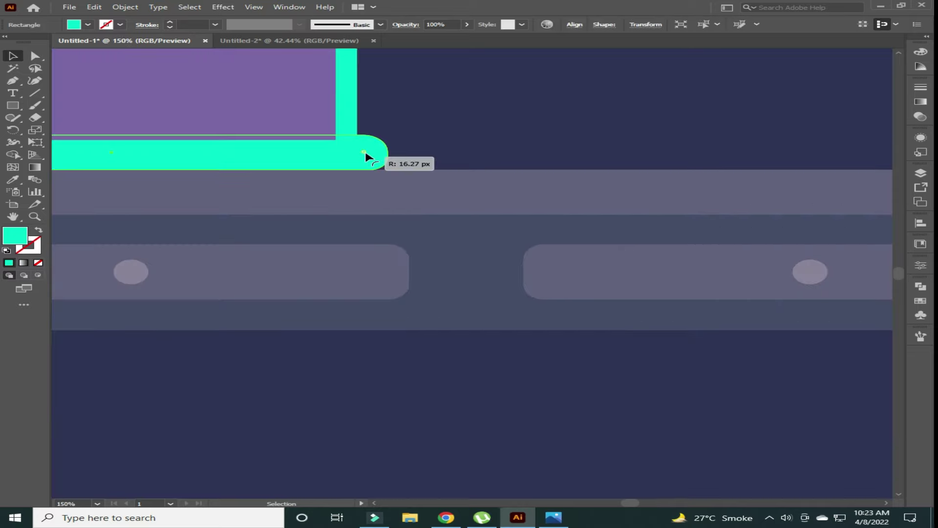
click(401, 364)
key(ctrl+0)
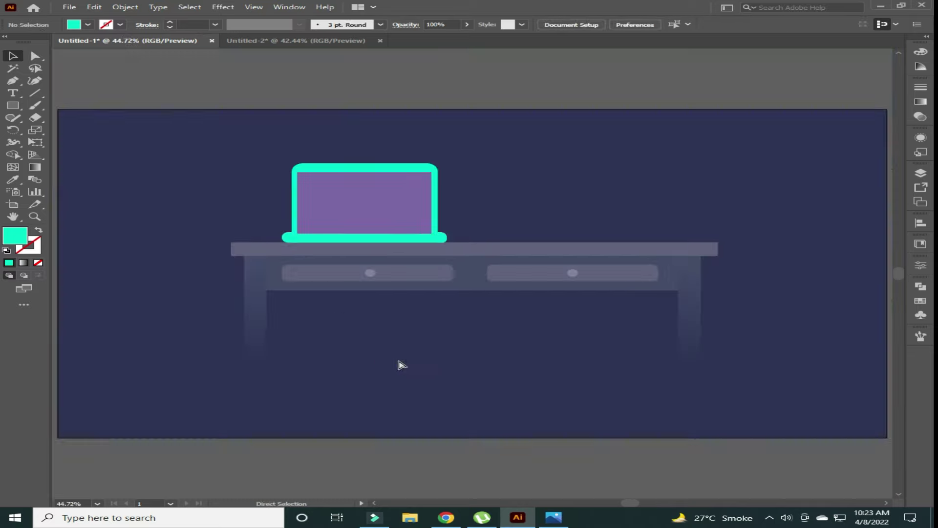
- Resize the laptop base to fit under the laptop
click(429, 242)
click(335, 435)
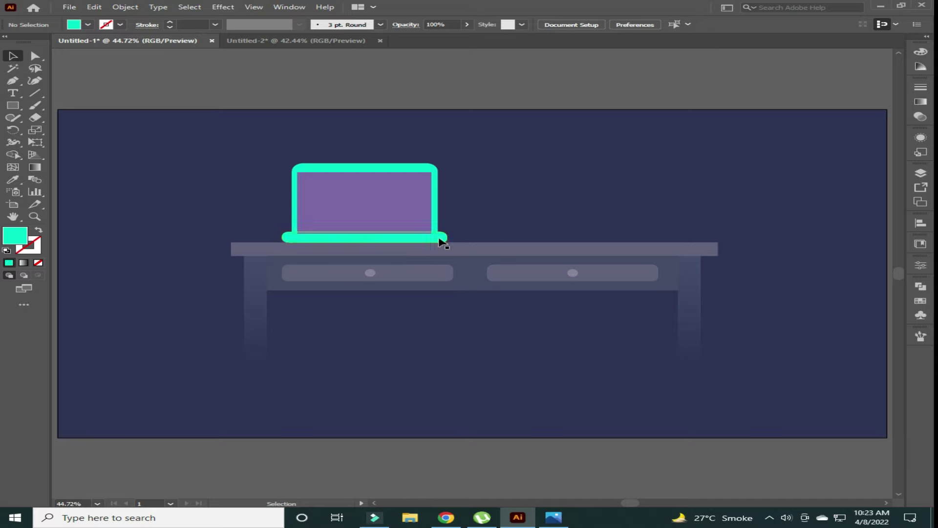
click(368, 234)
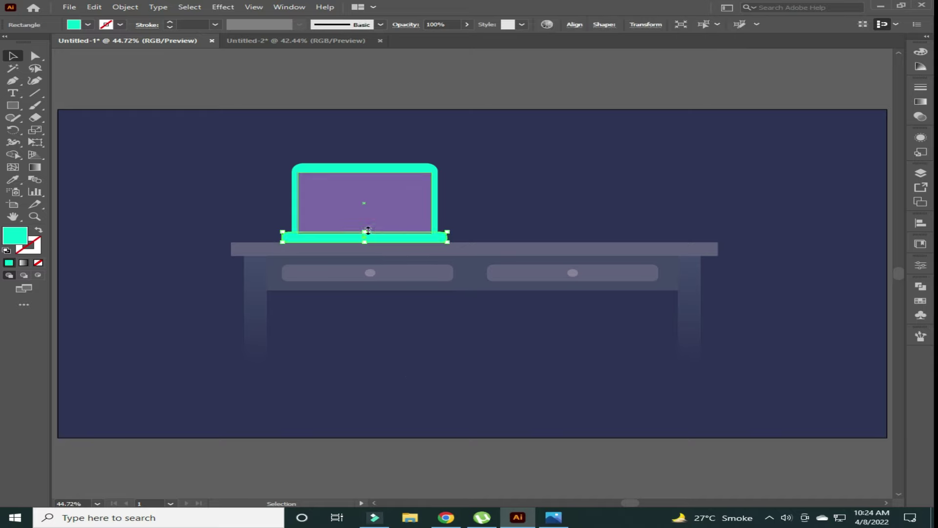
key(ctrl+plus)
key(ctrl+plus)
key(ctrl+plus)
mouse_move(485, 279)
mouse_down()
mouse_move(347, 271)
mouse_move(592, 269)
mouse_move(558, 237)
mouse_move(455, 288)
mouse_up()
click(647, 226)
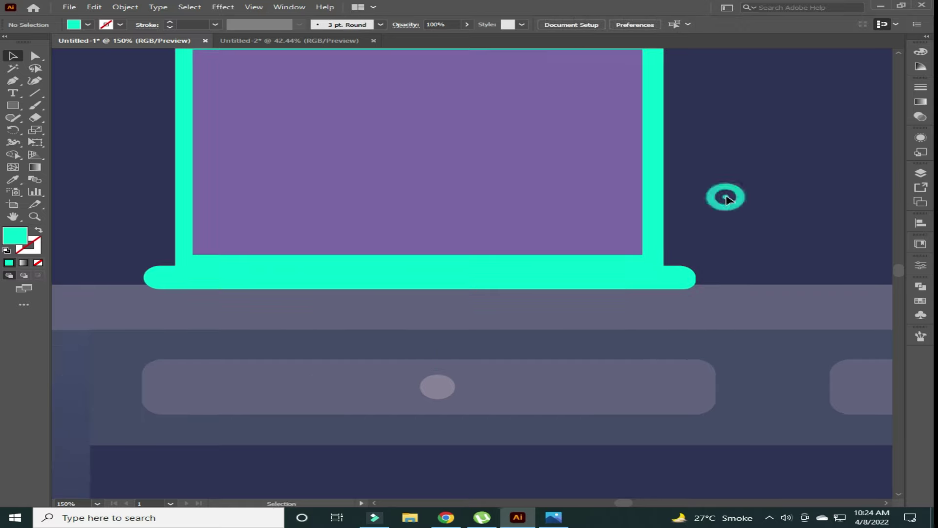
key(ctrl+0)
click(323, 166)
- Duplicate the screen to the right and draw a thin diagonal bar beside it
drag(383, 203, 732, 194)
key(m)
drag(473, 94, 484, 309)
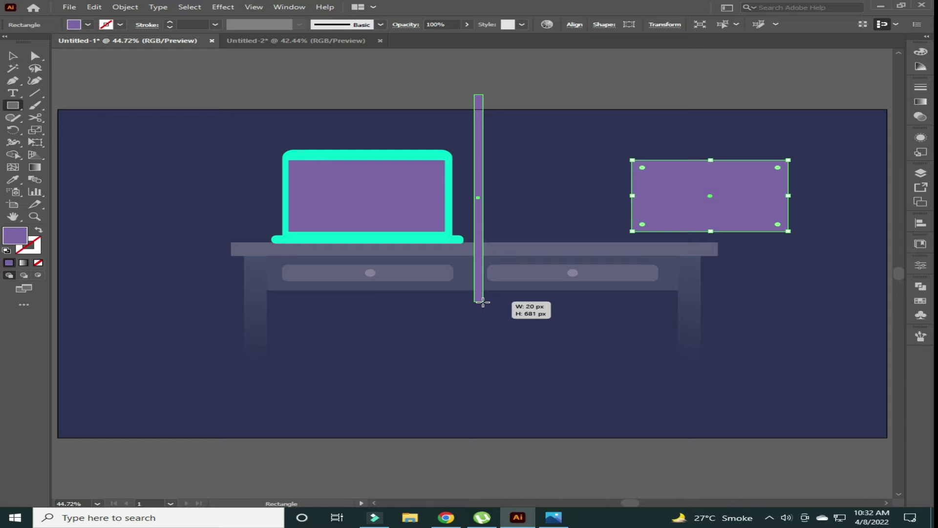
key(v)
drag(482, 229, 662, 229)
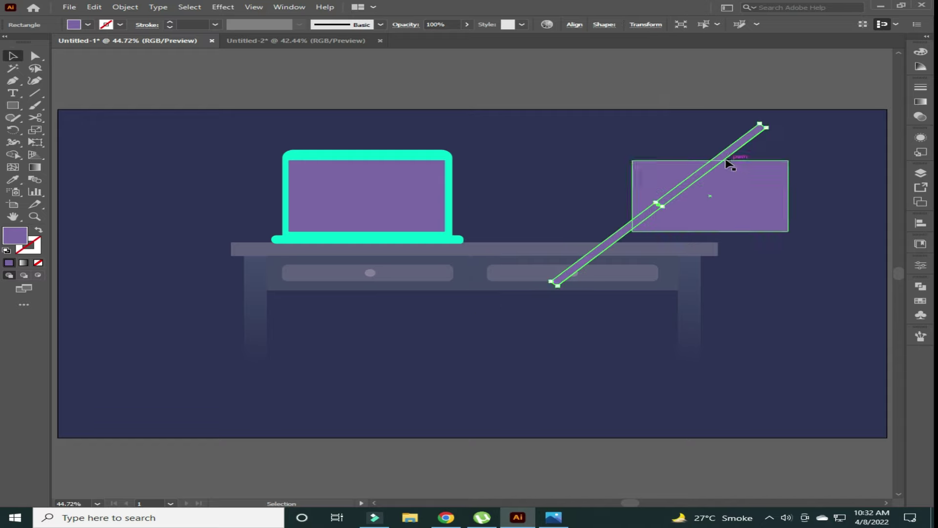
drag(666, 89, 730, 173)
- Fill the copied rectangle light lavender and tilt the bar to a flatter angle
click(644, 195)
double_click(15, 235)
click(457, 268)
drag(615, 257, 611, 257)
drag(765, 152, 778, 174)
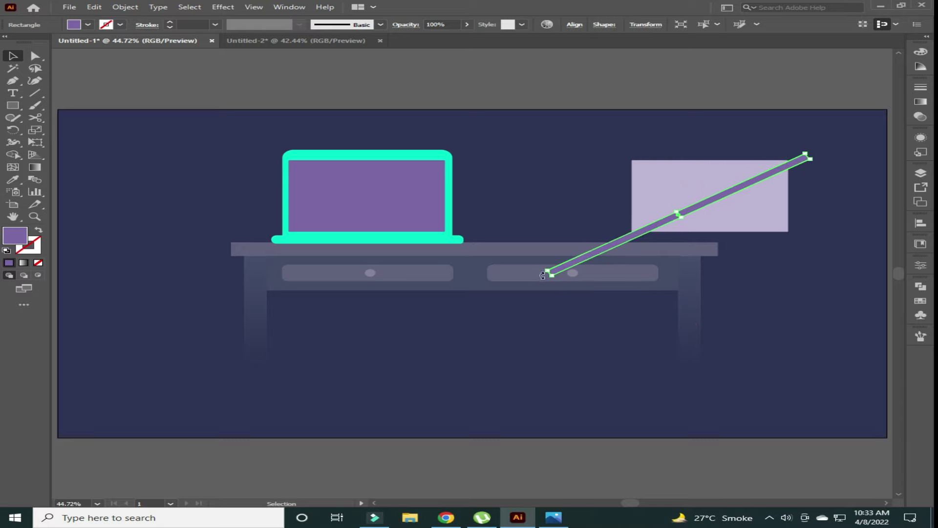
- Shorten the bar and adjust its rotation and position across the lavender rectangle
scroll(542, 277, up, 2)
scroll(660, 164, up, 2)
mouse_move(725, 126)
mouse_down()
mouse_move(384, 339)
mouse_move(519, 310)
mouse_up()
mouse_move(704, 218)
mouse_down()
mouse_move(689, 202)
mouse_move(607, 222)
mouse_up()
mouse_move(386, 376)
mouse_down()
mouse_move(632, 239)
mouse_move(620, 204)
mouse_up()
drag(673, 162, 699, 162)
- Fine-tune the bar's ends, then select both shapes for clipping
click(727, 102)
drag(565, 239, 576, 247)
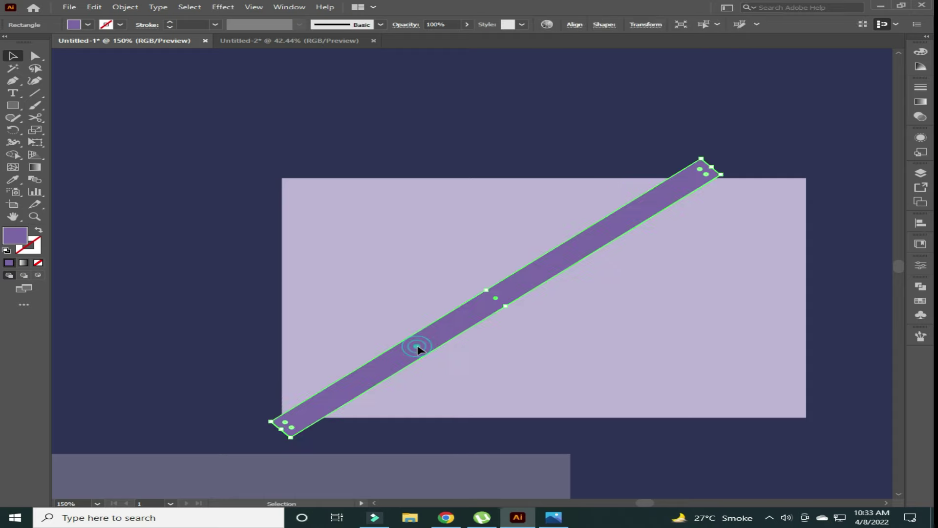
drag(719, 179, 737, 178)
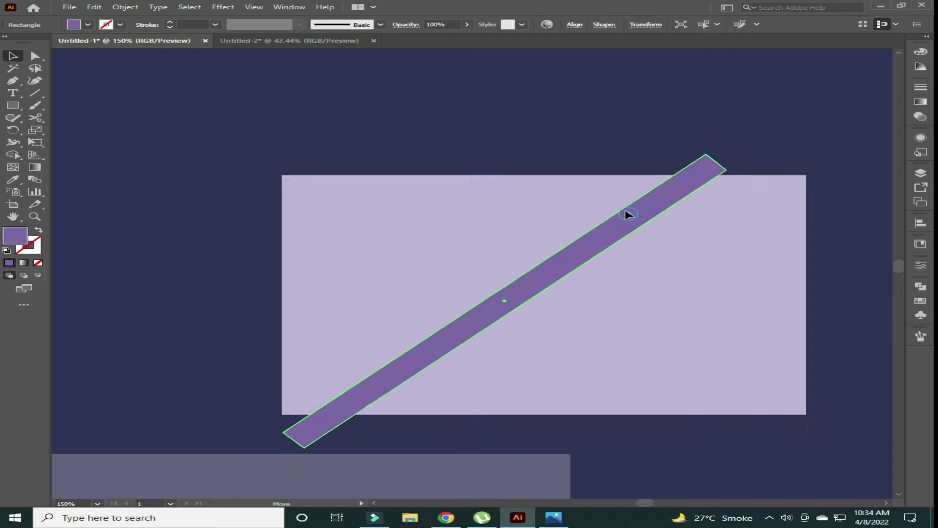
drag(626, 209, 624, 210)
shift+click(586, 234)
right_click(579, 247)
- Clip the lavender rectangle to the bar and place the stripe on the laptop screen
click(676, 356)
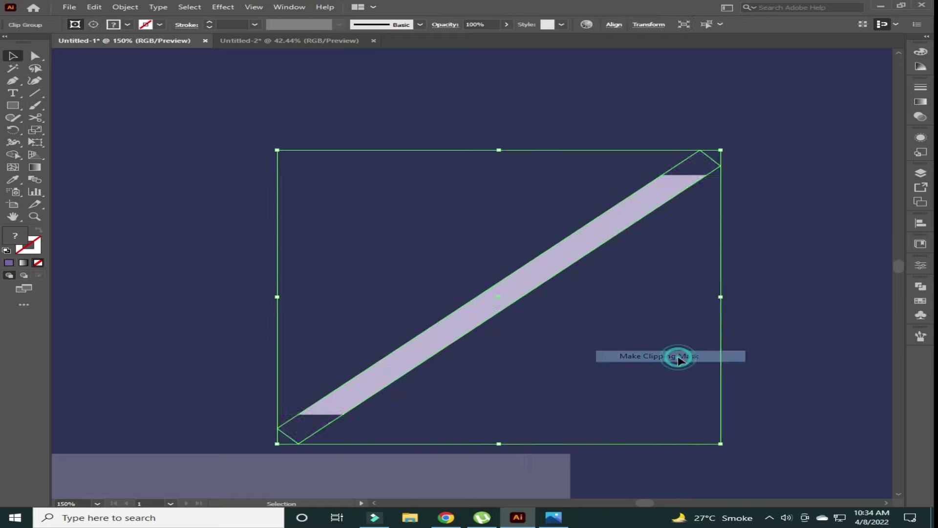
click(580, 120)
key(ctrl+0)
drag(494, 217, 319, 216)
click(373, 88)
key(ctrl+1)
click(603, 232)
key(Right)
key(Right)
key(Right)
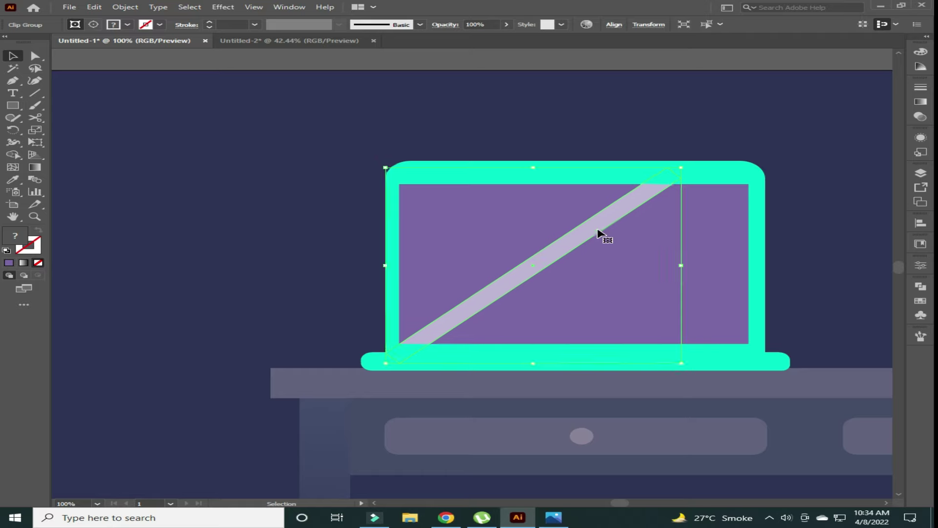
click(638, 83)
- Copy the laptop screen to the right and draw a rotated bar over the copy
click(498, 230)
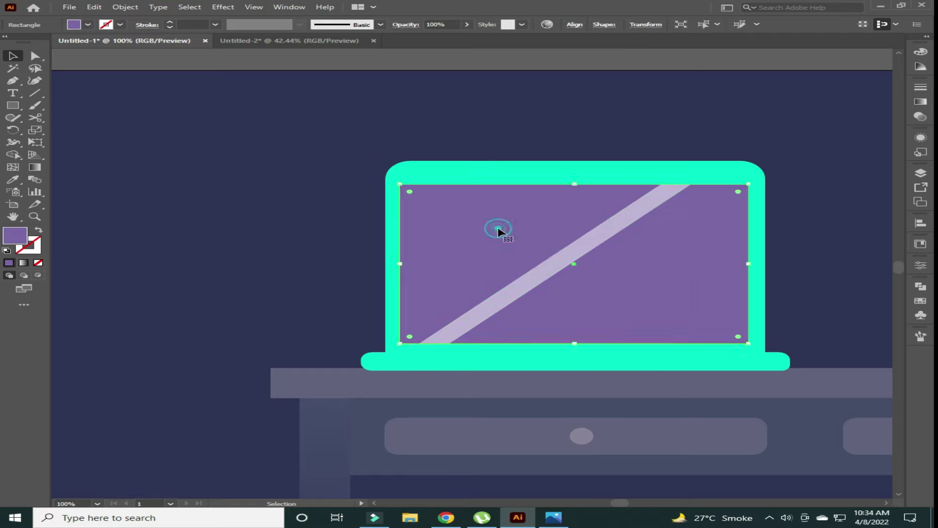
key(ctrl+0)
drag(423, 204, 750, 204)
click(415, 99)
key(ctrl+1)
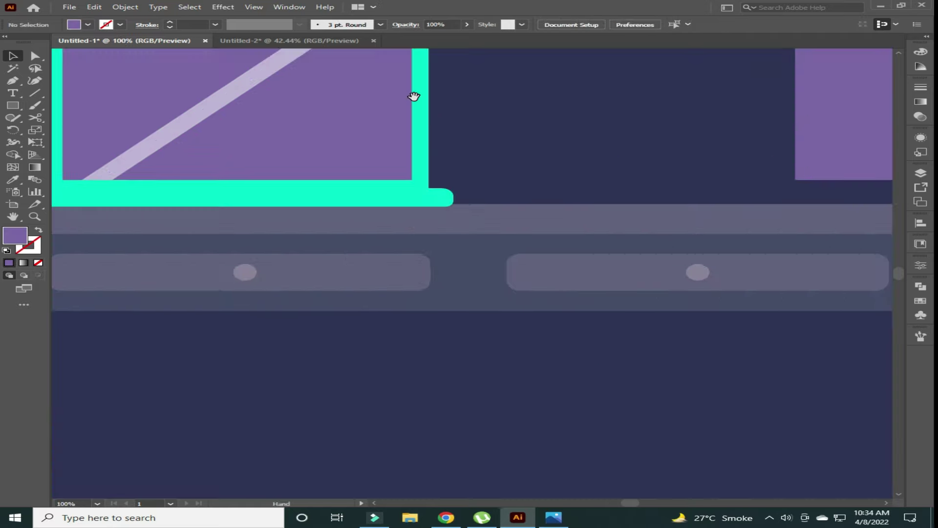
drag(193, 78, 310, 373)
key(v)
mouse_move(313, 76)
mouse_down()
mouse_move(379, 128)
mouse_move(529, 122)
mouse_move(509, 97)
mouse_up()
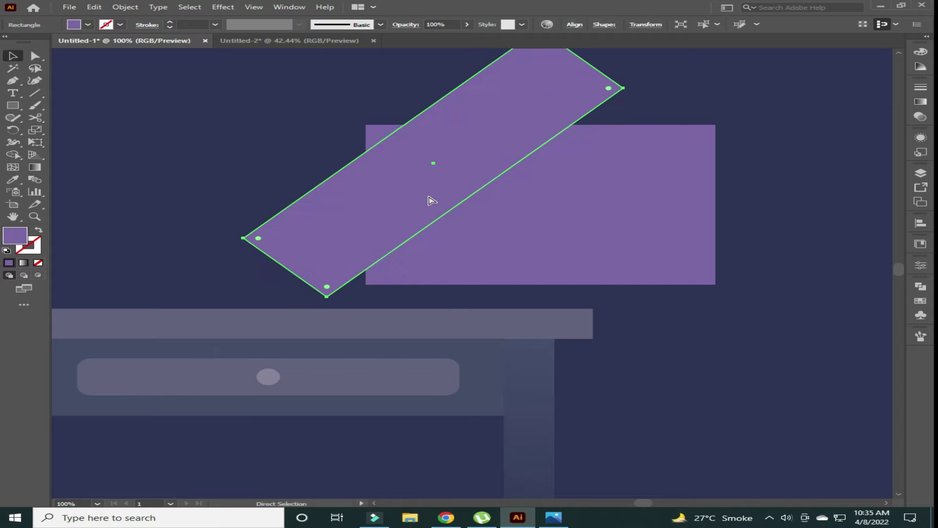
- Lengthen the wide bar across the copy and clip the rectangle to it
key(ctrl+minus)
shift+click(580, 295)
click(503, 145)
mouse_move(419, 233)
mouse_down()
mouse_move(513, 283)
mouse_move(483, 308)
mouse_up()
shift+click(513, 283)
scroll(513, 283, left, 3)
mouse_move(484, 198)
mouse_down()
mouse_move(528, 274)
mouse_move(166, 281)
mouse_up()
right_click(556, 273)
click(617, 384)
- Resize the second light stripe over the laptop screen and nudge the group left and down
click(230, 152)
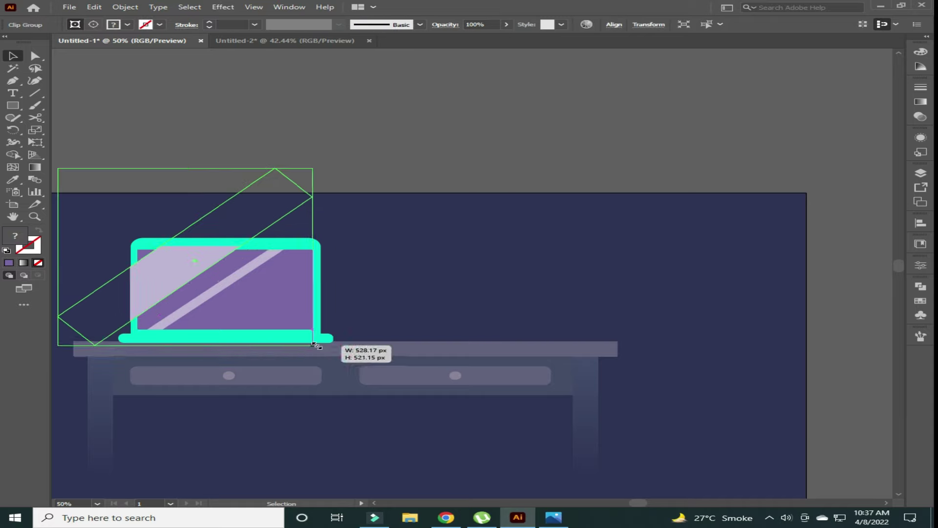
drag(300, 184, 305, 181)
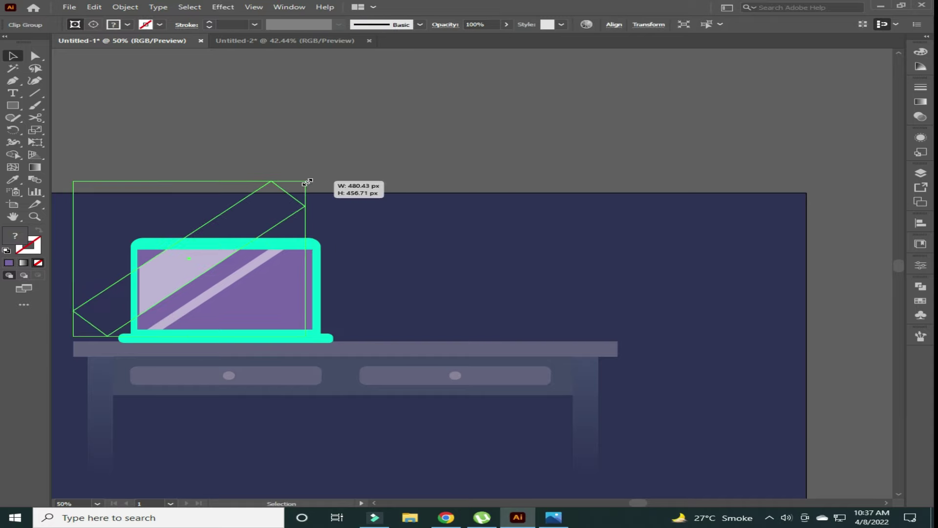
drag(197, 273, 194, 272)
key(ctrl+plus)
key(ctrl+plus)
key(ctrl+plus)
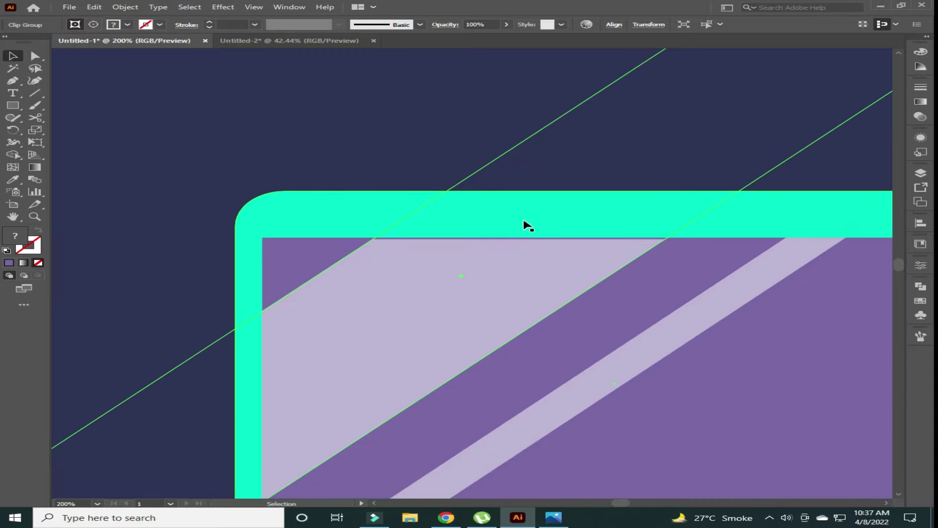
key(ctrl+minus)
key(ctrl+minus)
drag(706, 118, 716, 113)
key(Left)
key(Left)
key(Left)
key(Down)
key(Left)
key(Left)
key(Left)
key(Down)
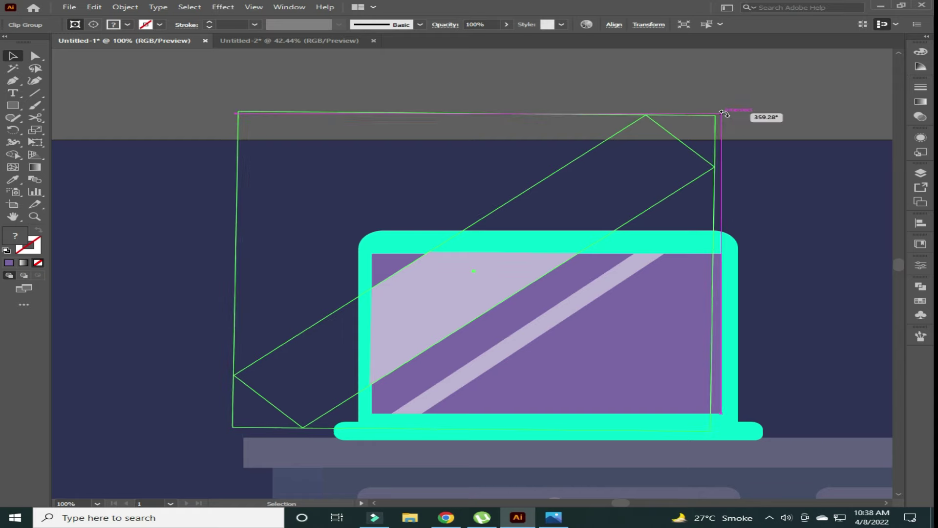
- Move and enlarge the two-stripe group so it covers the laptop screen
key(z)
key(v)
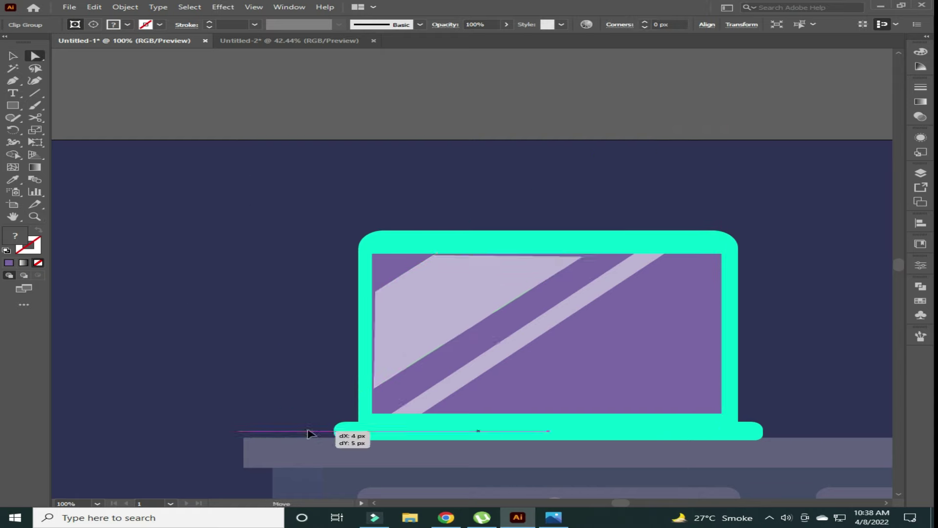
click(209, 346)
mouse_move(483, 360)
mouse_down()
mouse_move(461, 328)
mouse_move(453, 337)
mouse_up()
drag(660, 127, 760, 93)
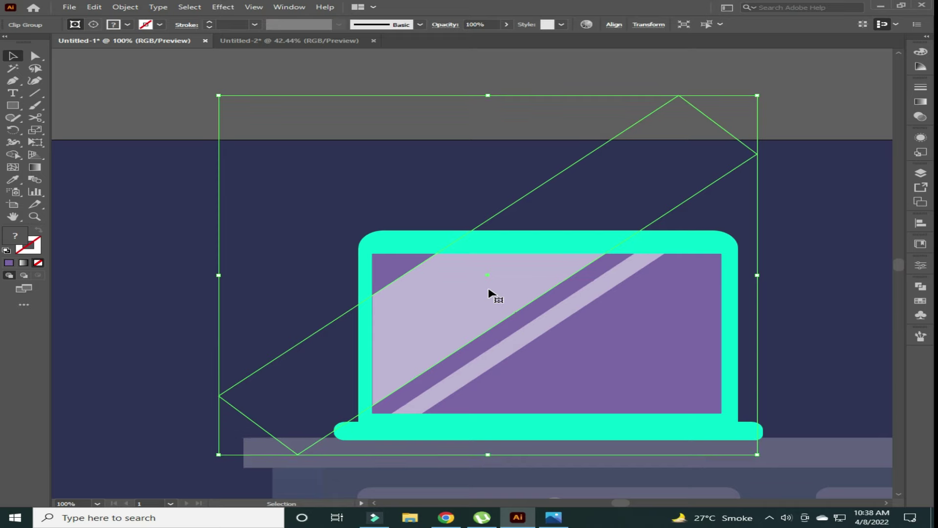
click(521, 78)
key(ctrl+0)
key(F7)
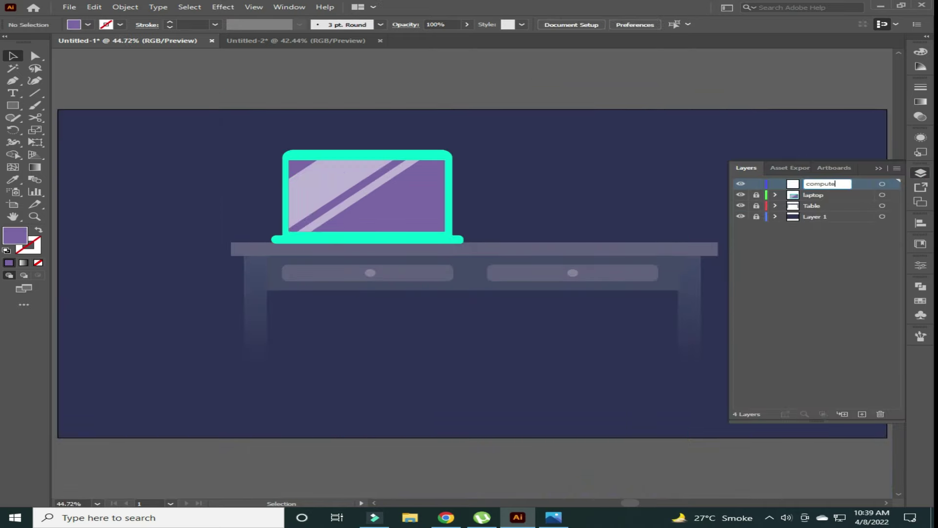
- Draw a thin cyan base bar with rounded ends on the table top
click(878, 169)
mouse_move(508, 237)
mouse_down()
mouse_move(588, 243)
mouse_move(557, 237)
mouse_up()
key(a)
key(i)
click(462, 242)
key(v)
click(557, 239)
click(623, 239)
key(ctrl+1)
drag(586, 273, 586, 273)
click(551, 435)
key(ctrl+0)
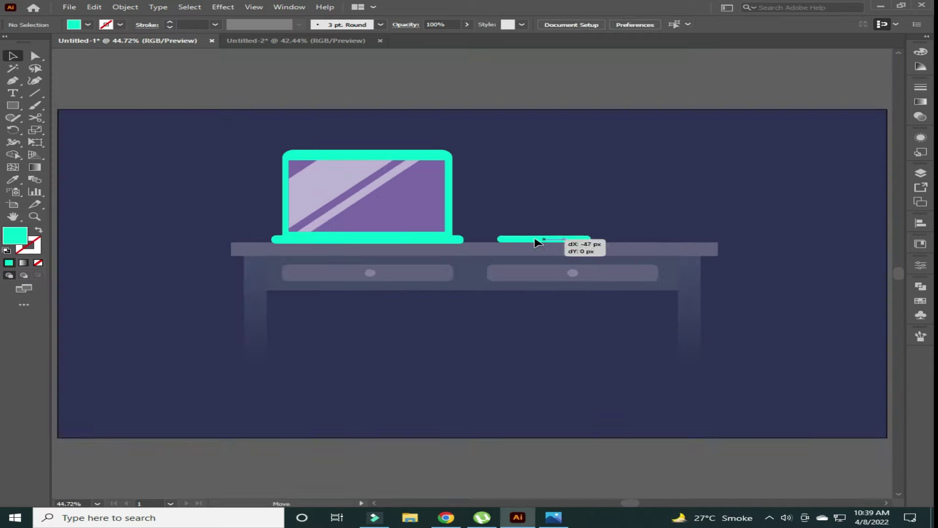
- Draw a cyan square above the bar and pull its top corners inward into a trapezoid stand
mouse_move(512, 196)
mouse_down()
mouse_move(578, 235)
mouse_move(519, 198)
mouse_up()
key(a)
click(506, 197)
drag(574, 196, 561, 196)
key(v)
click(601, 161)
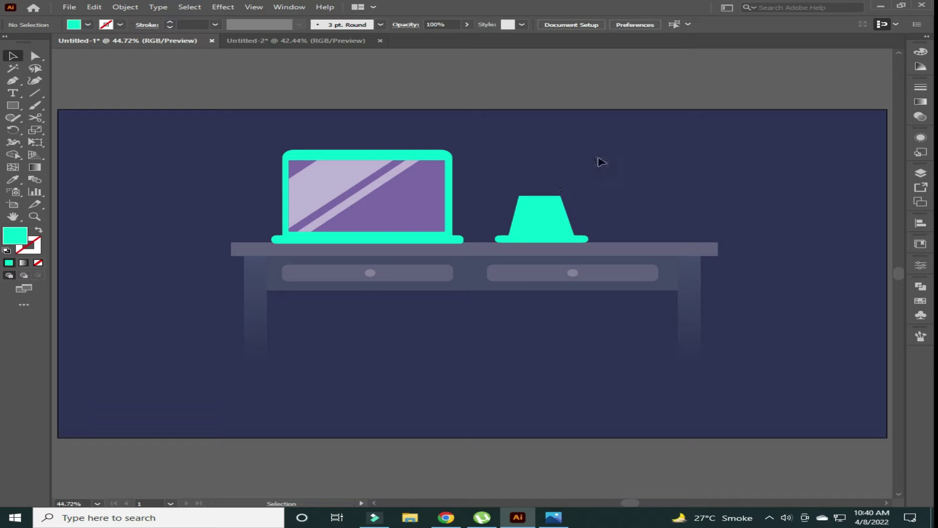
key(a)
drag(517, 238, 548, 220)
key(v)
click(548, 82)
- Add a dark navy pill-shaped hole centered in the stand
key(ctrl+plus)
key(ctrl+plus)
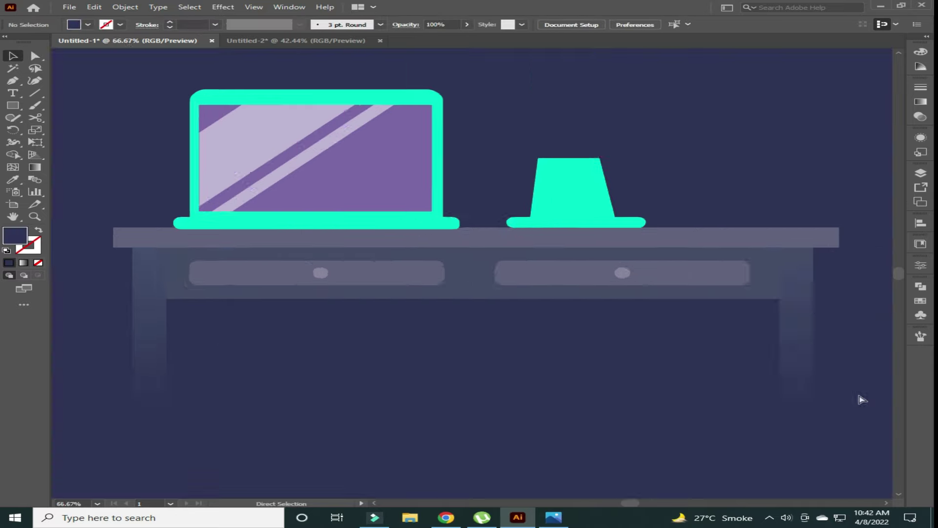
key(ctrl+plus)
key(ctrl+plus)
drag(417, 196, 429, 222)
drag(399, 164, 416, 190)
key(v)
click(552, 118)
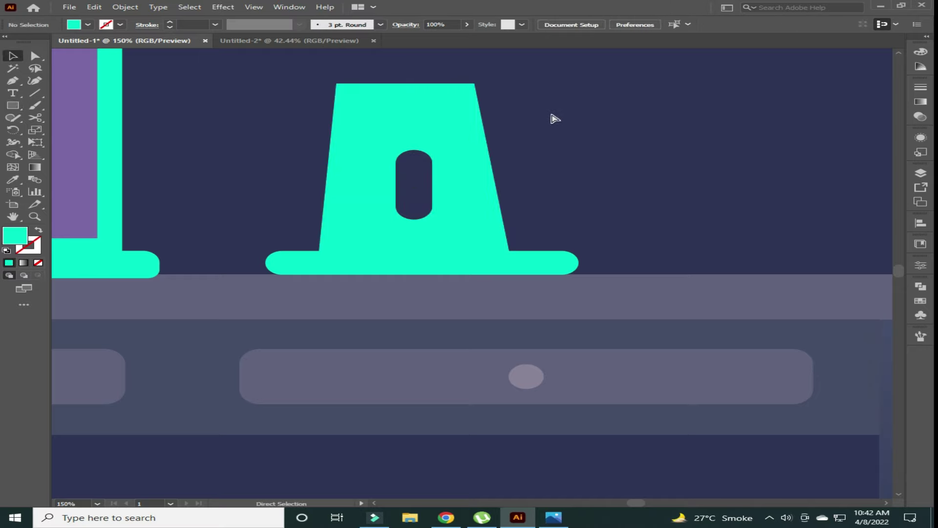
key(ctrl+0)
click(677, 177)
drag(533, 213, 540, 212)
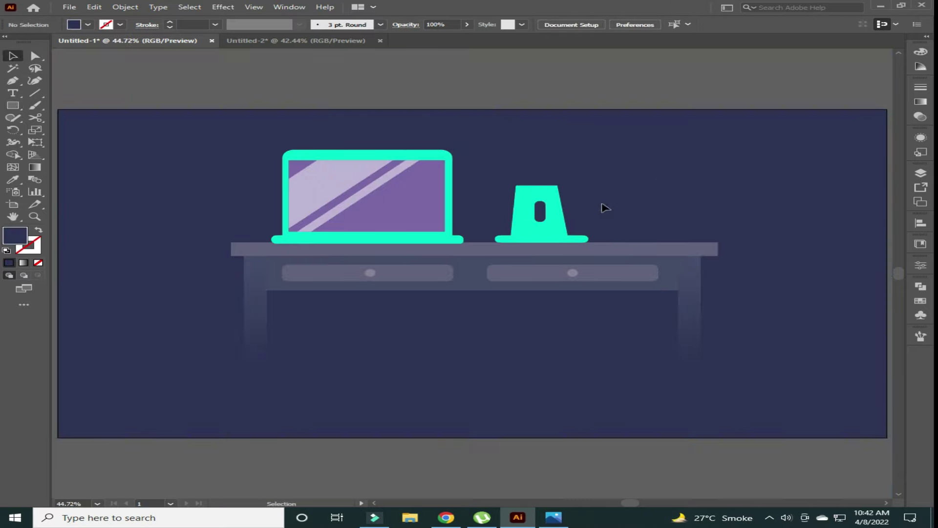
click(629, 205)
- Extend the artboard upward with the Artboard tool
click(18, 203)
drag(472, 110, 487, 121)
key(Escape)
- Stretch the navy background rectangle up to the artboard's new top edge
click(921, 173)
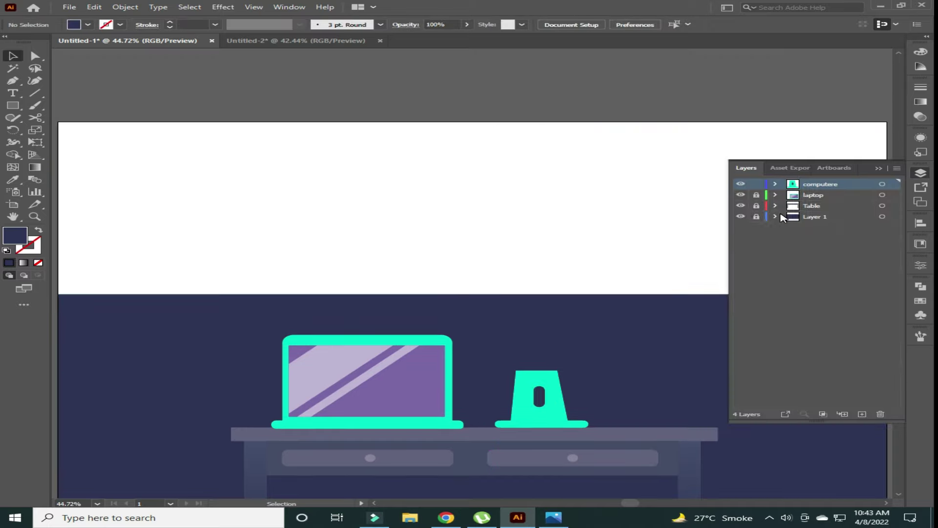
click(449, 306)
drag(473, 294, 486, 121)
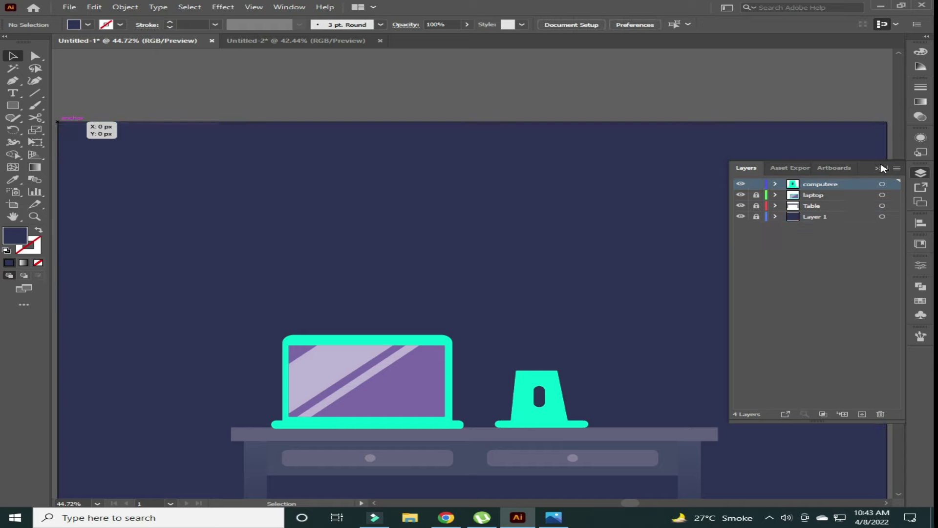
click(880, 168)
- Move the stand's oval hole lower on the stand
scroll(601, 192, down, 5)
click(533, 292)
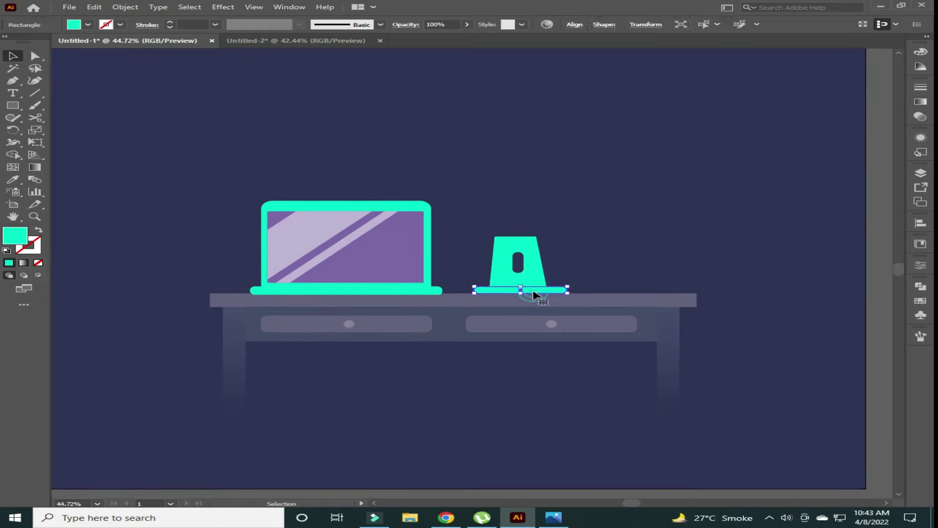
click(501, 228)
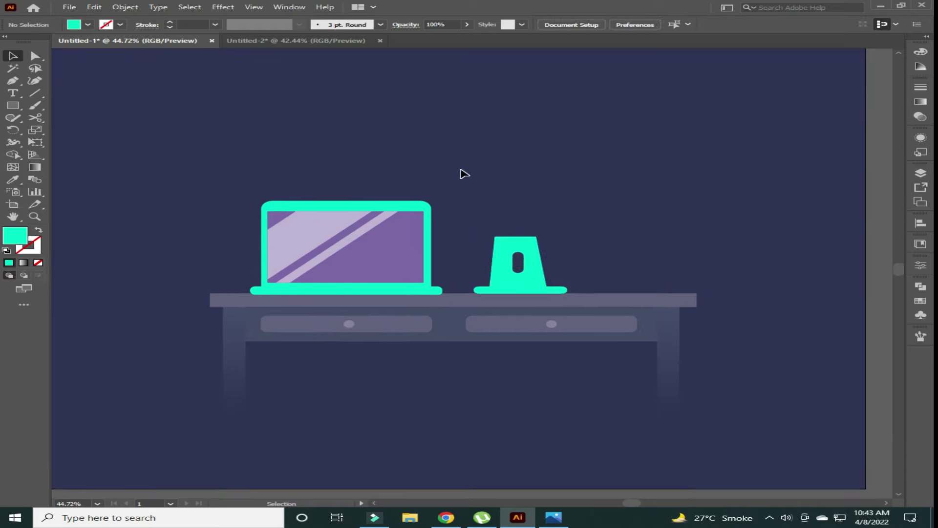
mouse_move(518, 261)
mouse_down()
mouse_move(521, 276)
mouse_move(490, 286)
mouse_move(545, 292)
mouse_up()
right_click(518, 268)
click(534, 368)
click(532, 367)
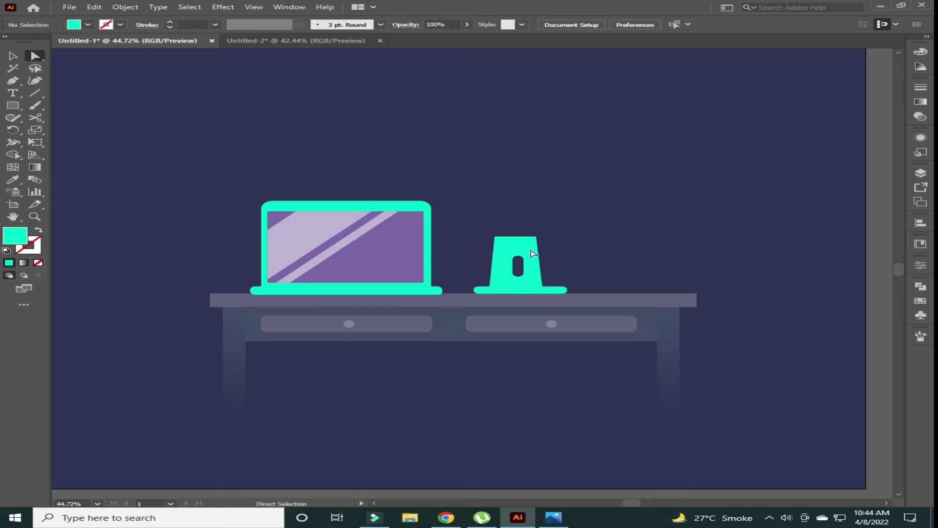
key(v)
click(517, 268)
click(558, 403)
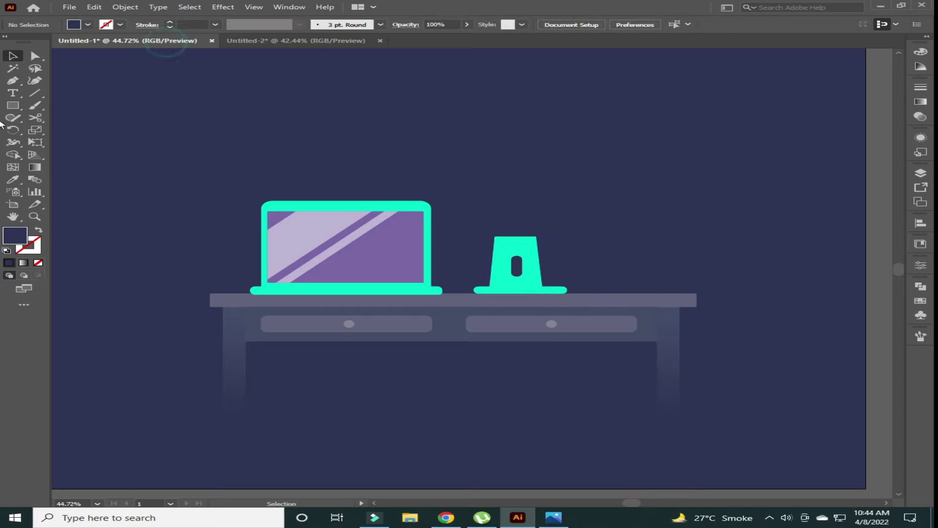
- Draw a cyan monitor rectangle with rounded corners above the stand
drag(490, 204, 789, 329)
key(v)
mouse_move(722, 293)
mouse_down()
mouse_move(538, 197)
mouse_move(538, 188)
mouse_up()
key(i)
click(535, 252)
key(v)
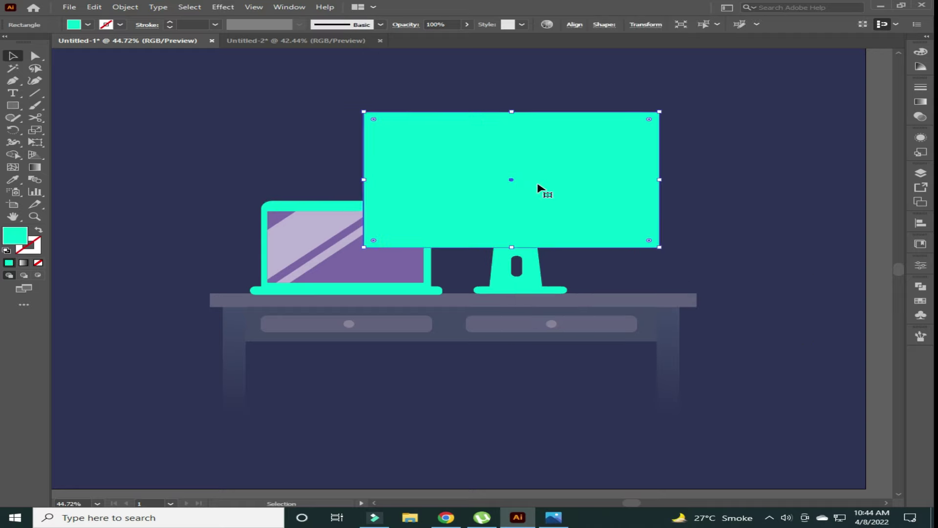
drag(512, 112, 512, 128)
click(342, 114)
click(386, 151)
drag(374, 139, 378, 143)
click(321, 89)
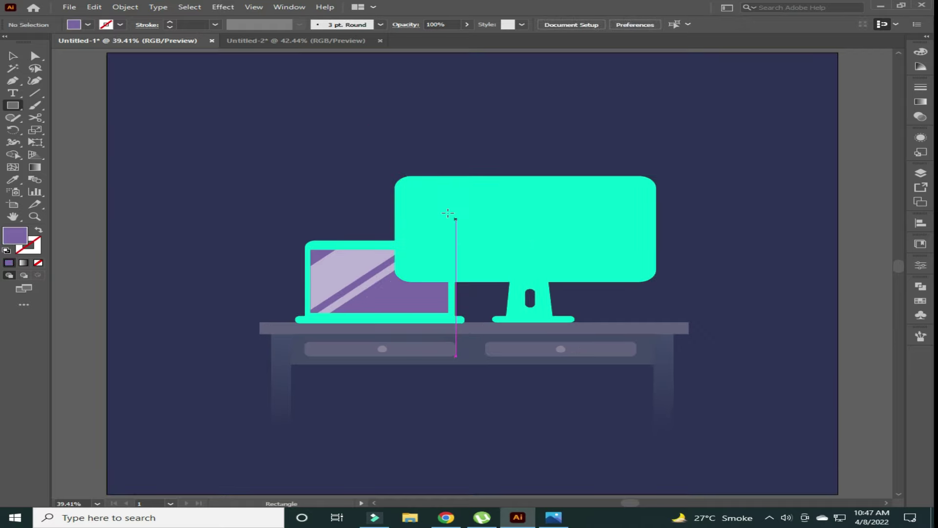
- Inset a purple screen in the monitor and place a purple copy at upper left
mouse_move(413, 187)
mouse_down()
mouse_move(631, 244)
mouse_move(645, 278)
mouse_up()
key(v)
drag(413, 230, 411, 229)
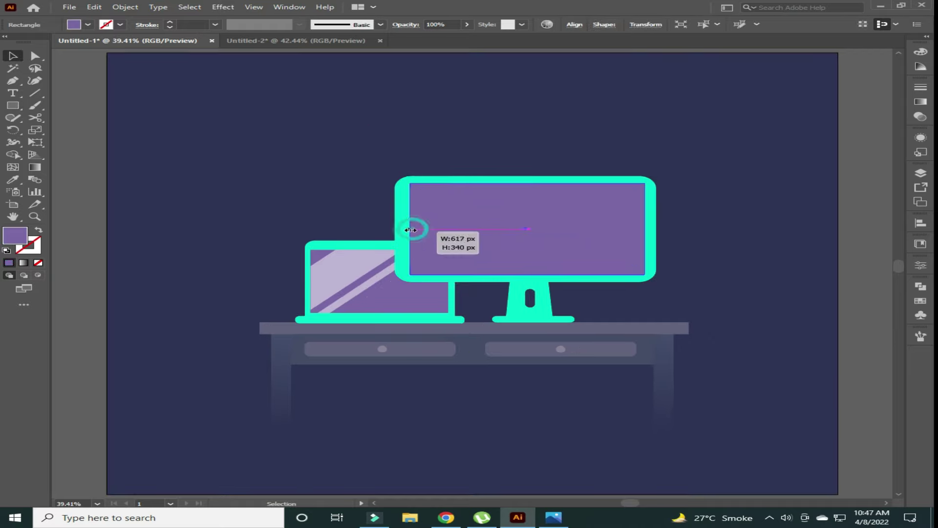
click(259, 158)
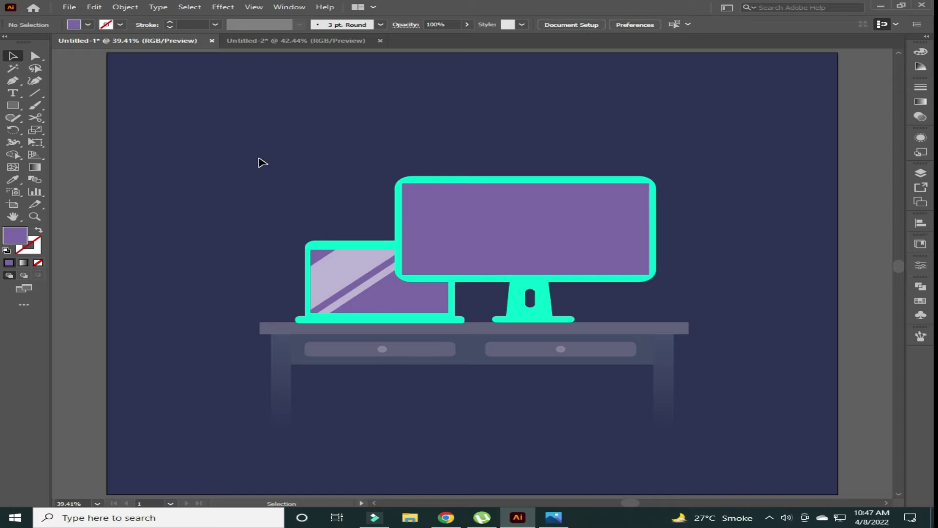
drag(426, 204, 181, 106)
click(205, 222)
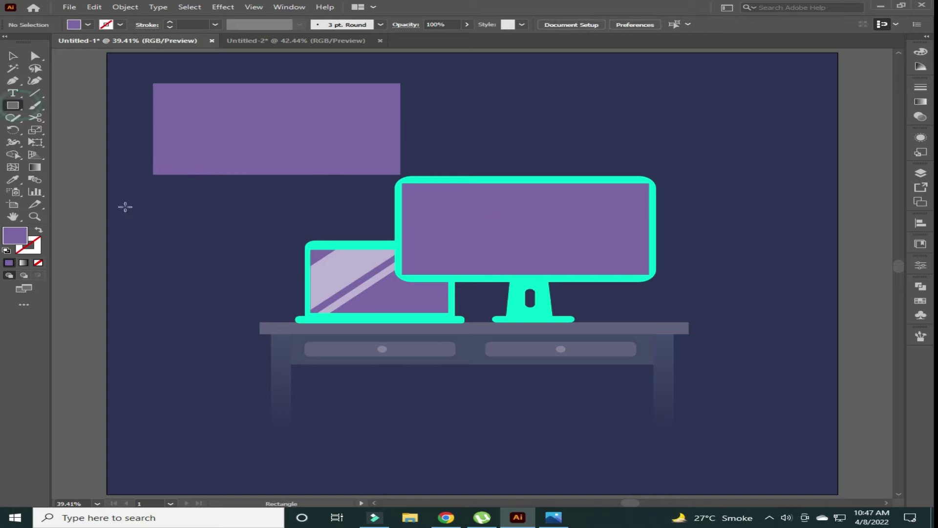
- Draw a diagonal bar in the laptop's light stripe colour and clip it inside the purple panel
drag(125, 206, 142, 387)
drag(133, 297, 231, 196)
key(i)
click(372, 280)
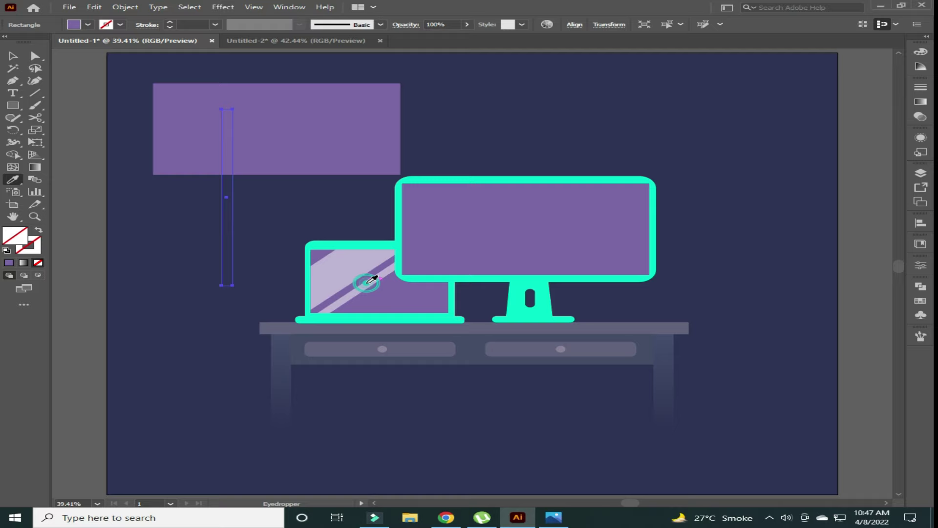
click(367, 284)
key(v)
drag(236, 108, 301, 153)
drag(247, 184, 266, 105)
shift+click(370, 168)
key(ctrl+7)
click(483, 137)
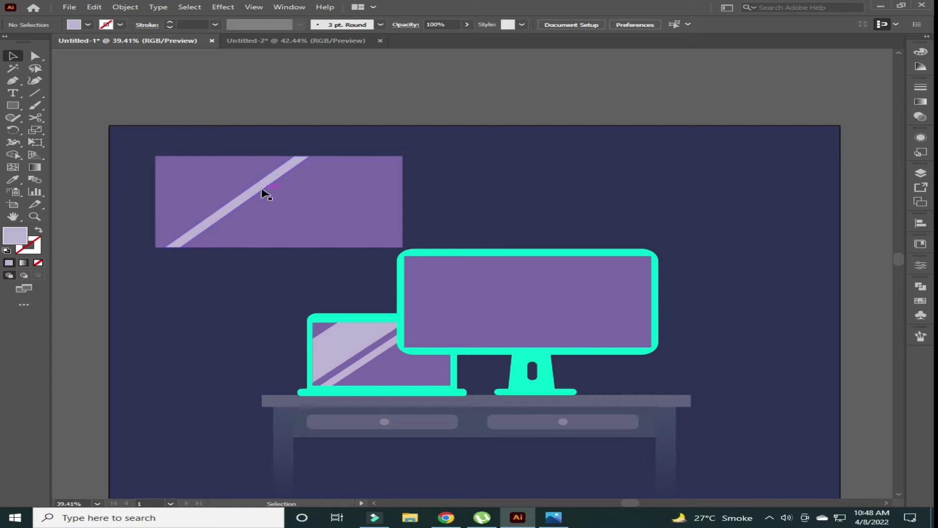
- Add a second wide diagonal bar clipped inside the panel and adjust the stripes
key(m)
drag(126, 247, 189, 444)
key(v)
drag(234, 271, 264, 144)
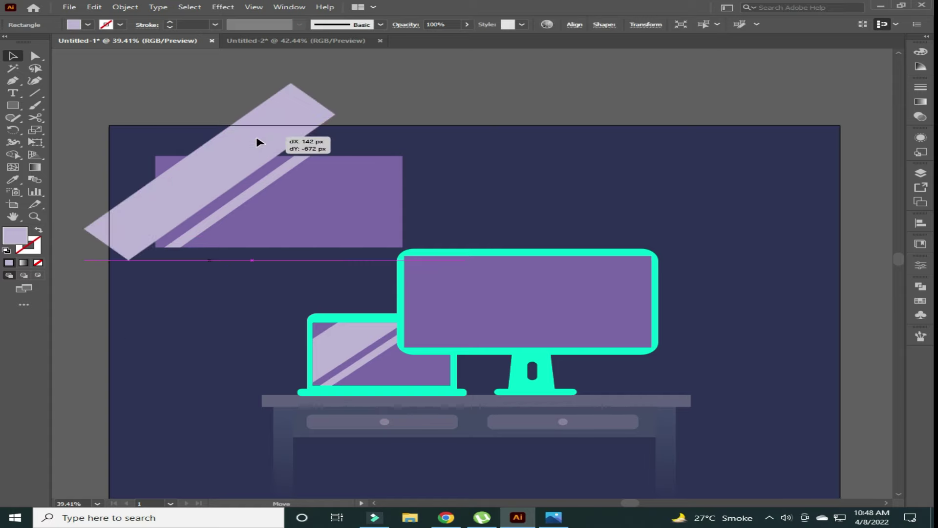
shift+click(216, 172)
key(ctrl+7)
click(195, 316)
mouse_move(205, 187)
mouse_down()
mouse_move(198, 175)
mouse_move(230, 203)
mouse_move(313, 146)
mouse_up()
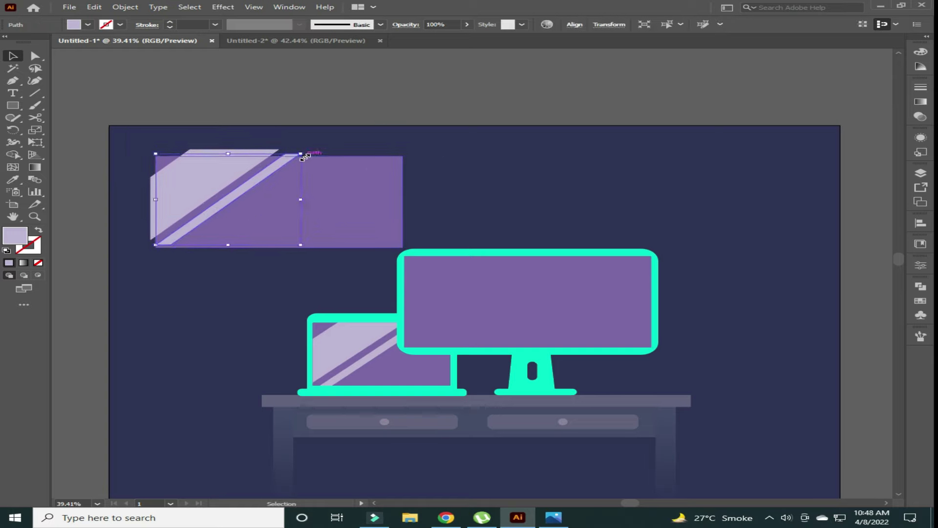
mouse_move(311, 200)
mouse_down()
mouse_move(211, 189)
mouse_move(290, 188)
mouse_up()
key(ctrl+z)
key(a)
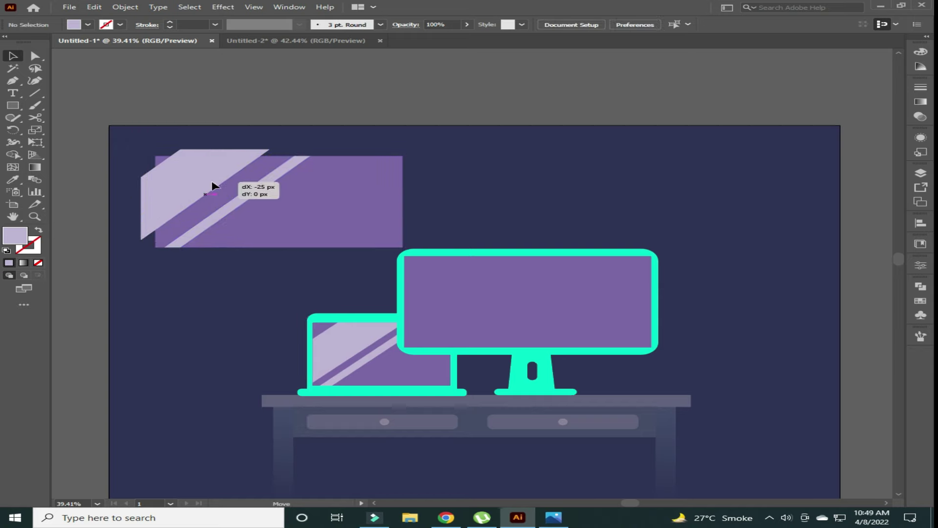
key(Delete)
- Add a thin diagonal stripe on the panel and trim its overhanging ends with Shape Builder
drag(161, 268, 170, 477)
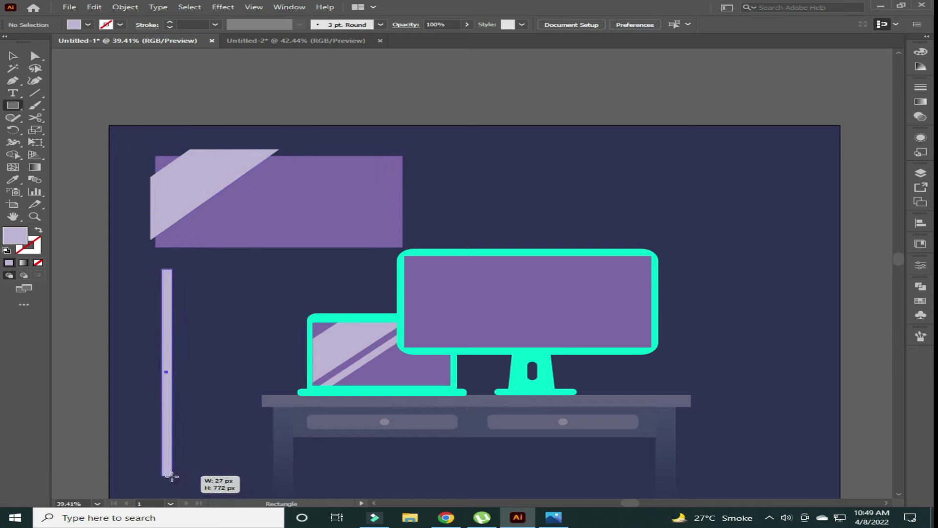
key(v)
drag(195, 272, 244, 305)
mouse_move(239, 292)
mouse_down()
mouse_move(268, 169)
mouse_move(380, 217)
mouse_up()
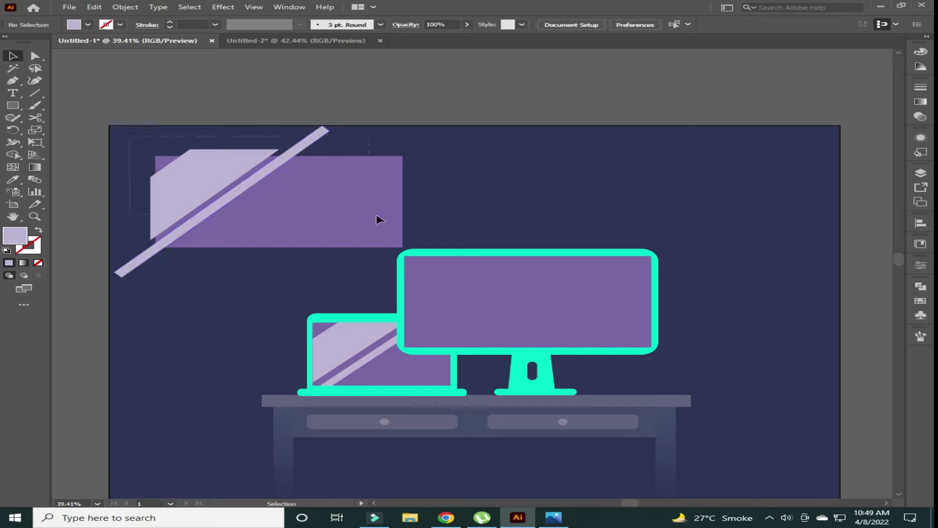
key(shift+m)
click(198, 228)
key(v)
click(141, 80)
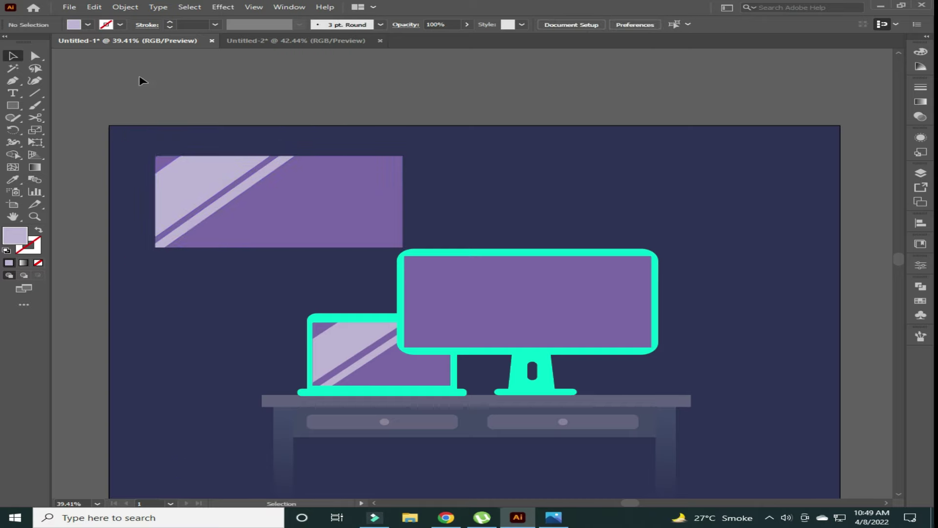
click(147, 136)
- Move the striped panel into the monitor screen and show the Layers list
mouse_move(328, 208)
mouse_down()
mouse_move(590, 322)
mouse_move(578, 308)
mouse_up()
click(491, 159)
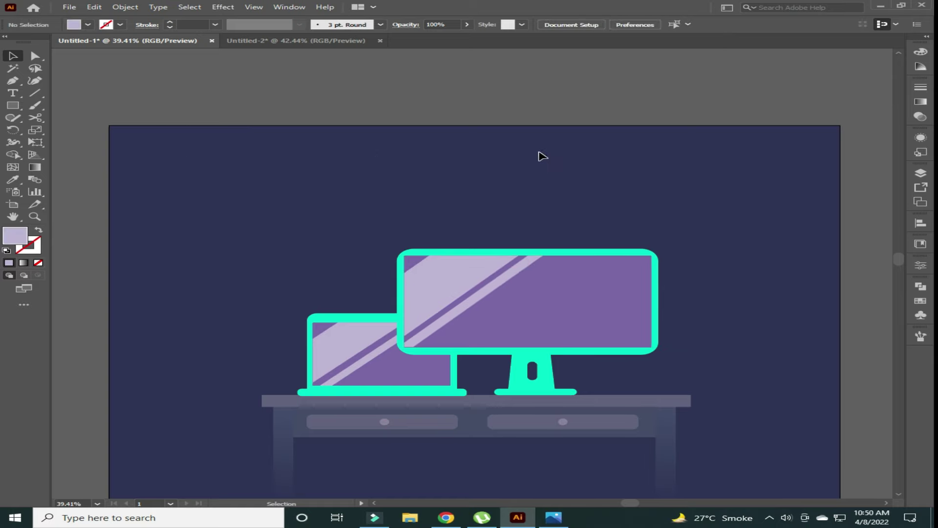
click(920, 174)
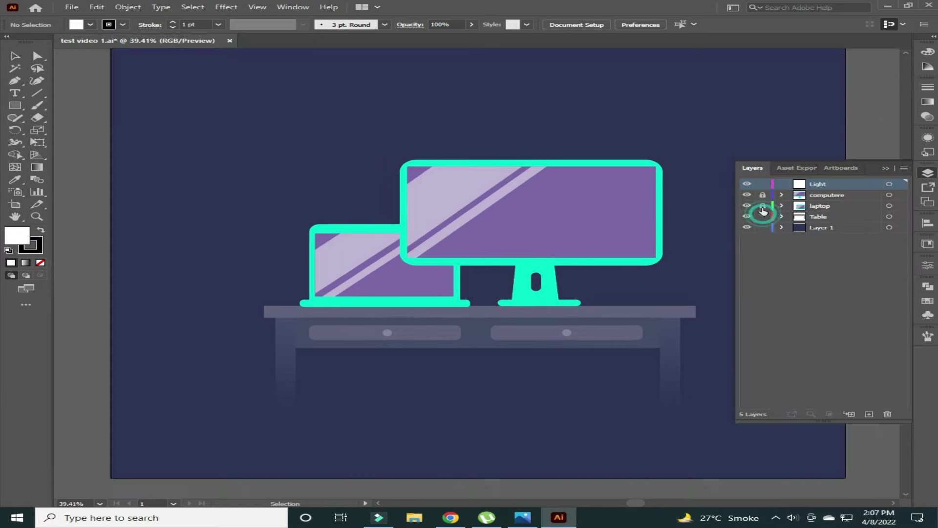
- Widen the desk table to the right and shift the whole scene left
click(604, 398)
mouse_move(679, 387)
mouse_down()
mouse_move(782, 388)
mouse_move(761, 387)
mouse_up()
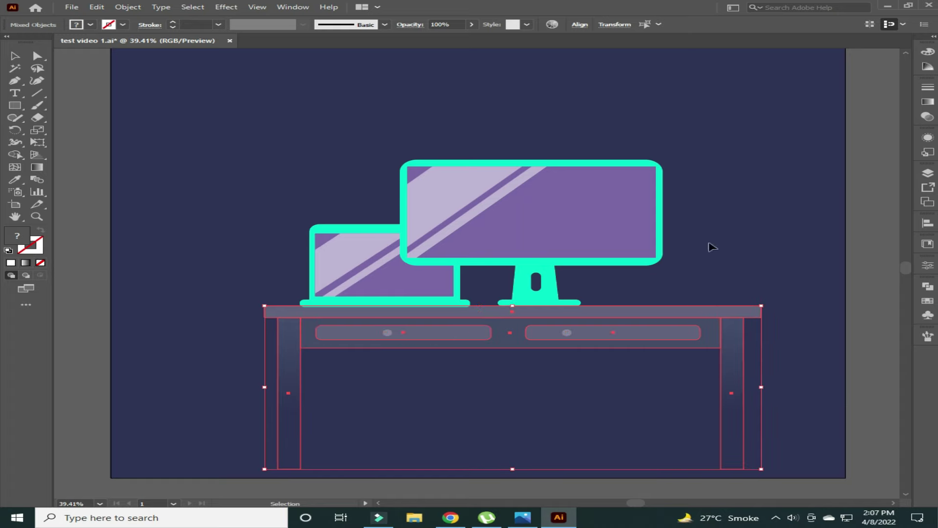
click(793, 221)
key(ctrl+z)
key(ctrl+z)
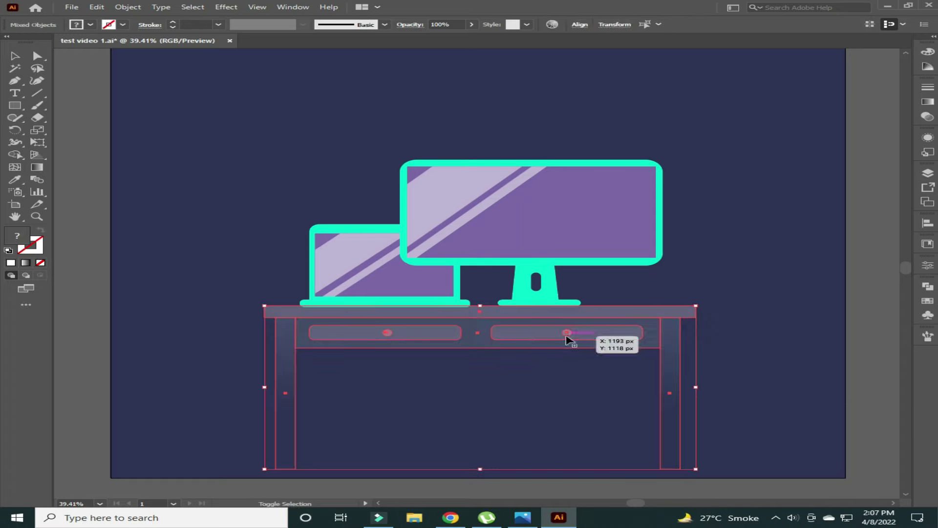
key(ctrl+shift+z)
click(722, 228)
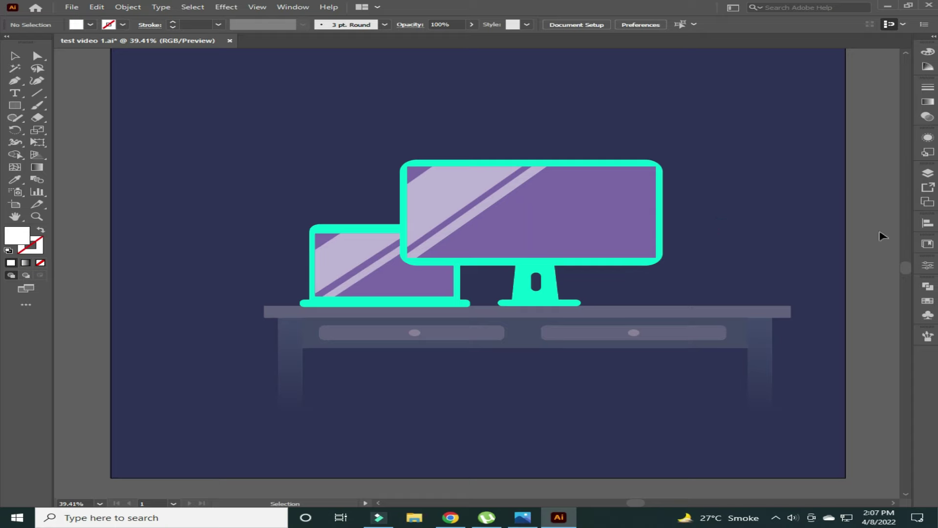
drag(645, 318, 607, 322)
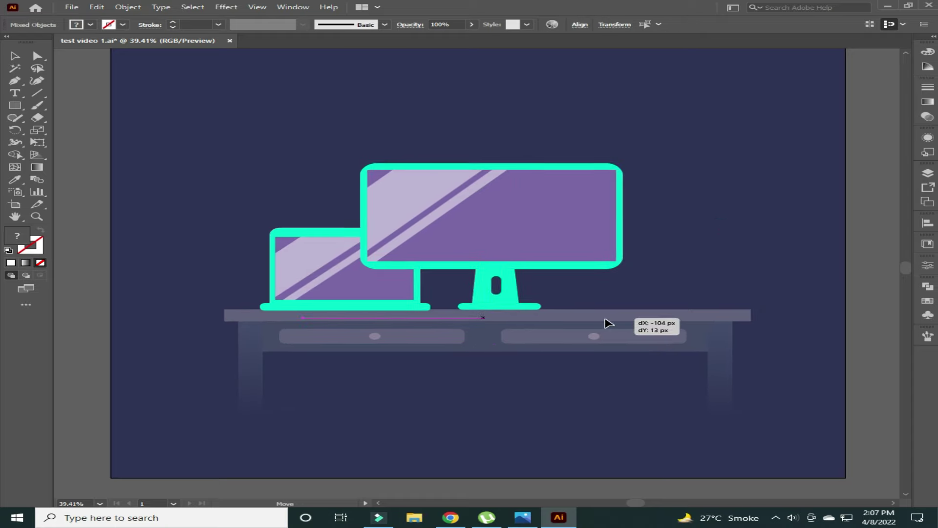
click(806, 237)
- Make the Light layer active and draw a bar on the desk for the lamp base
click(927, 173)
click(817, 185)
click(928, 173)
click(15, 105)
mouse_move(584, 298)
mouse_down()
mouse_move(683, 308)
mouse_move(666, 305)
mouse_up()
click(928, 173)
click(890, 167)
key(v)
click(795, 226)
- Fill the desk bar with purple #8E80BD to form the lamp base
click(791, 242)
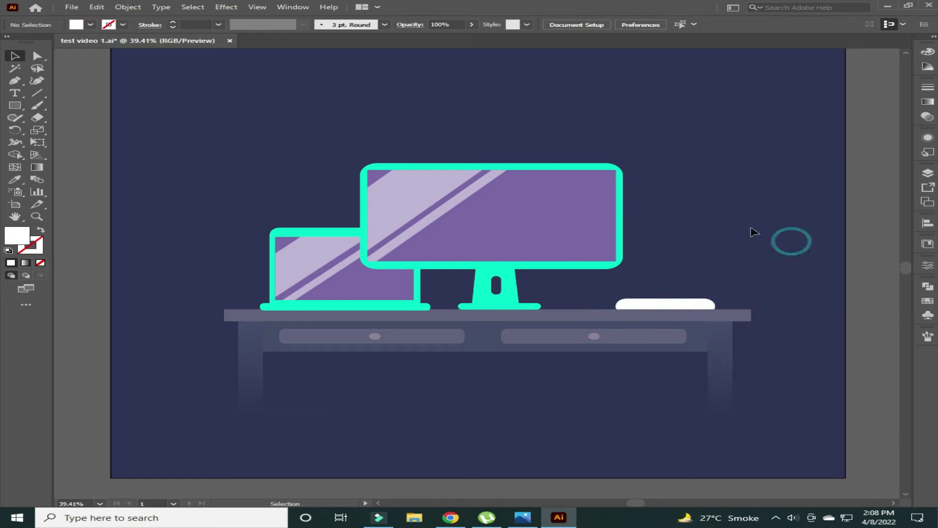
click(810, 286)
click(706, 306)
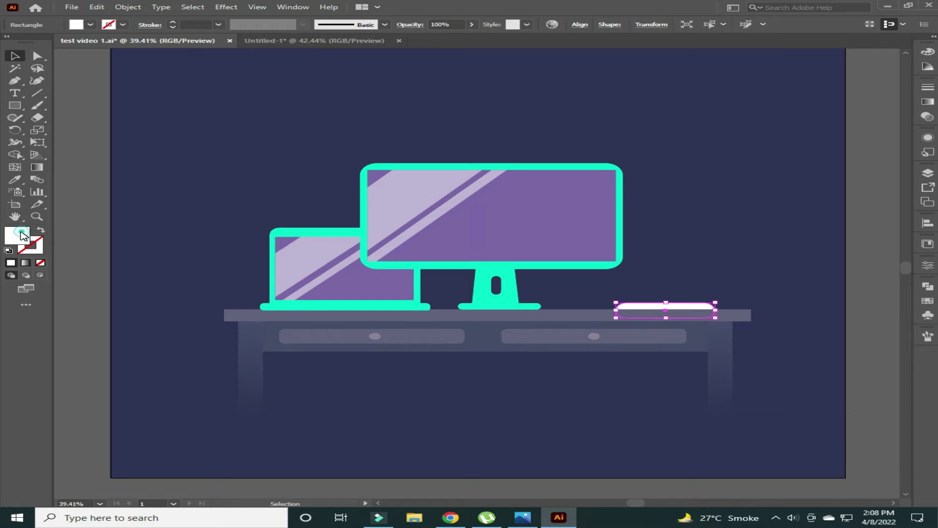
double_click(17, 235)
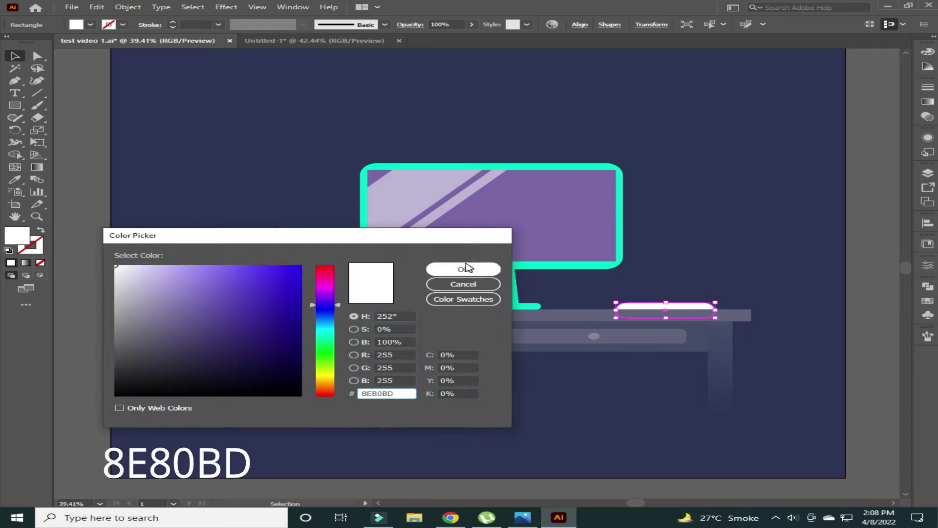
click(467, 267)
click(871, 207)
- Draw a tall bar and tilt it up-right over the base as the lamp arm
drag(303, 124, 318, 313)
key(v)
drag(310, 185, 706, 186)
mouse_move(722, 127)
mouse_down()
mouse_move(750, 163)
mouse_move(769, 167)
mouse_up()
drag(714, 255, 703, 255)
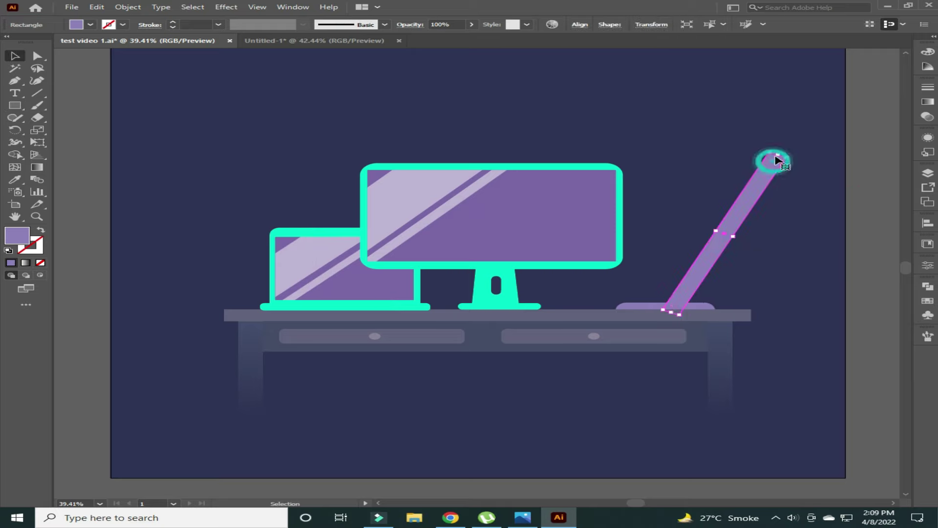
drag(780, 154, 729, 224)
click(670, 264)
drag(694, 278, 684, 281)
- Lengthen the arm's top end and send the arm behind the lamp base
click(868, 258)
key(a)
click(723, 230)
key(ctrl+plus)
key(ctrl+plus)
drag(523, 198, 591, 104)
click(761, 116)
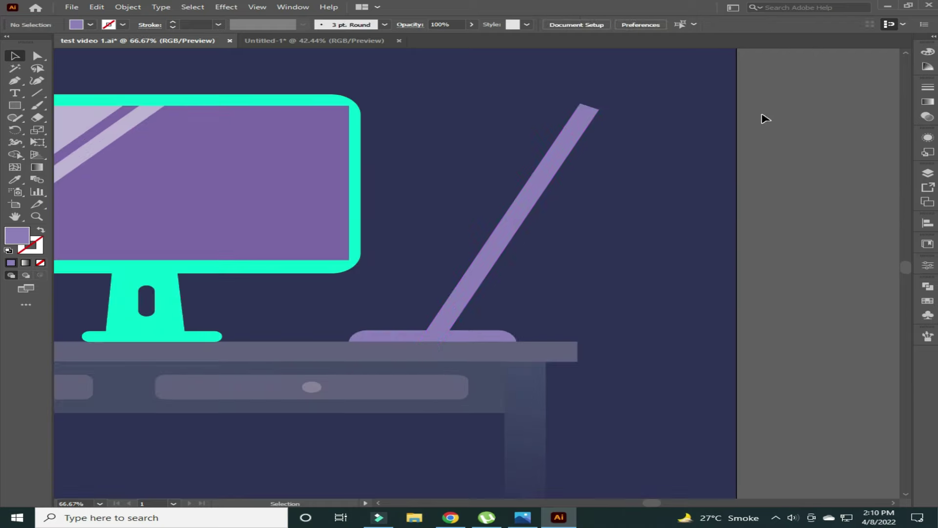
key(ctrl+0)
click(719, 269)
right_click(716, 252)
click(635, 476)
click(882, 324)
drag(16, 110, 59, 130)
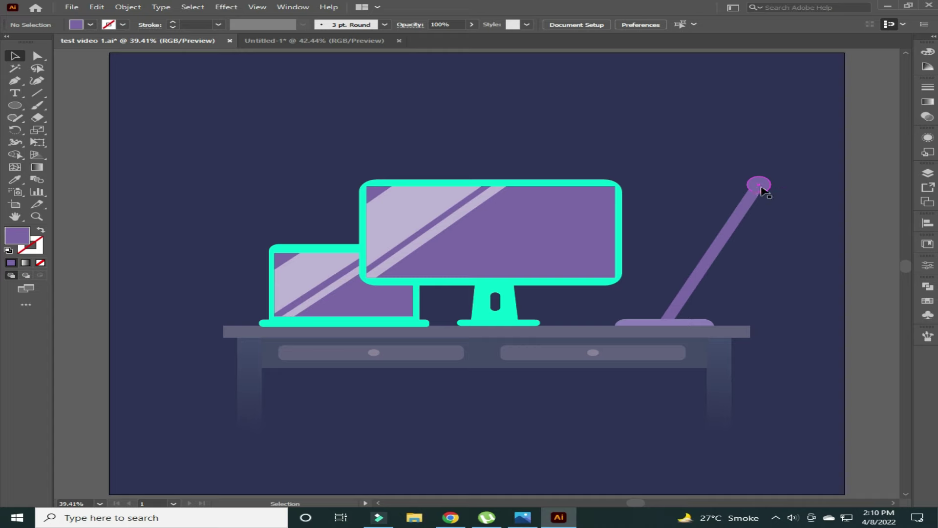
- Draw a small round joint at the arm's top filled #9DA1CF
drag(762, 191, 771, 192)
double_click(17, 236)
text(9DA1CF)
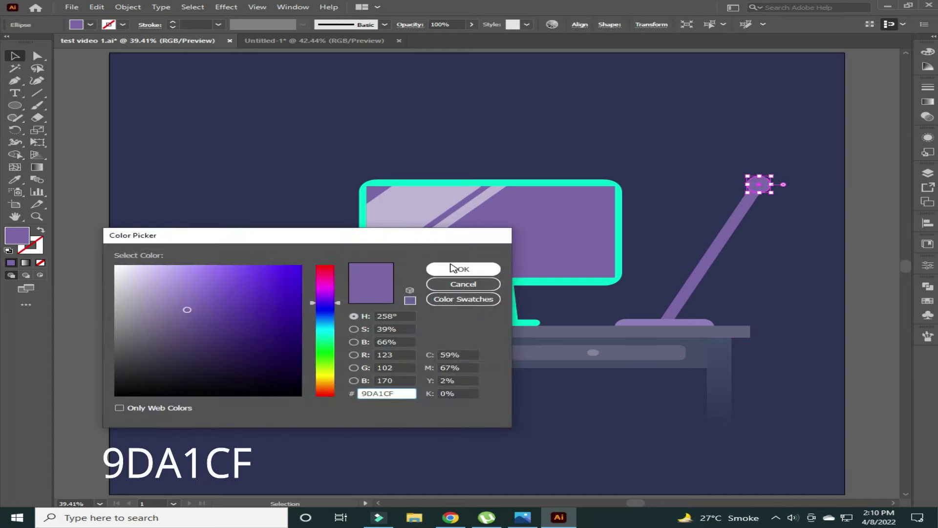
click(452, 268)
click(874, 223)
click(765, 185)
click(869, 168)
- Duplicate the lamp arm and angle the shortened copy up-left from the joint
click(719, 267)
mouse_move(718, 266)
mouse_down()
mouse_move(698, 210)
mouse_move(786, 217)
mouse_up()
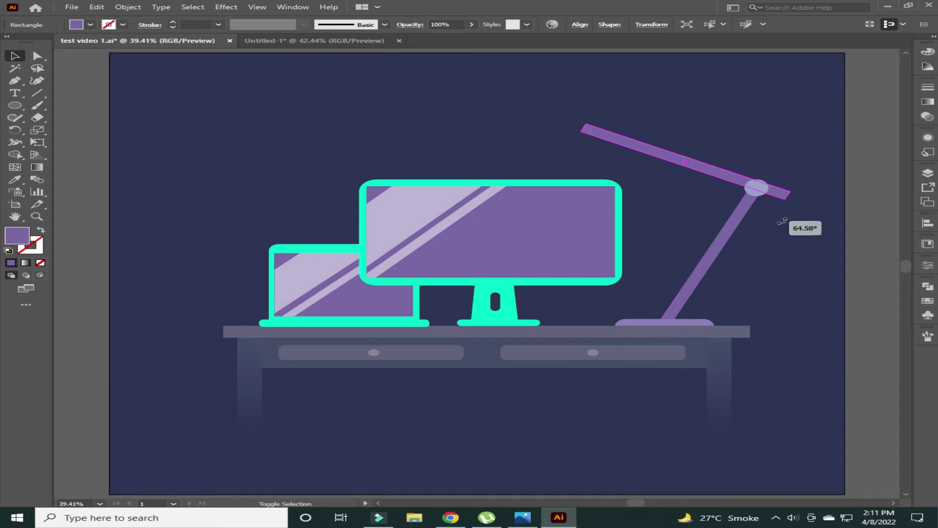
scroll(561, 125, up, 3)
mouse_move(561, 126)
mouse_down()
mouse_move(312, 220)
mouse_move(478, 266)
mouse_up()
drag(548, 297, 548, 278)
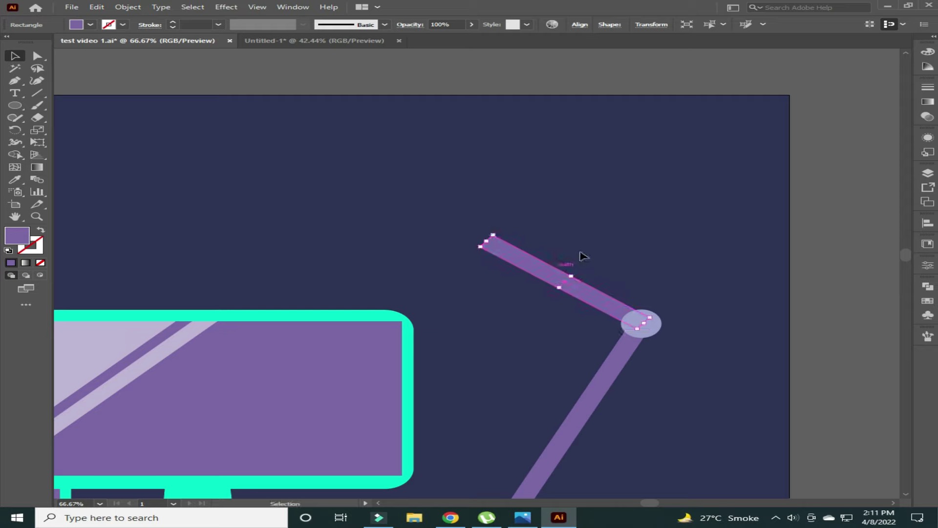
drag(497, 233, 532, 278)
click(813, 278)
key(ctrl+0)
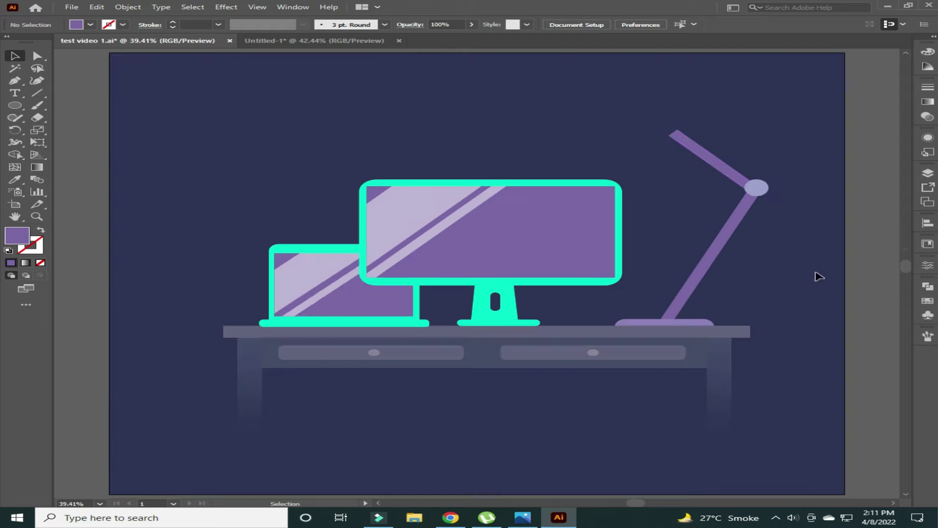
click(751, 181)
click(848, 154)
- Draw a small bar, cut it along a line into a cap, and place it at the upper arm's end
key(m)
drag(575, 108, 589, 161)
key(a)
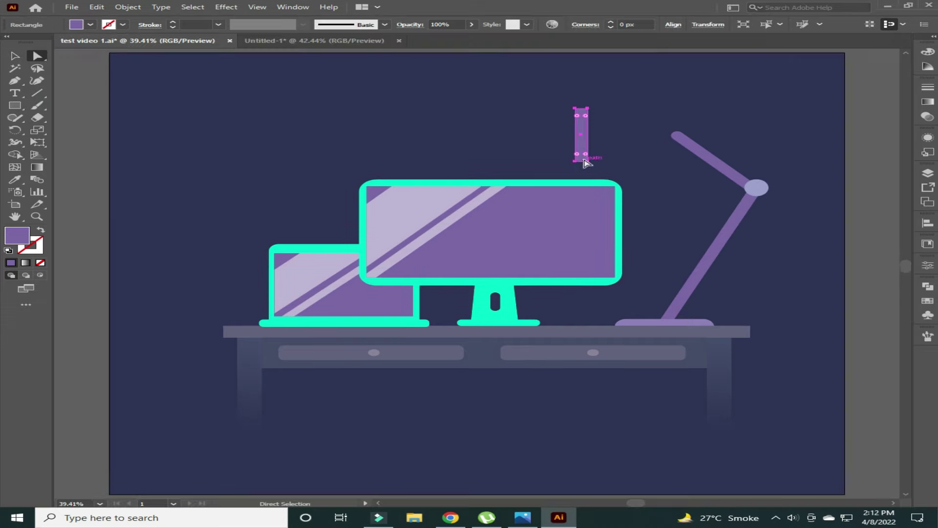
key(ctrl+plus)
key(ctrl+plus)
key(v)
drag(551, 115, 363, 179)
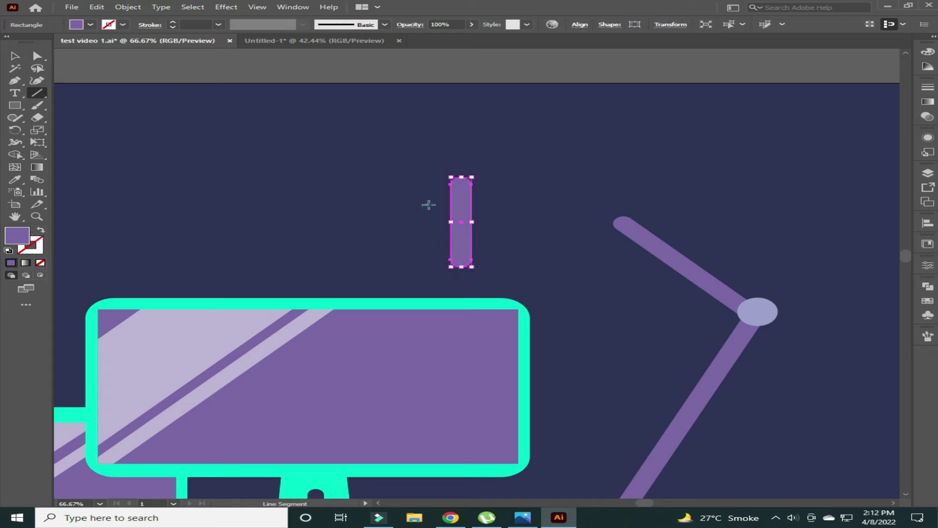
key(v)
key(shift+m)
alt+click(462, 215)
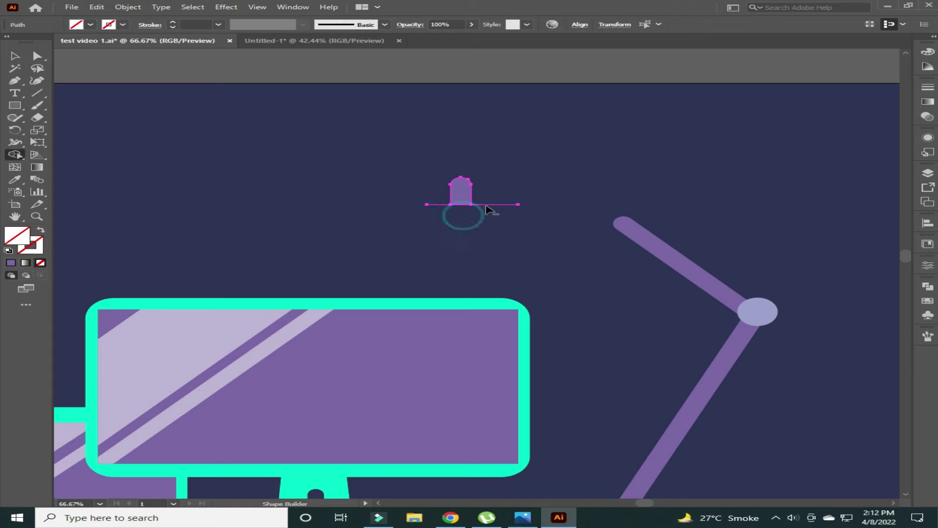
drag(453, 203, 611, 236)
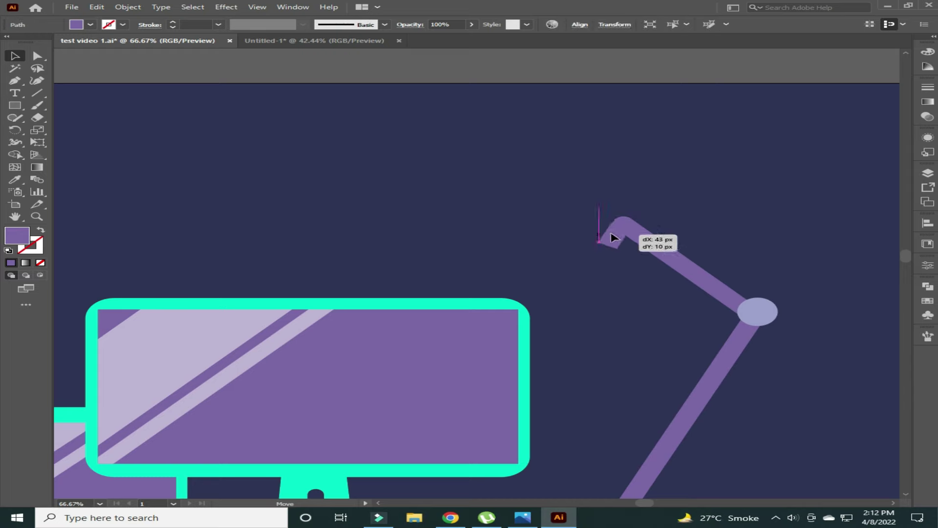
- Fill the cap #9DA1CF, rotate it onto the arm end, and lengthen the upper arm
double_click(19, 241)
text(9DA1CF)
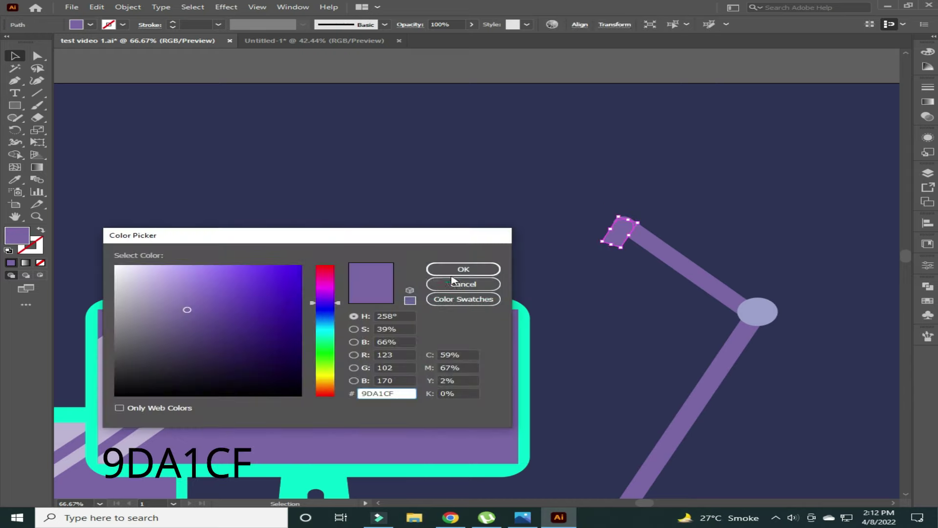
click(451, 272)
click(672, 226)
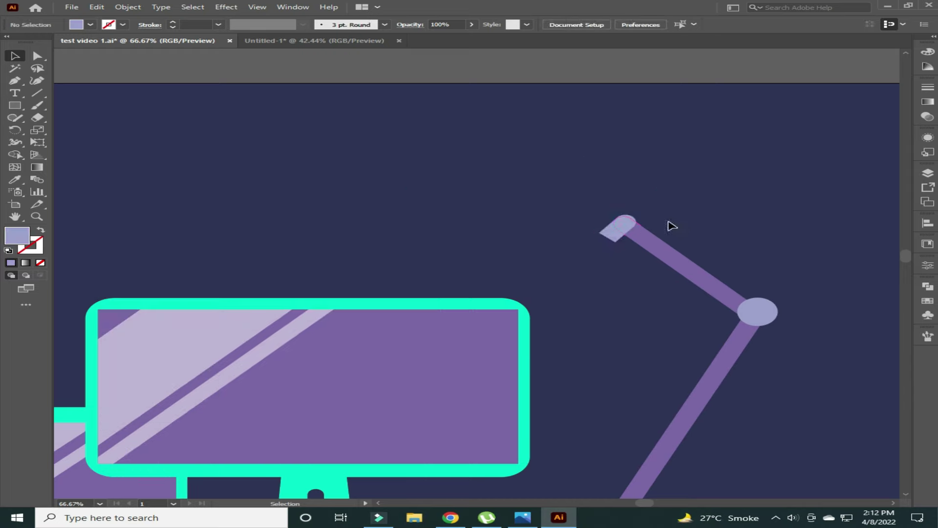
mouse_move(619, 225)
mouse_down()
mouse_move(625, 231)
mouse_move(554, 170)
mouse_up()
click(720, 63)
click(645, 239)
mouse_move(620, 239)
mouse_down()
mouse_move(553, 205)
mouse_move(552, 186)
mouse_up()
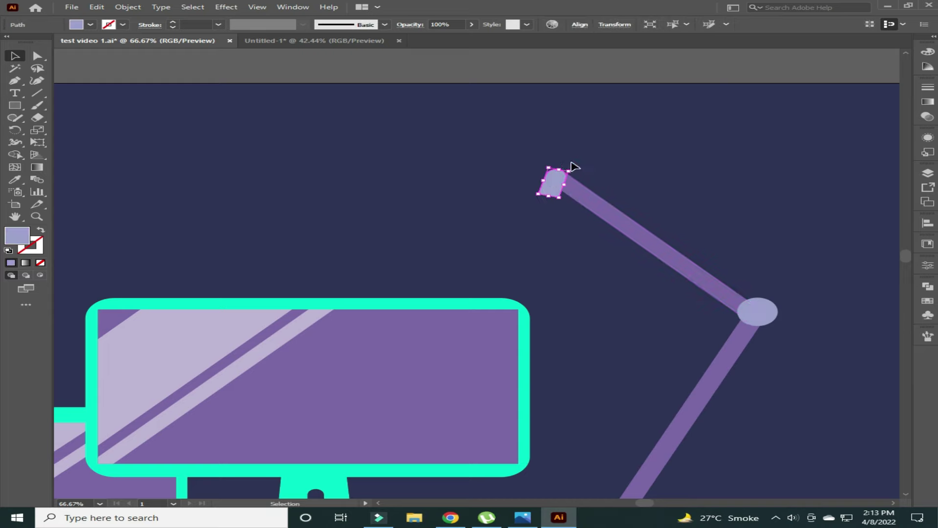
click(573, 98)
- Draw a large pill shape for the lamp shade with a horizontal line across it
mouse_move(187, 142)
mouse_down()
mouse_move(348, 324)
mouse_move(247, 210)
mouse_up()
key(ctrl+shift+a)
key(backslash)
drag(164, 228, 426, 229)
drag(147, 147, 447, 342)
- Split the pill with Shape Builder and flip the lower half into a dome at the arm end
key(shift+m)
click(218, 192)
key(v)
drag(209, 262, 390, 249)
drag(533, 215, 360, 337)
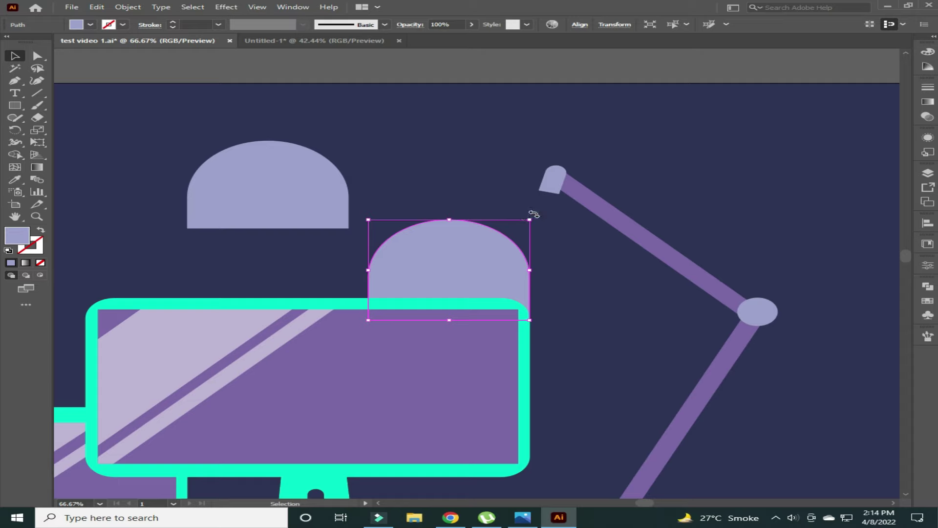
mouse_move(534, 214)
mouse_down()
mouse_move(515, 243)
mouse_move(503, 232)
mouse_up()
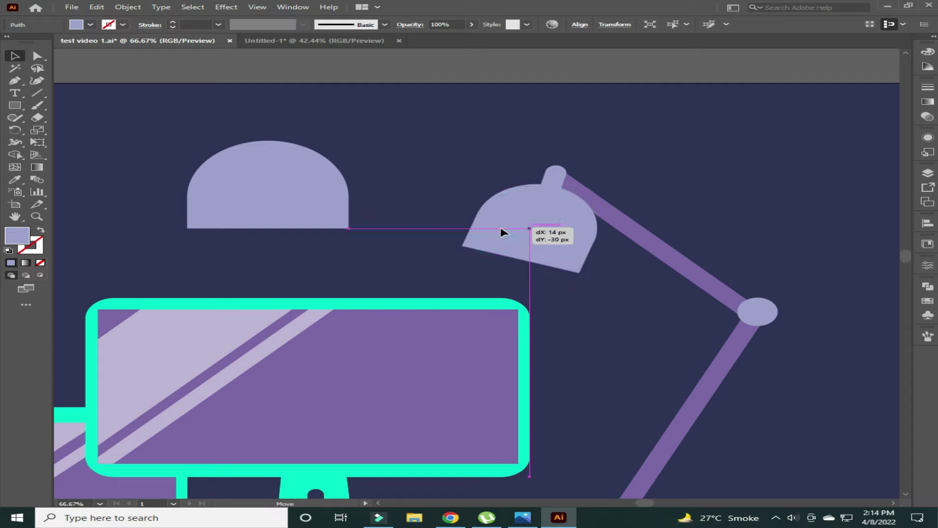
- Change the lamp shade's stacking order and reposition it at the arm end
scroll(643, 266, down, 5)
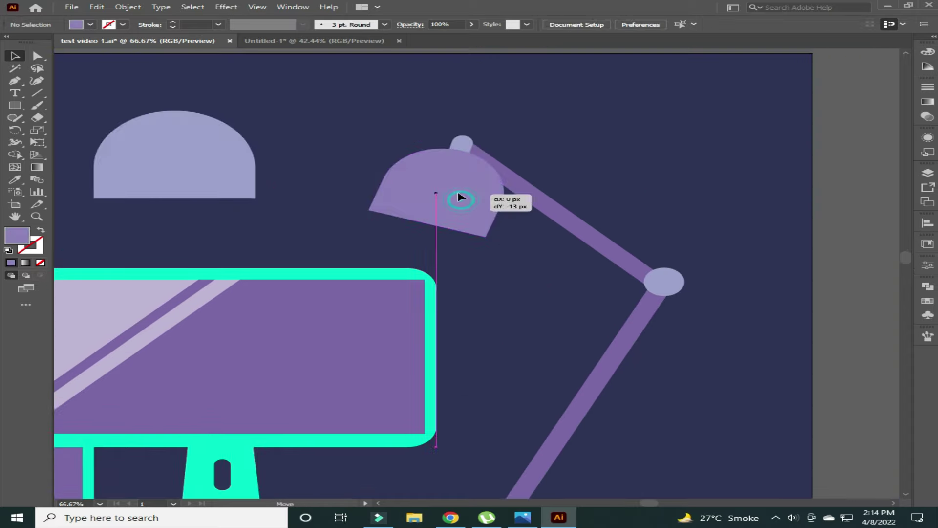
click(733, 158)
key(ctrl+0)
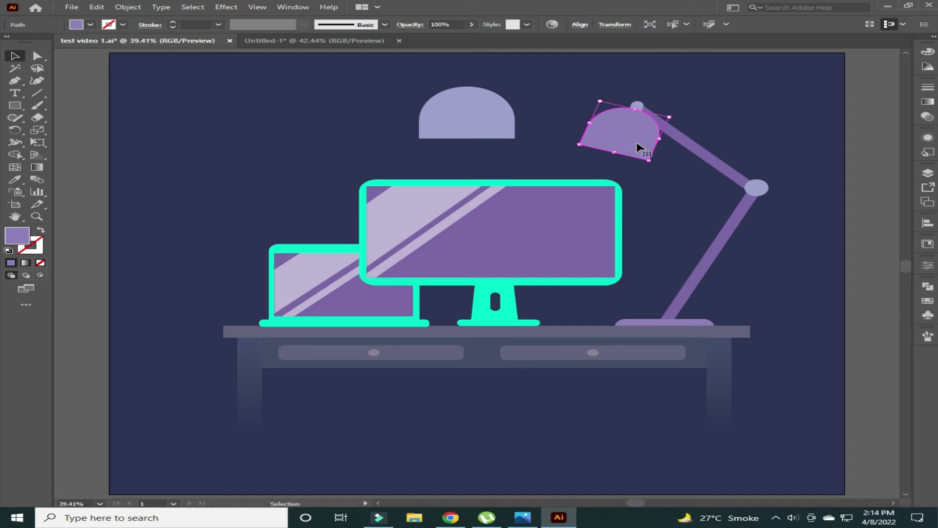
right_click(630, 155)
click(580, 342)
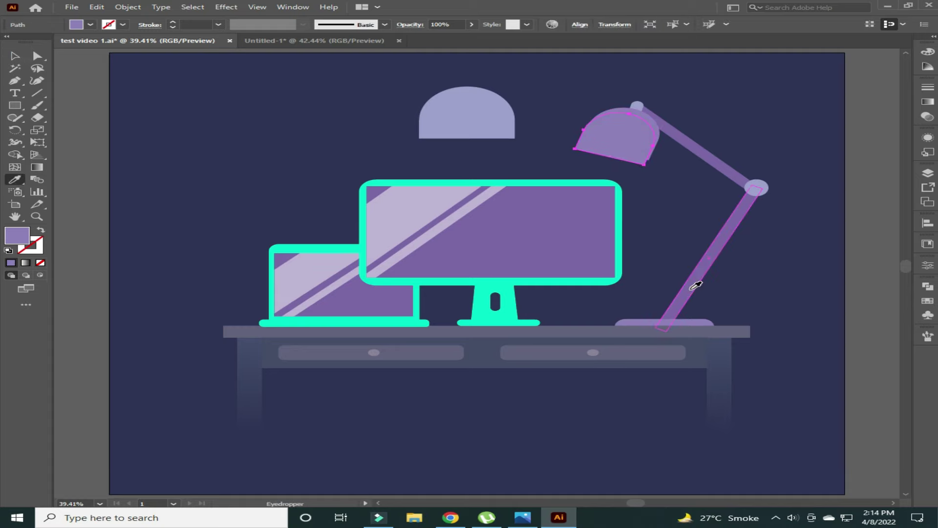
key(v)
drag(620, 161, 621, 162)
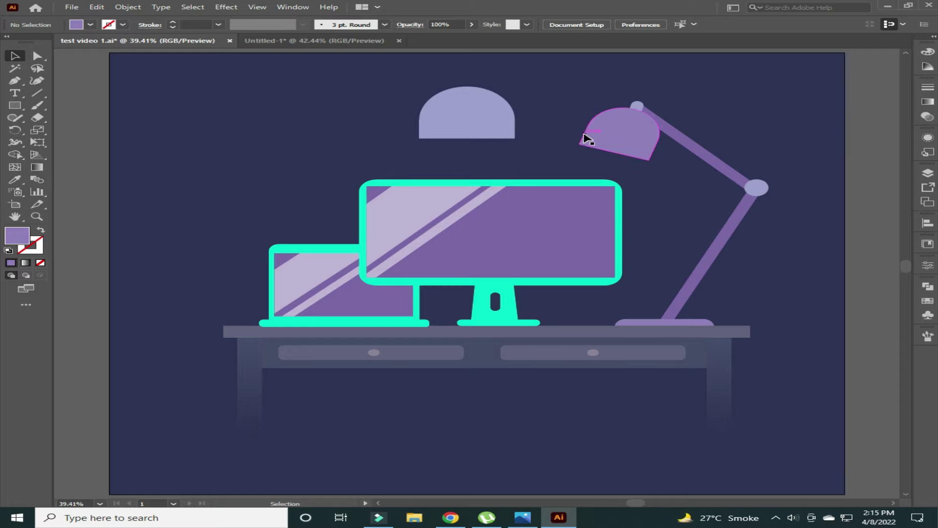
- Draw a thin brim under the lamp shade and remove the leftover dome shape
mouse_move(633, 147)
mouse_down()
mouse_move(624, 168)
mouse_move(616, 151)
mouse_move(641, 140)
mouse_up()
key(v)
key(ctrl+plus)
key(ctrl+plus)
key(ctrl+plus)
click(771, 169)
key(ctrl+0)
click(736, 79)
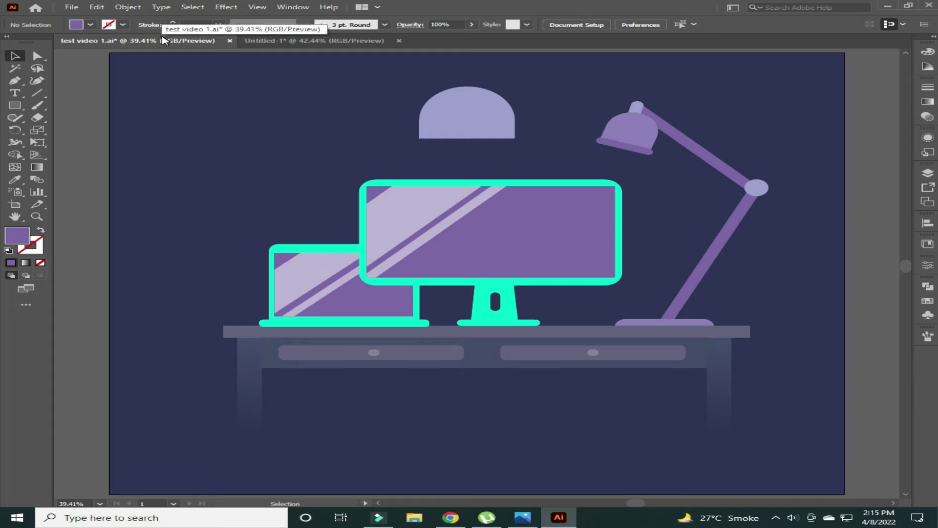
key(ctrl+z)
- Rotate the lamp shade slightly, move it toward the arm and tilt it steeper
click(654, 112)
drag(757, 96, 756, 92)
drag(716, 156, 707, 161)
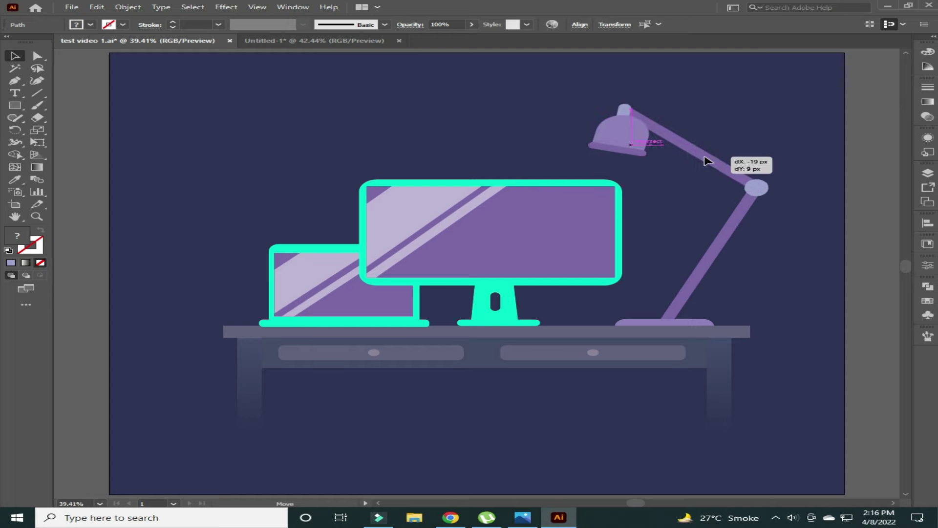
drag(586, 115, 650, 109)
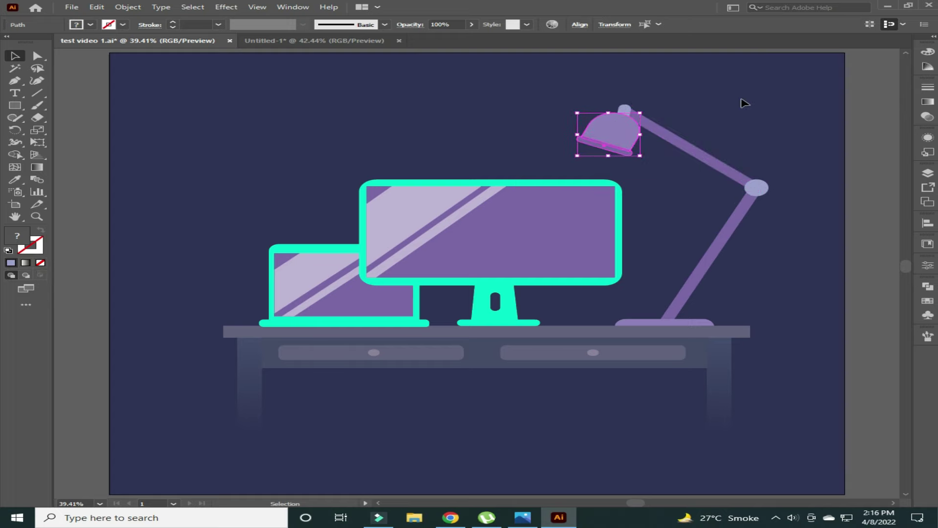
click(756, 96)
- Nudge the lamp shade into place and settle it at a tilted angle
drag(601, 134, 595, 137)
drag(657, 168, 668, 166)
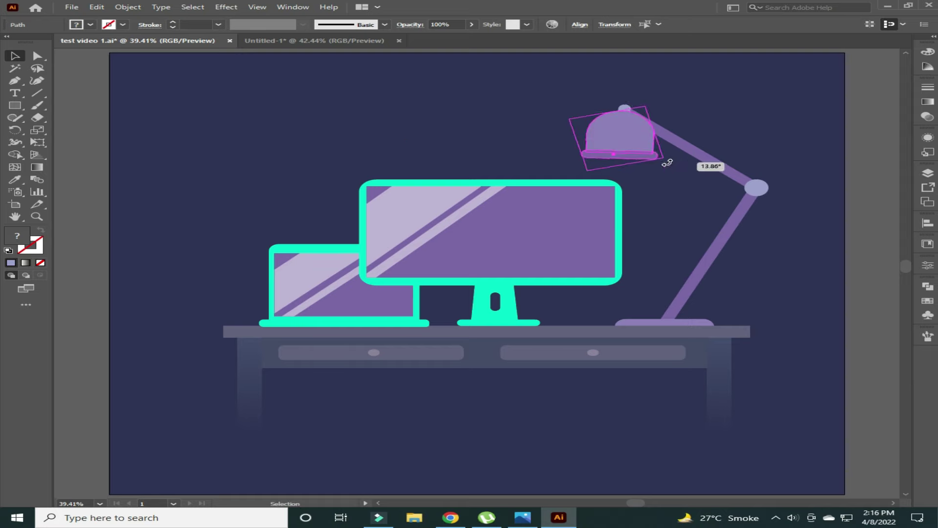
click(703, 108)
drag(634, 107, 633, 109)
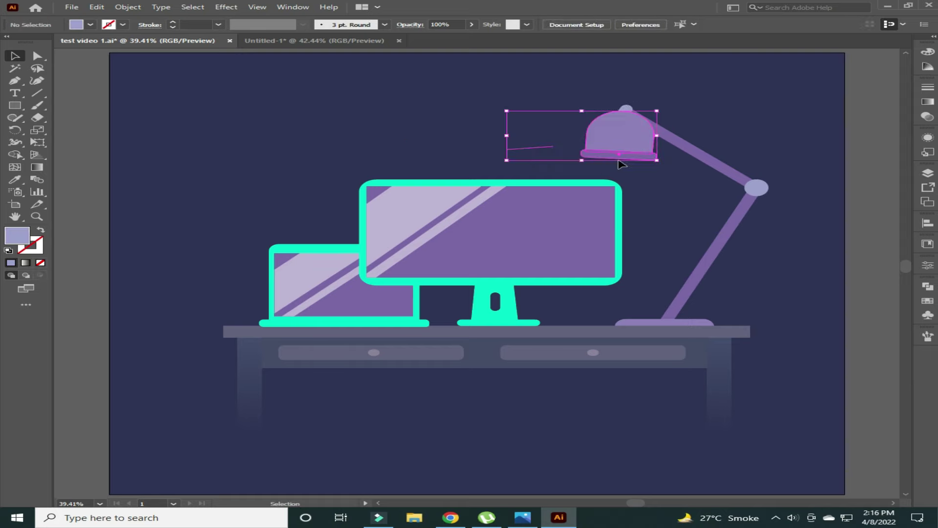
drag(652, 161, 645, 99)
click(672, 100)
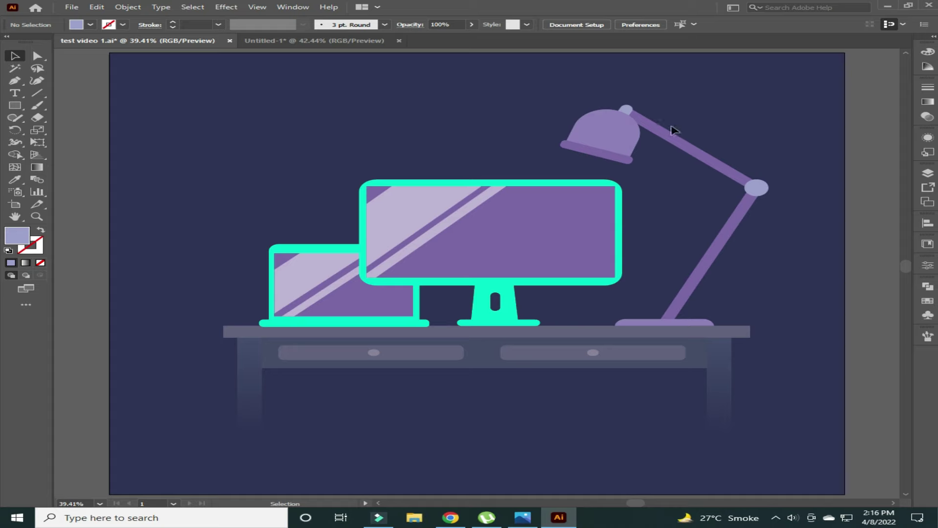
- Draw a triangular light cone from the lamp shade to the lamp base and laptop's bottom left
click(624, 166)
click(704, 316)
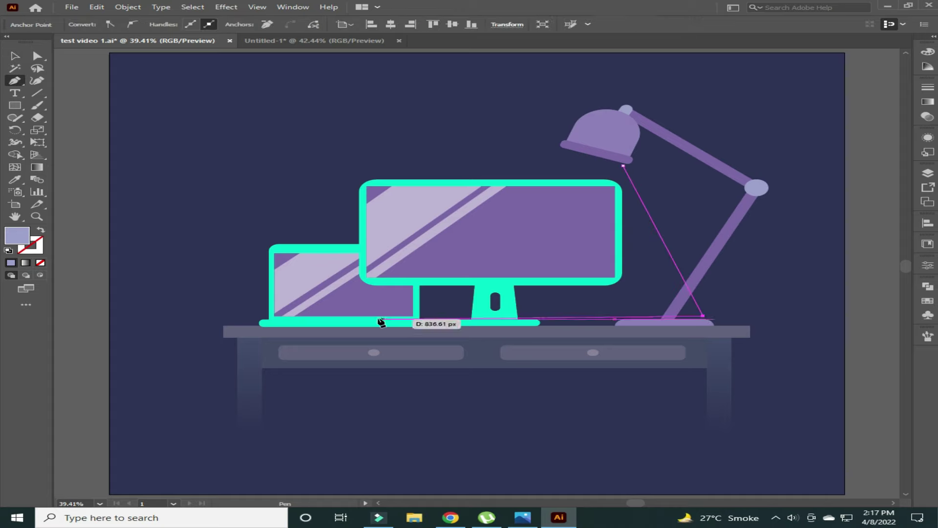
click(276, 315)
click(624, 167)
key(v)
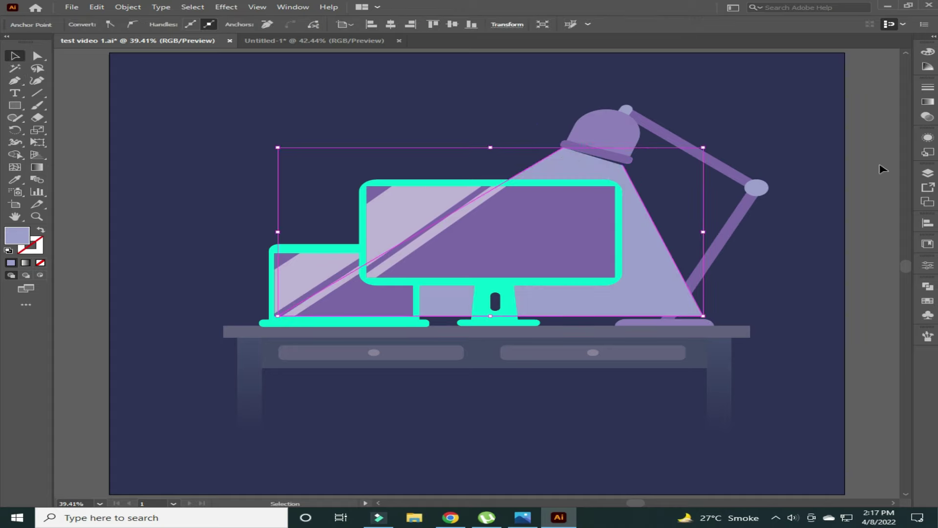
- Fill the cone with a gradient whose right stop is teal sampled from the monitor frame
click(928, 102)
click(843, 158)
click(882, 179)
click(757, 198)
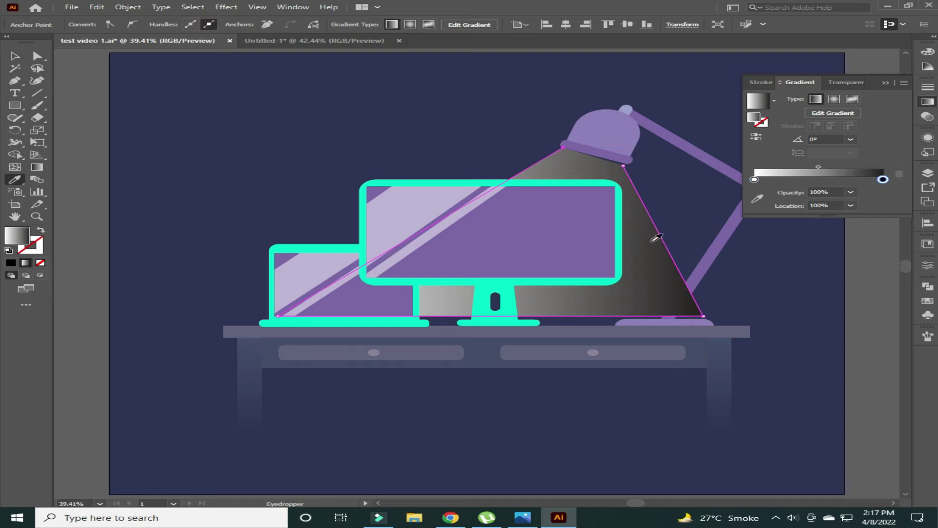
click(620, 221)
key(v)
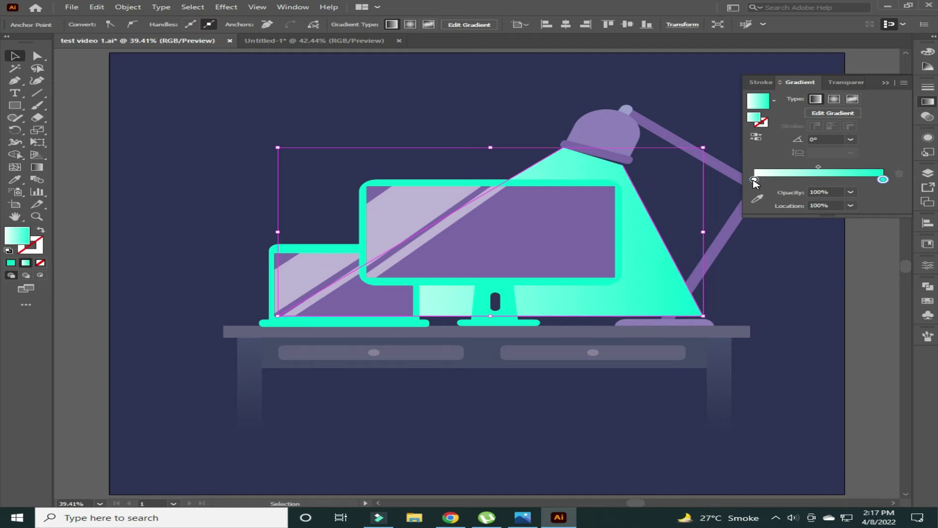
click(754, 179)
- Set the left gradient stop to 10% opacity and adjust the cone's overall opacity
key(ctrl+shift+a)
click(851, 180)
click(869, 201)
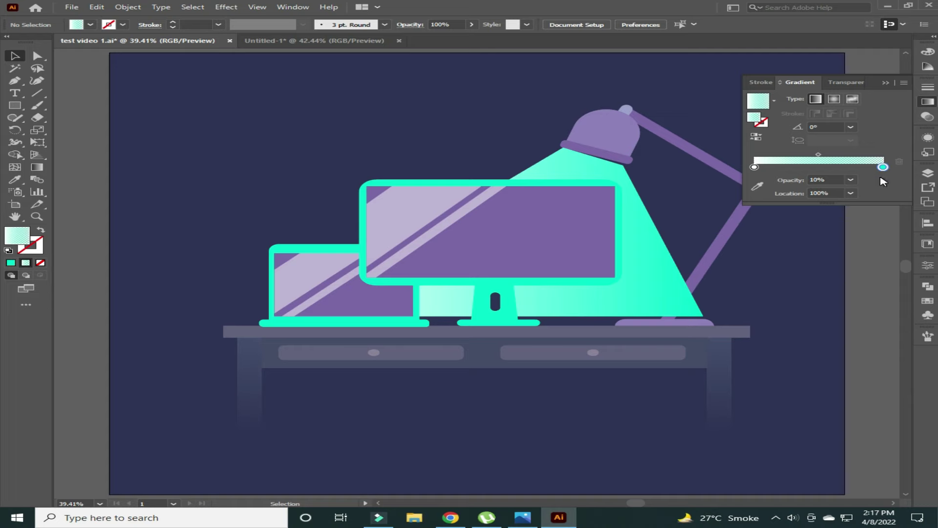
key(ctrl+z)
click(415, 27)
click(400, 41)
mouse_move(400, 54)
mouse_down()
mouse_move(357, 57)
mouse_move(397, 55)
mouse_up()
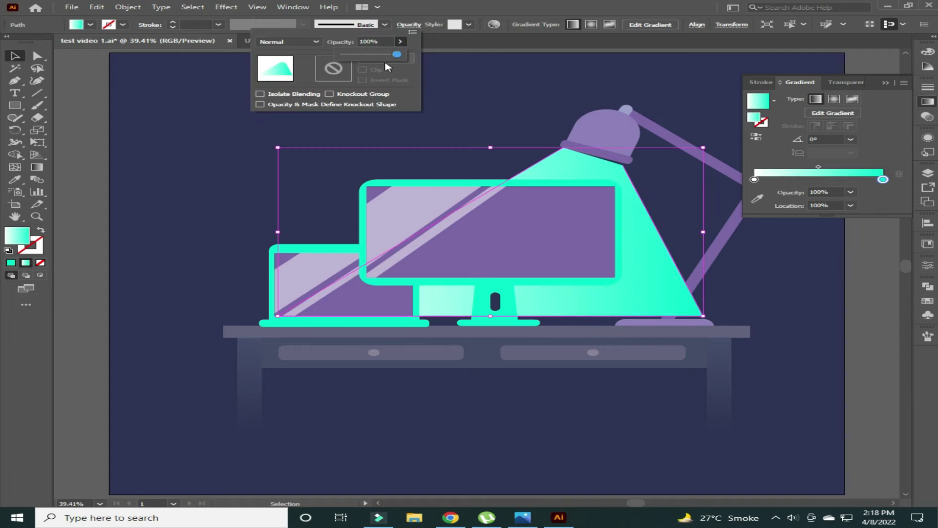
key(g)
- Angle the gradient diagonally so it points down from the lamp shade
drag(611, 115, 513, 268)
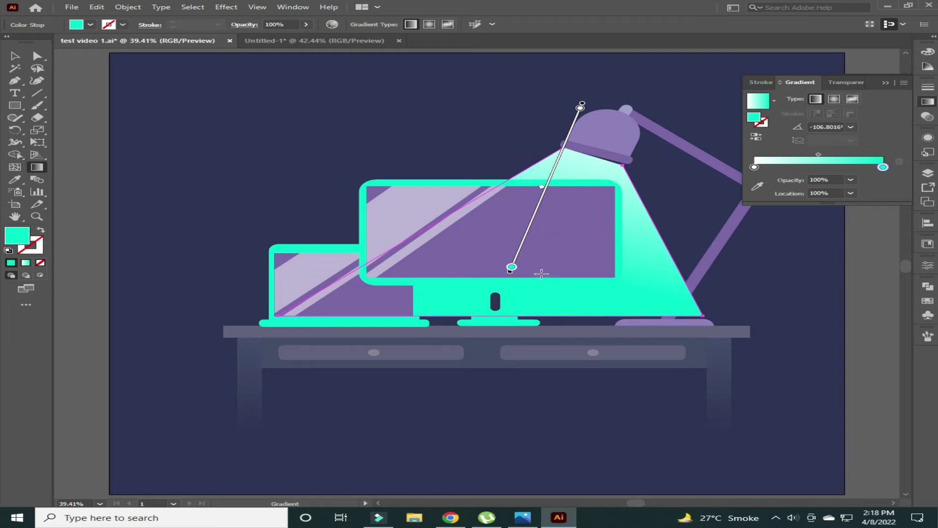
drag(495, 358, 590, 197)
key(v)
click(446, 103)
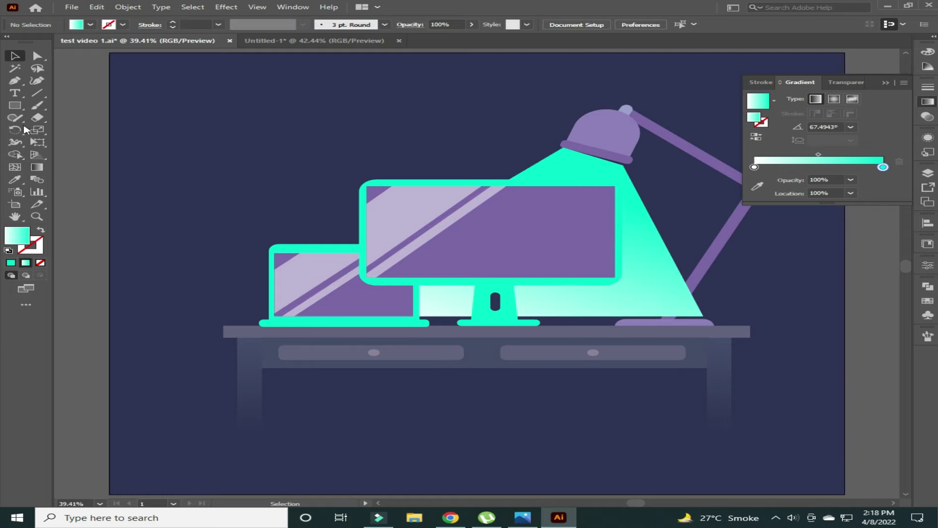
- Redrag the cone's gradient from below the desk up to the lamp
click(36, 166)
click(630, 197)
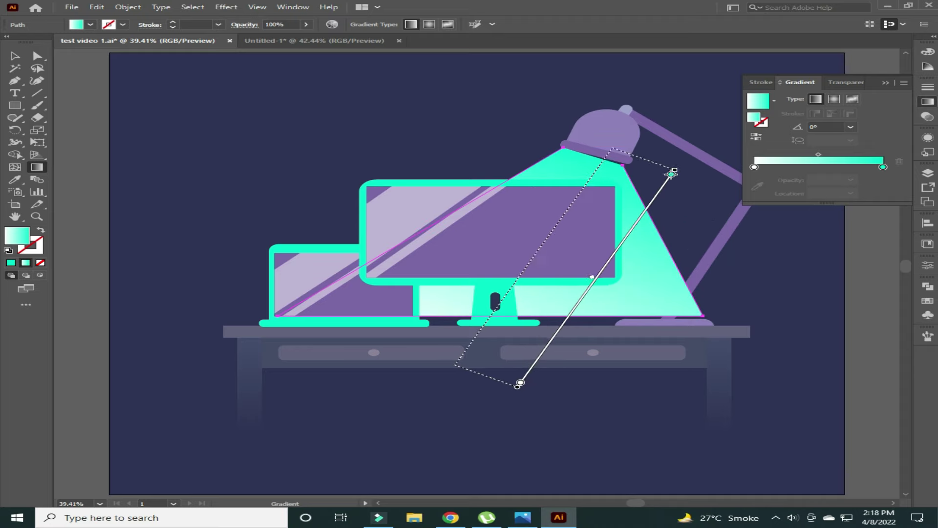
drag(526, 377, 677, 173)
key(v)
click(679, 176)
click(611, 235)
- Lower the cone's overall opacity and set the left gradient stop to 50% opacity
click(410, 24)
drag(401, 52, 371, 53)
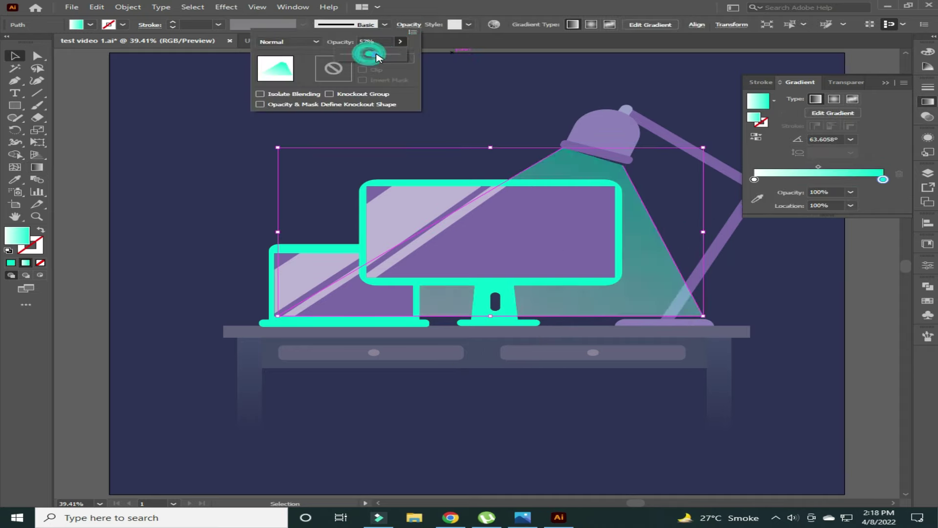
click(466, 70)
click(624, 272)
click(754, 179)
click(851, 191)
click(872, 260)
click(831, 318)
- Set the right gradient stop's opacity to 80%
click(659, 256)
click(883, 179)
click(851, 191)
click(874, 240)
click(851, 192)
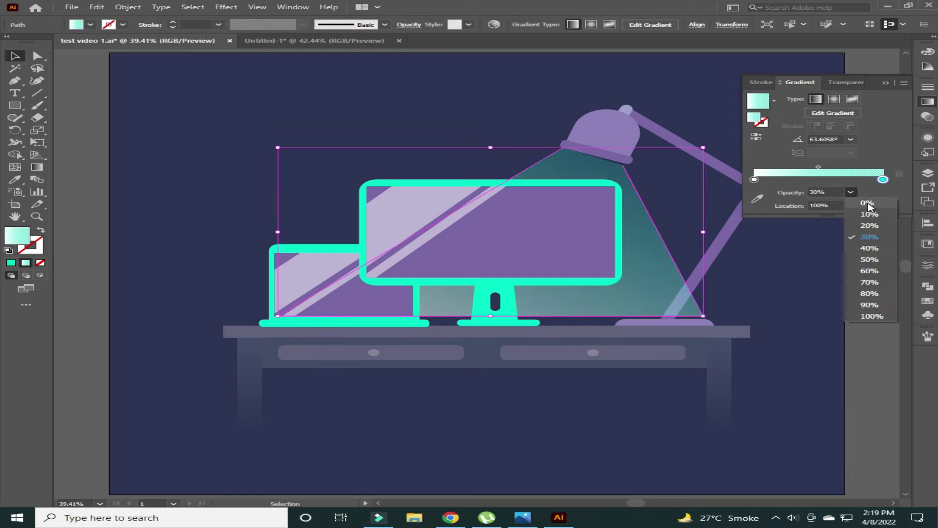
click(875, 318)
click(851, 191)
click(836, 293)
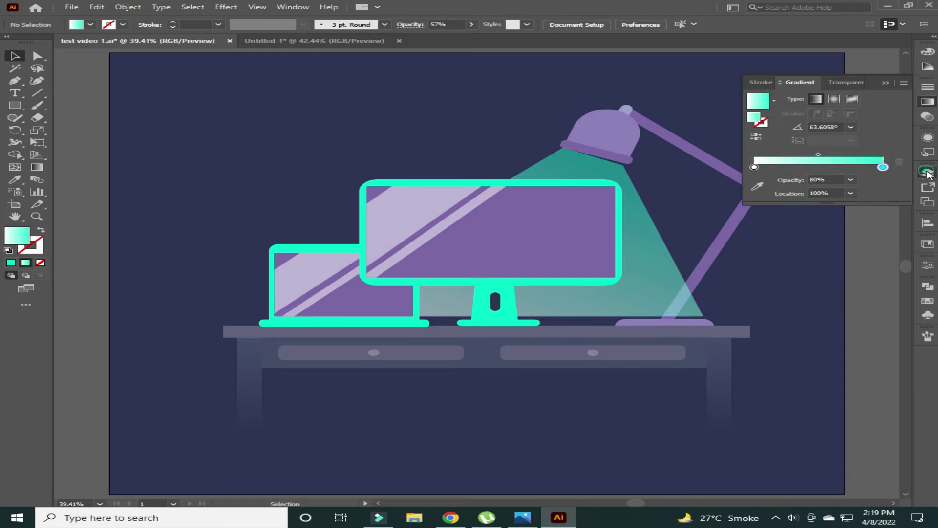
- Move the Light layer just below the laptop layer in the Layers panel
click(926, 174)
mouse_move(826, 205)
mouse_down()
mouse_move(827, 221)
mouse_move(840, 228)
mouse_up()
key(ctrl+z)
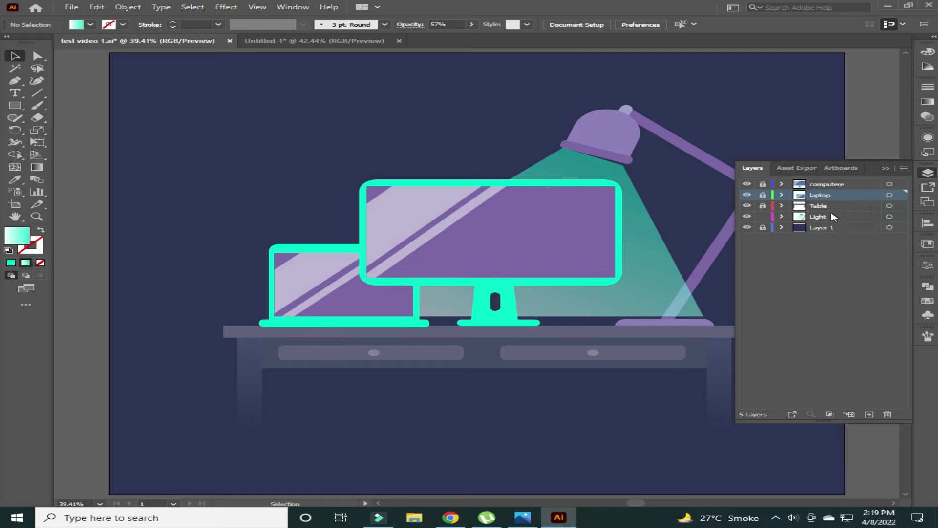
drag(826, 216, 839, 196)
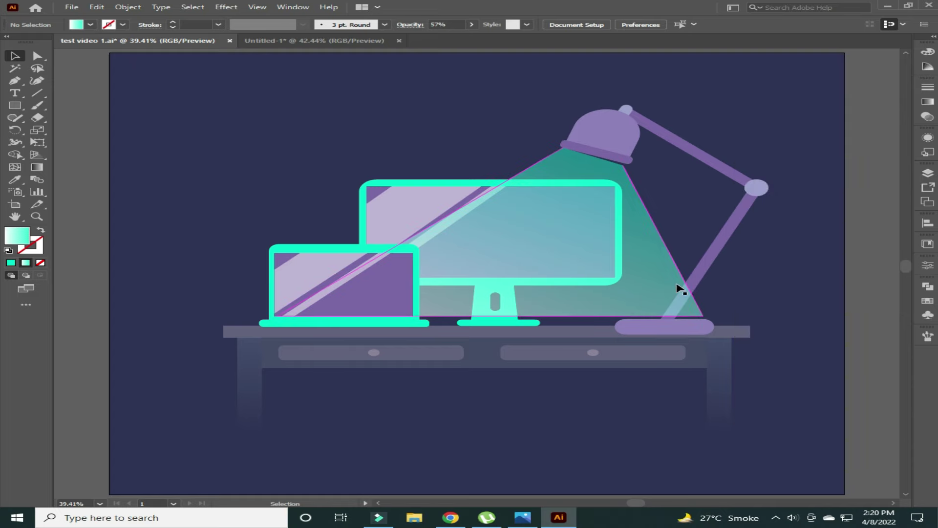
- Lower the light cone's opacity further in the transparency settings
click(670, 289)
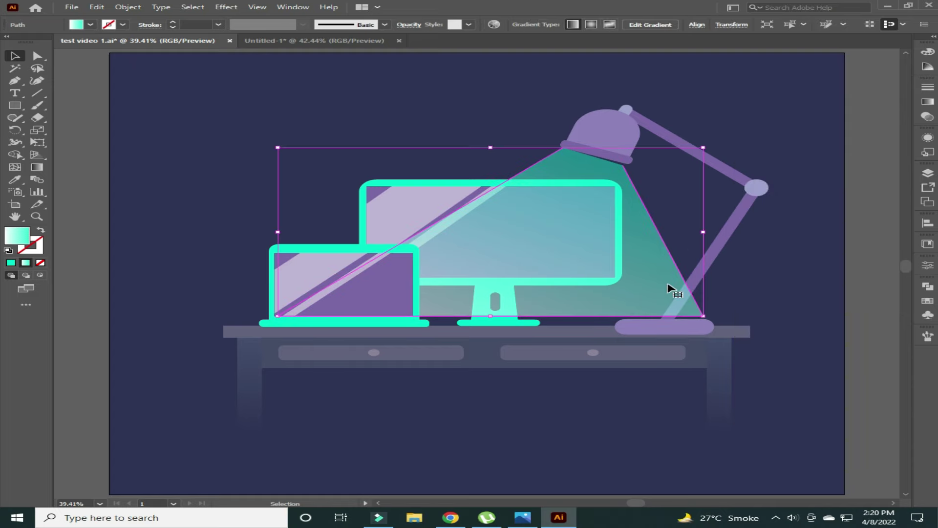
click(409, 25)
drag(381, 49, 361, 53)
click(446, 83)
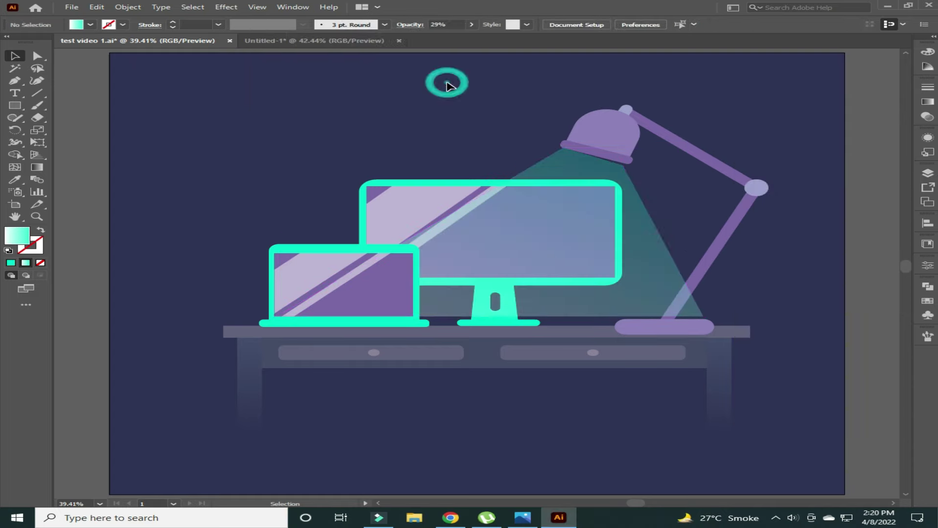
click(408, 25)
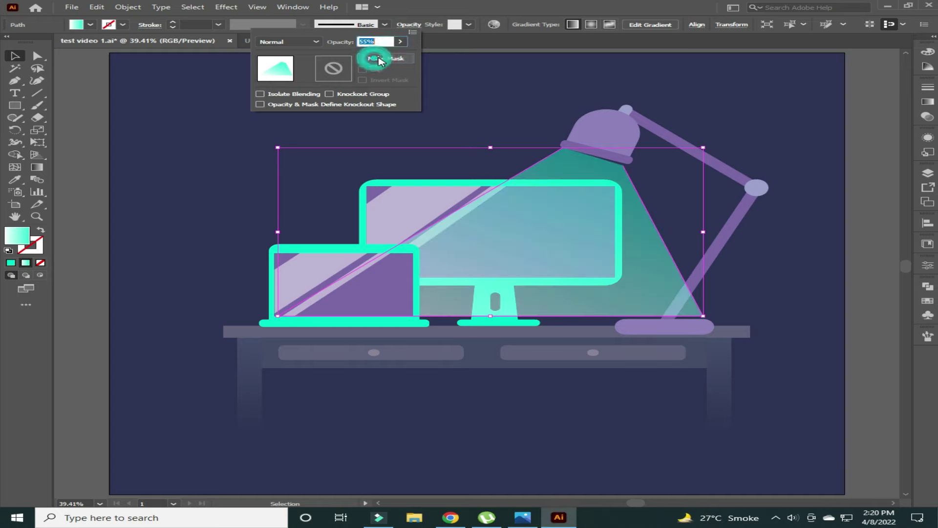
click(379, 58)
click(383, 58)
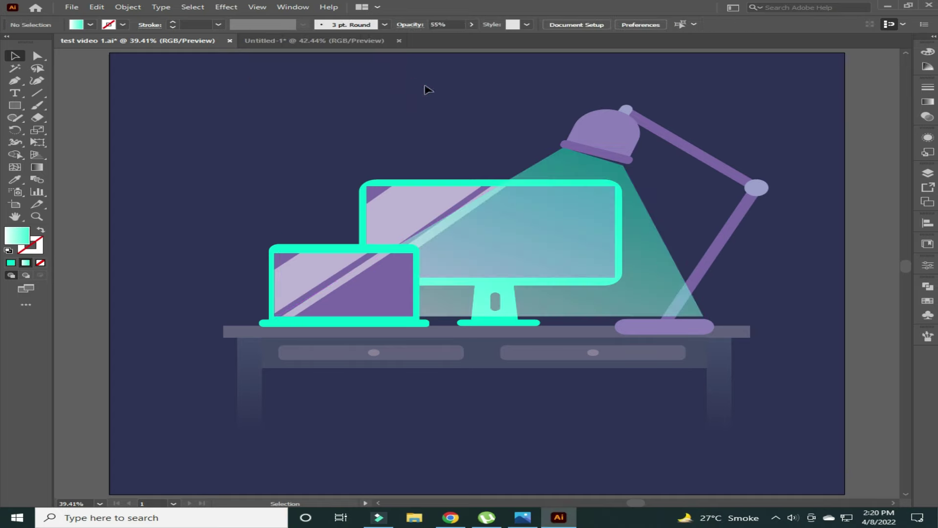
- Run the gradient from below the desk to the lamp shade and add a middle stop
click(37, 166)
drag(439, 402, 619, 94)
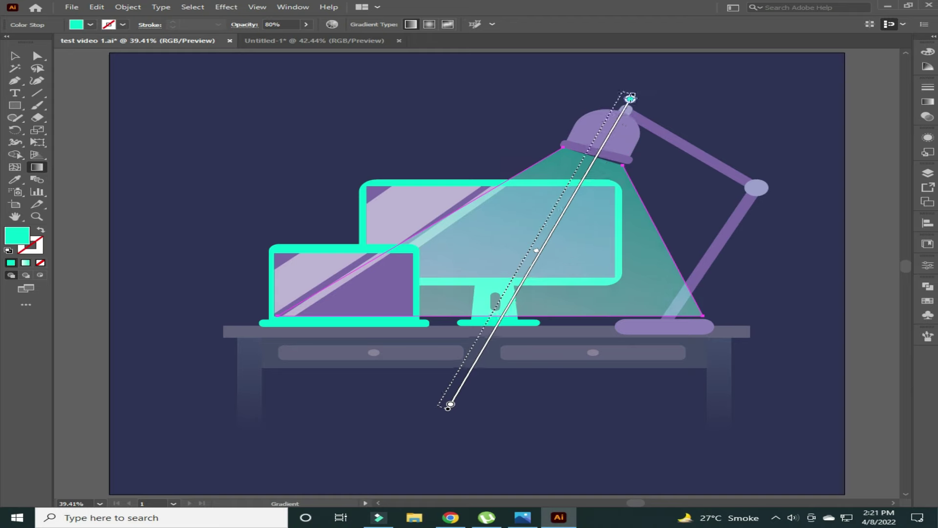
click(505, 290)
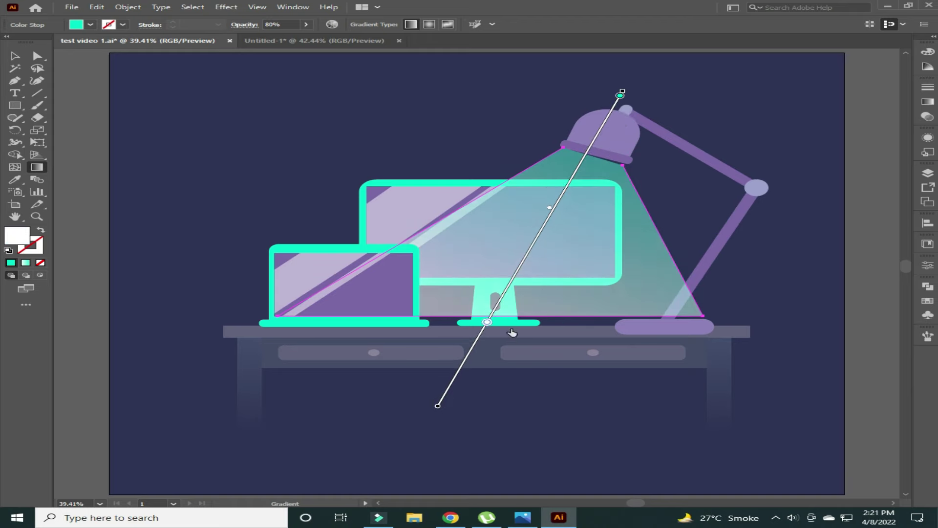
key(v)
right_click(707, 261)
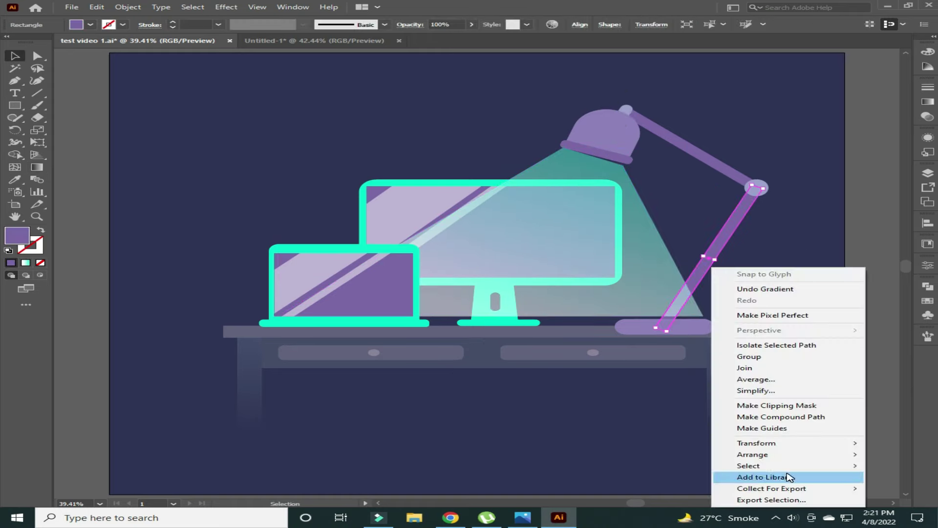
click(667, 457)
- Nudge the light cone upward and send it to the back, behind the lamp arm
click(519, 171)
key(p)
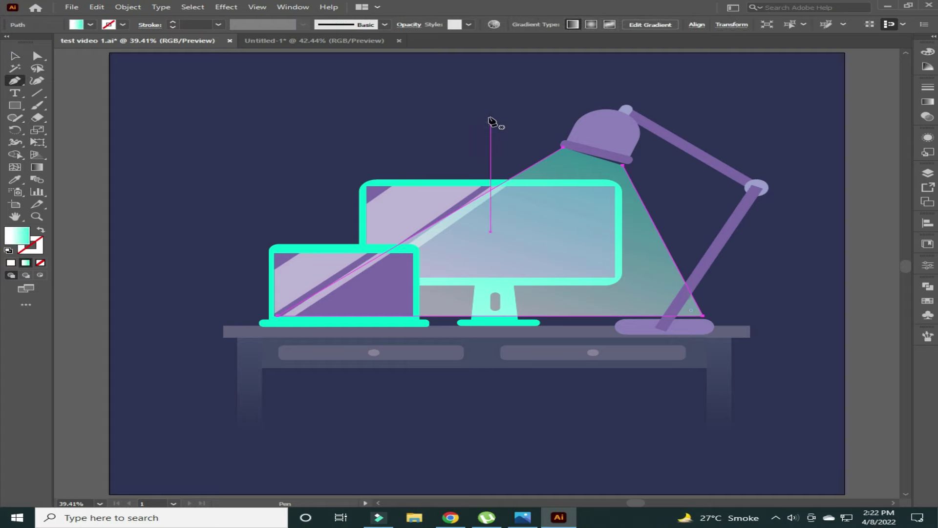
drag(627, 201, 627, 199)
right_click(627, 200)
click(552, 422)
click(571, 414)
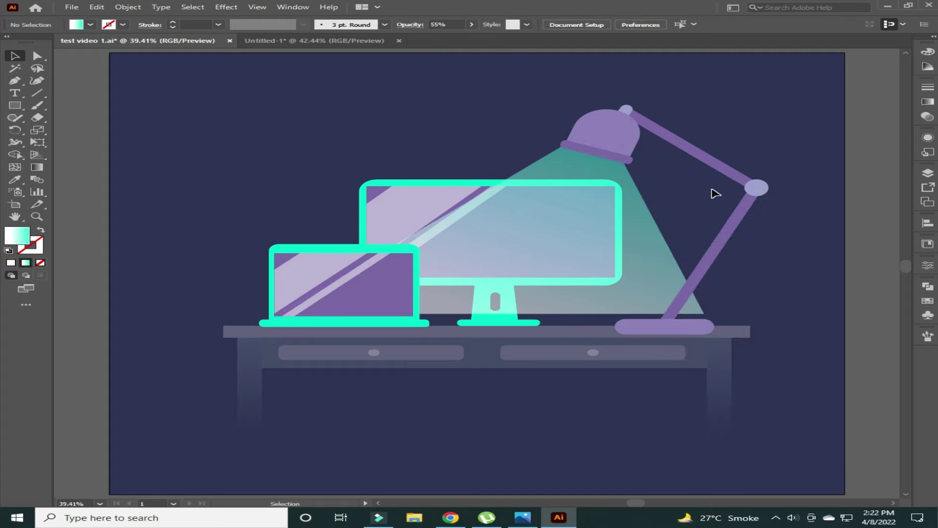
- Stretch the cone's bottom edge onto the desk top and drop its opacity to 7%
click(492, 315)
drag(493, 318, 487, 331)
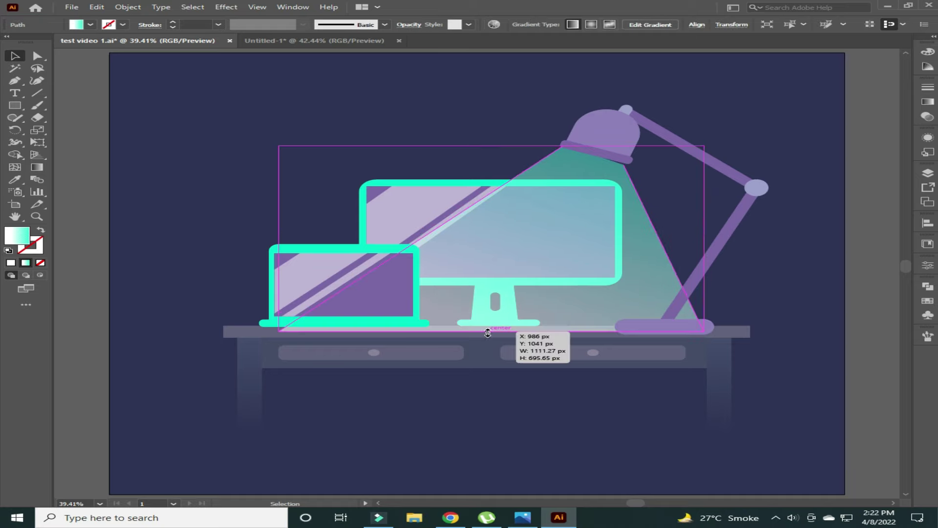
click(510, 412)
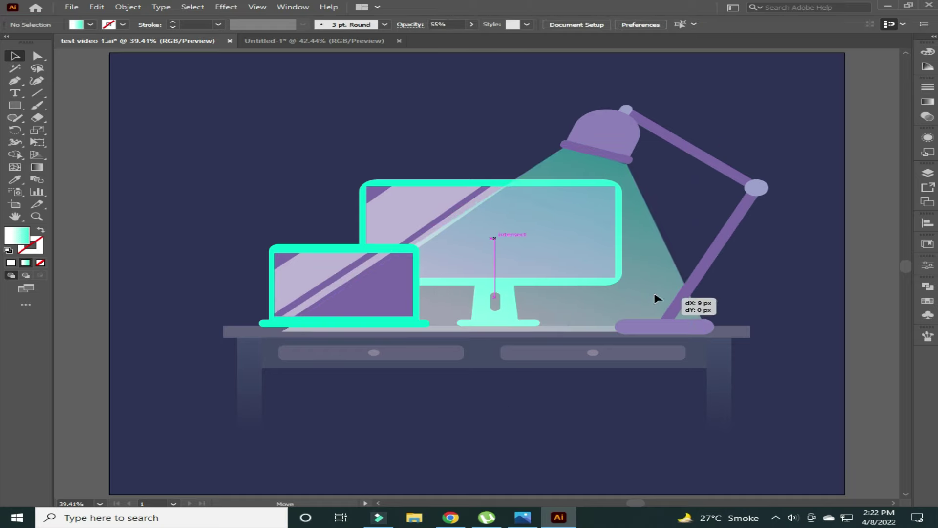
click(492, 315)
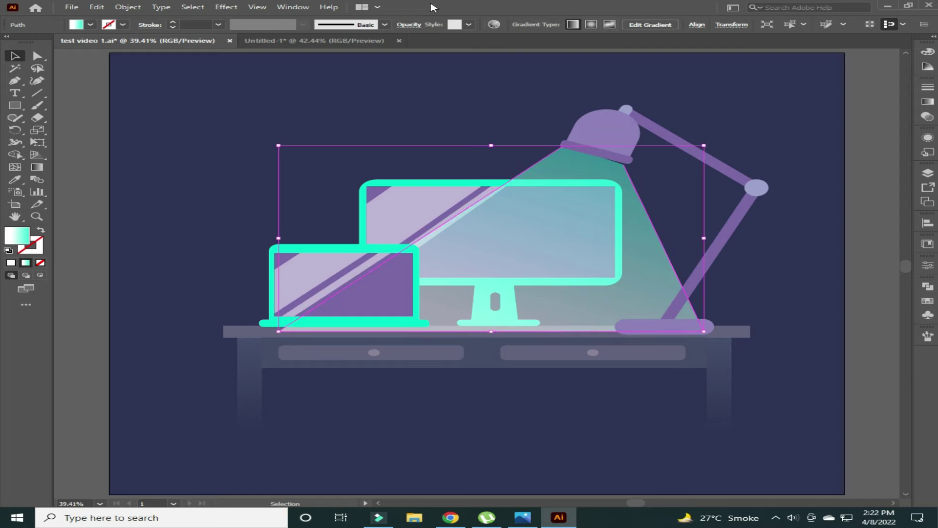
click(386, 24)
drag(376, 42, 342, 42)
click(488, 430)
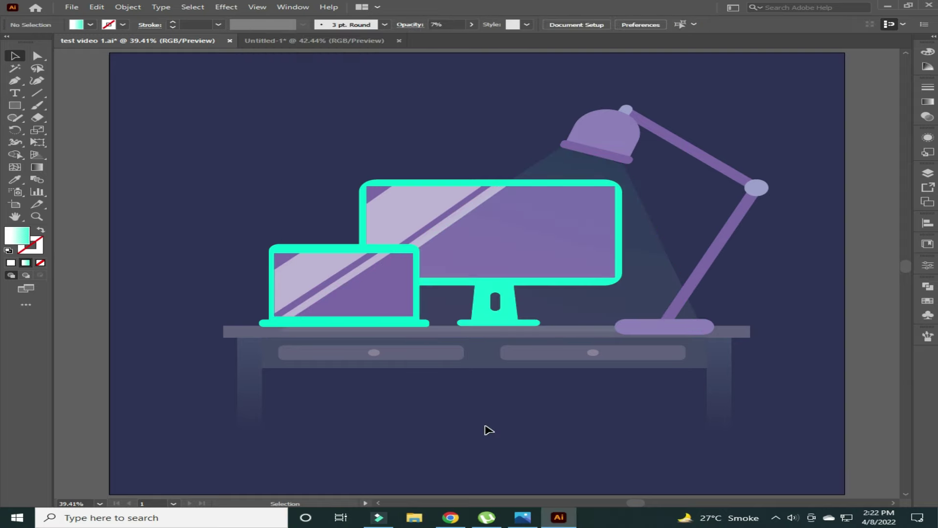
- Raise the light cone's opacity to 31% and check the result
click(410, 24)
click(576, 161)
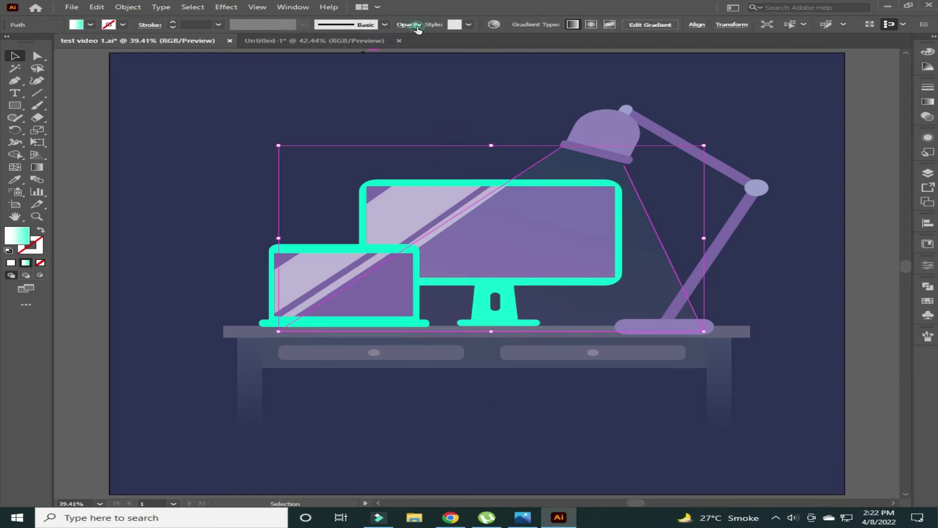
click(409, 25)
drag(348, 54, 361, 58)
click(386, 427)
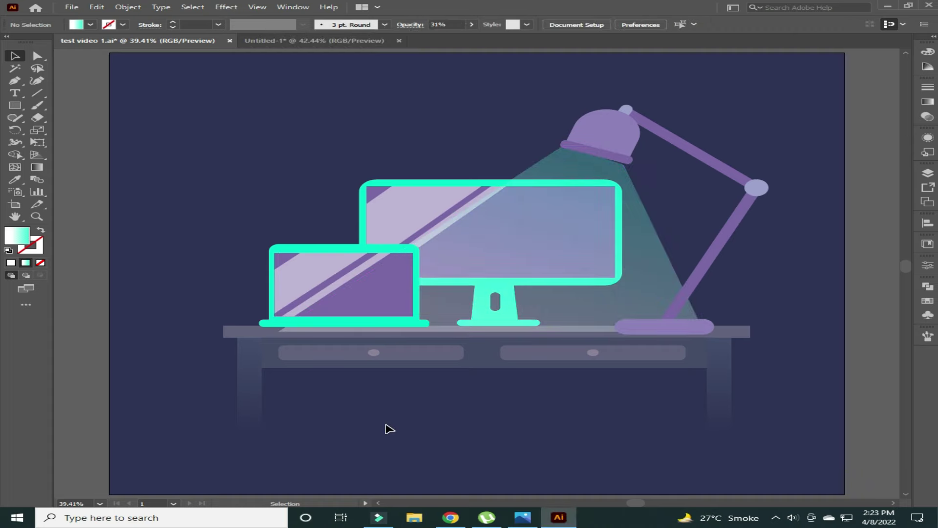
click(640, 259)
click(657, 417)
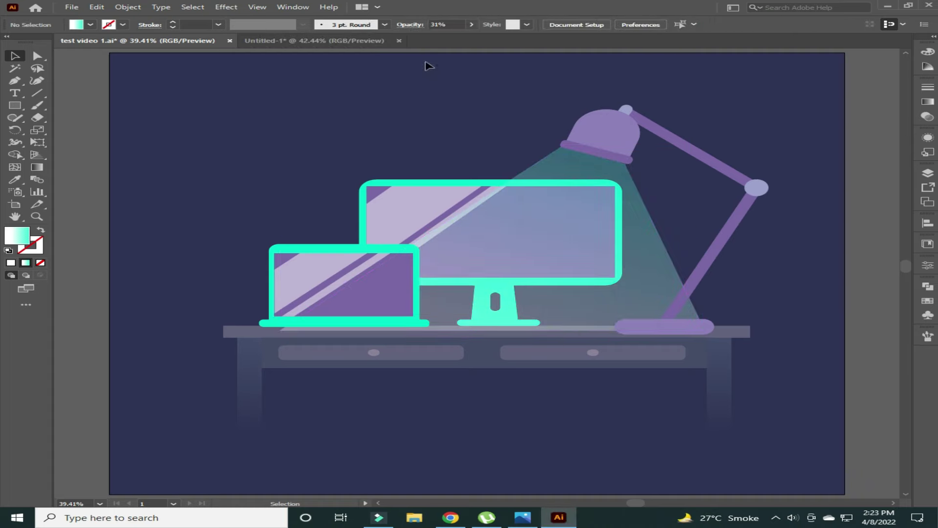
- Add a new layer named 'clock'
click(928, 172)
click(869, 414)
double_click(837, 184)
text(clock)
click(471, 303)
- Draw a dark blue circle above the monitor as the clock ring
click(22, 106)
drag(333, 129, 402, 188)
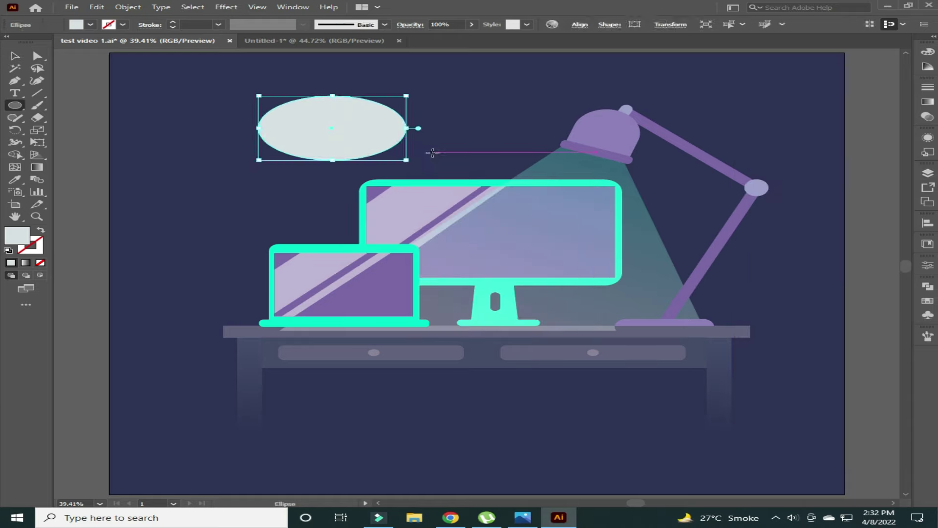
drag(372, 146, 417, 223)
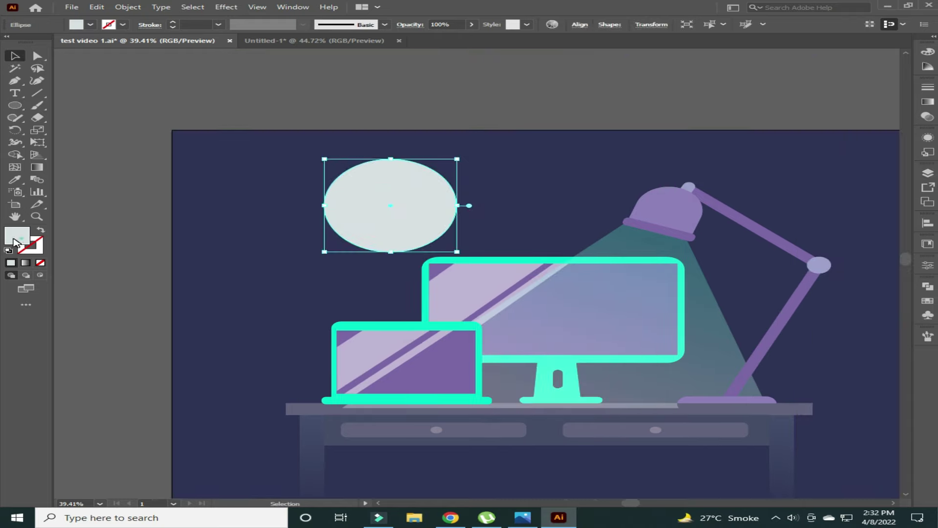
double_click(17, 236)
click(463, 269)
drag(375, 209, 373, 205)
- Add a smaller greyish-purple inner circle as the clock face
drag(455, 248, 443, 240)
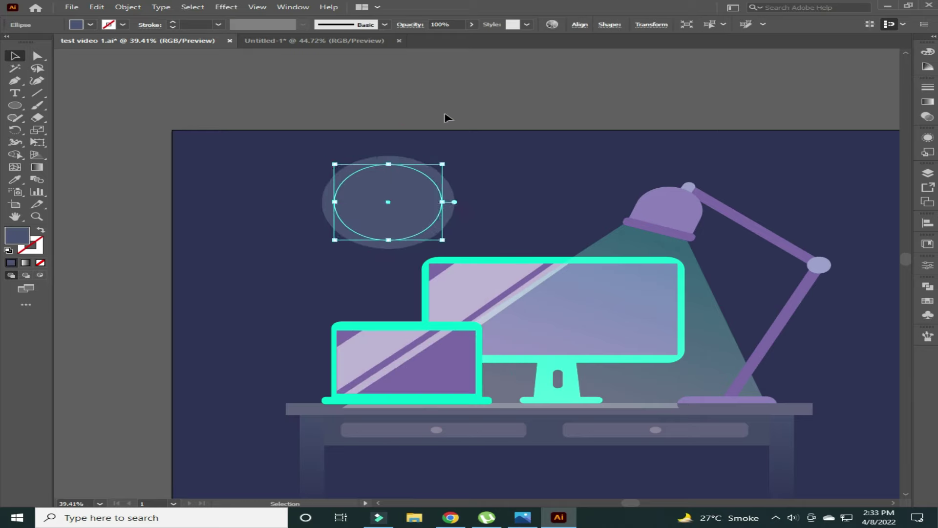
double_click(16, 236)
text(61627E)
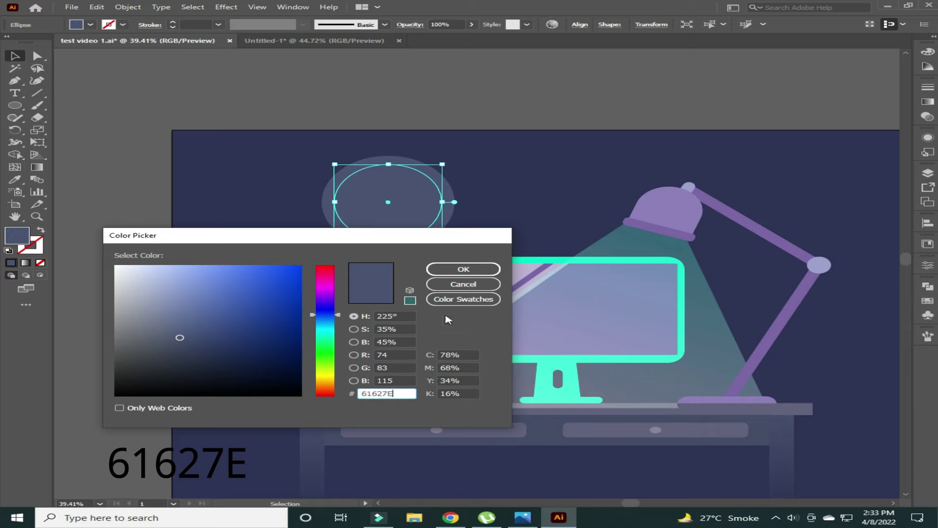
click(463, 269)
mouse_move(409, 207)
mouse_down()
mouse_move(481, 258)
mouse_move(403, 215)
mouse_up()
key(ctrl+z)
key(ctrl+z)
- Scale a small copy into a light lilac centre hub
drag(443, 240, 399, 209)
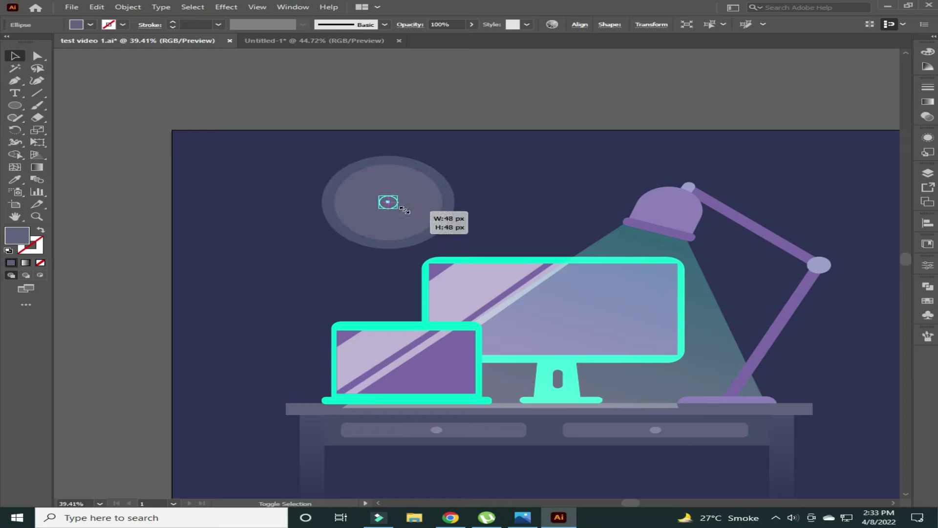
double_click(17, 236)
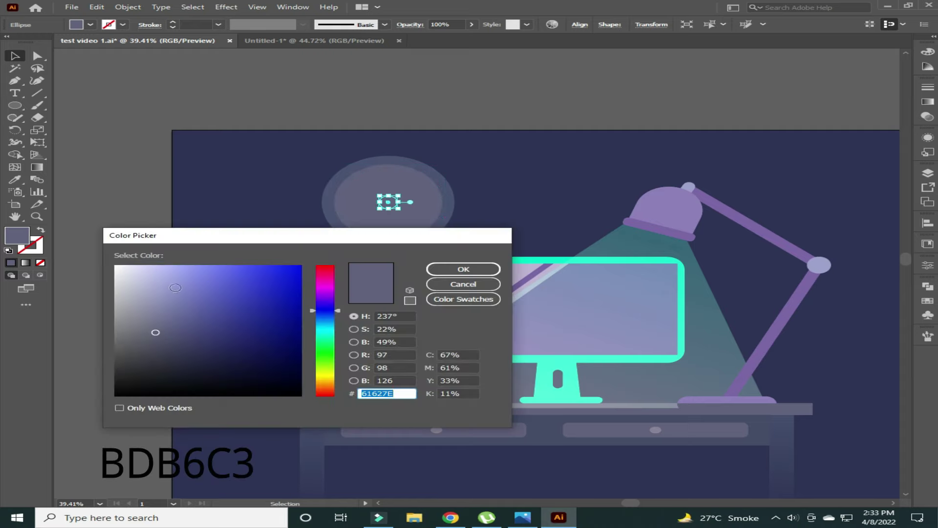
click(460, 269)
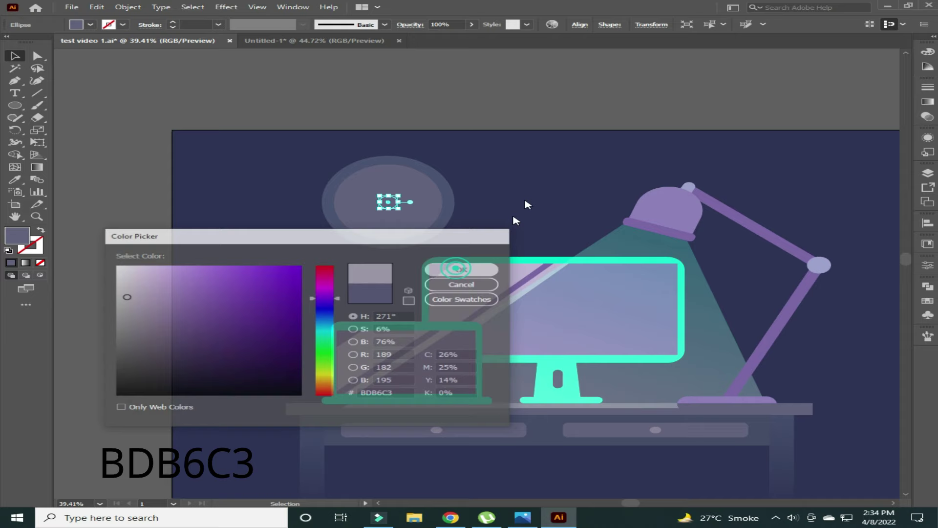
click(519, 203)
- Draw a narrow purple bar for the clock hand and place it on the face
drag(210, 83, 245, 154)
drag(232, 120, 389, 174)
key(v)
click(425, 112)
click(389, 146)
key(ctrl+1)
- Rotate the hand diagonally with its end at the centre, behind the hub
drag(484, 198, 430, 264)
drag(465, 302, 436, 327)
right_click(441, 330)
click(662, 299)
click(578, 140)
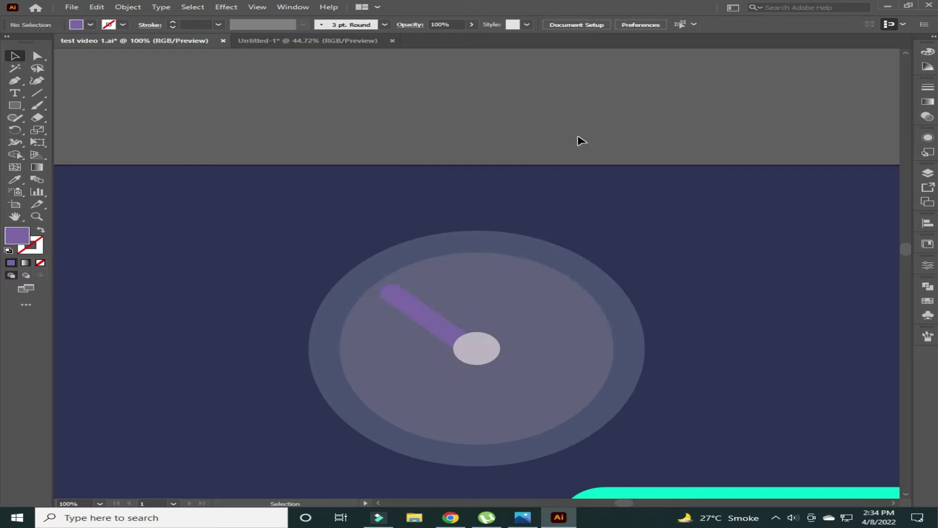
key(ctrl+0)
- Draw a tall bar for the second hand and sample a colour onto it
key(m)
mouse_move(84, 128)
mouse_down()
mouse_move(90, 207)
mouse_move(348, 160)
mouse_up()
key(u)
click(597, 322)
click(349, 268)
- Fill the bar grey and place it on the hub, sent behind it
key(v)
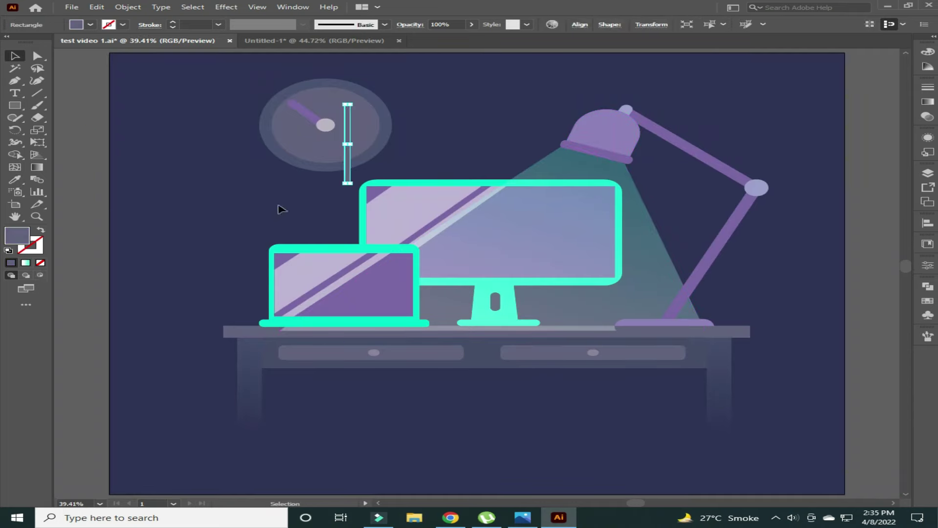
double_click(10, 239)
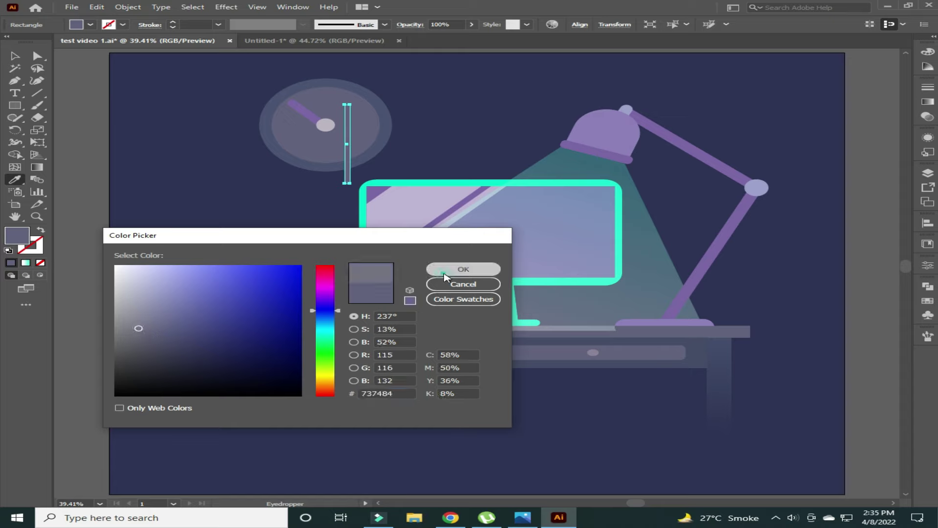
click(444, 272)
key(v)
key(ctrl+equal)
key(ctrl+equal)
key(ctrl+equal)
key(ctrl+equal)
key(ctrl+equal)
mouse_move(481, 72)
mouse_down()
mouse_move(444, 287)
mouse_move(489, 293)
mouse_move(461, 238)
mouse_up()
right_click(460, 237)
key(ctrl+bracketleft)
- Rotate the grey second hand to point down-right and nudge it onto the hub
drag(519, 262, 466, 223)
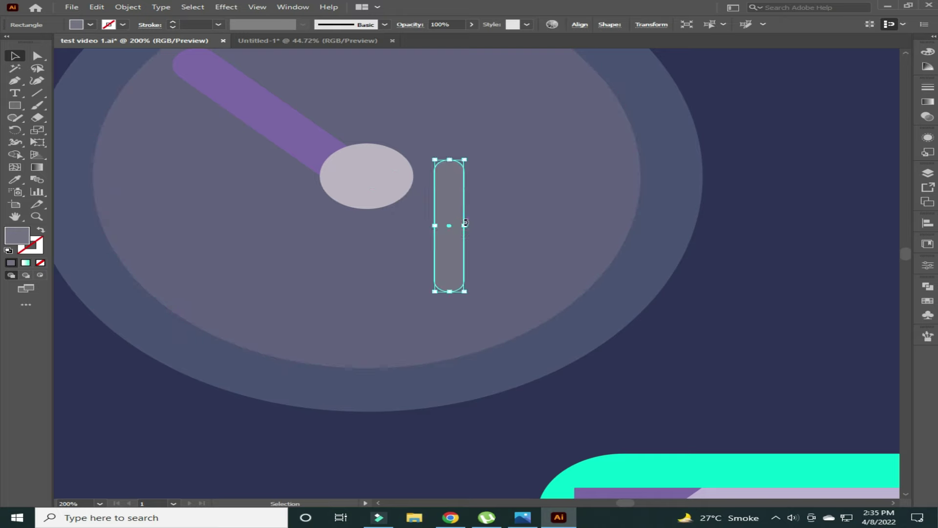
key(ctrl+z)
key(ctrl+shift+z)
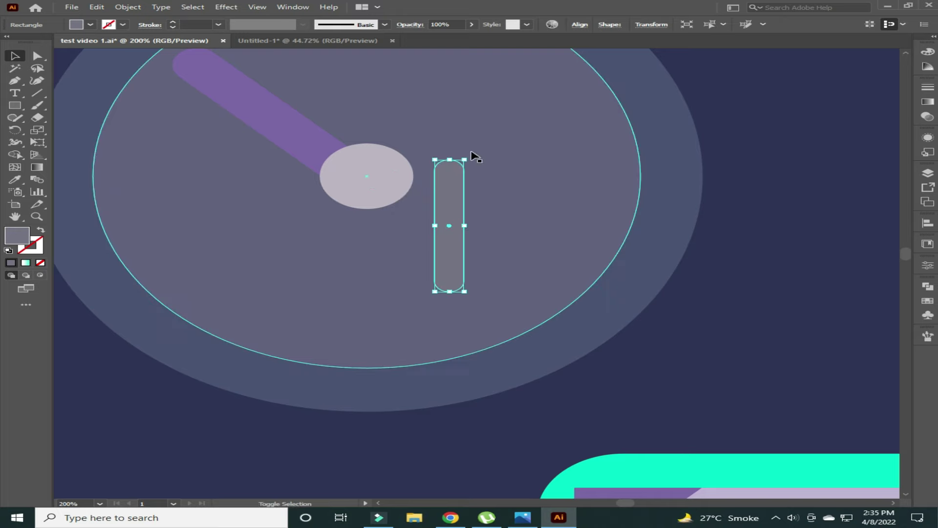
drag(471, 153, 452, 195)
mouse_move(560, 187)
mouse_down()
mouse_move(562, 244)
mouse_move(540, 293)
mouse_up()
click(766, 192)
mouse_move(474, 243)
mouse_down()
mouse_move(540, 279)
mouse_move(497, 233)
mouse_up()
key(ctrl+0)
- Draw a small grey tick mark and place it at the top of the dial
drag(185, 142, 185, 144)
key(i)
double_click(18, 235)
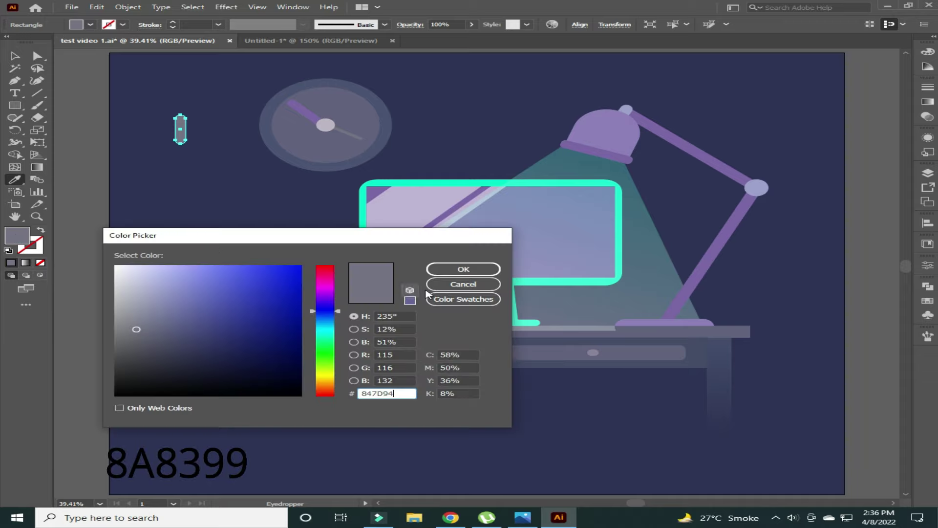
click(464, 270)
key(v)
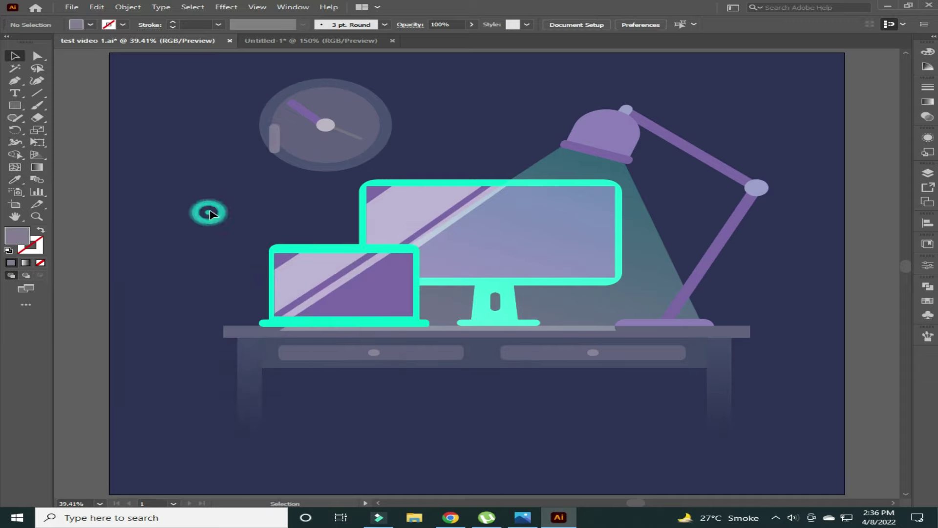
key(ctrl+1)
mouse_move(499, 273)
mouse_down()
mouse_move(597, 261)
mouse_move(586, 231)
mouse_move(639, 104)
mouse_up()
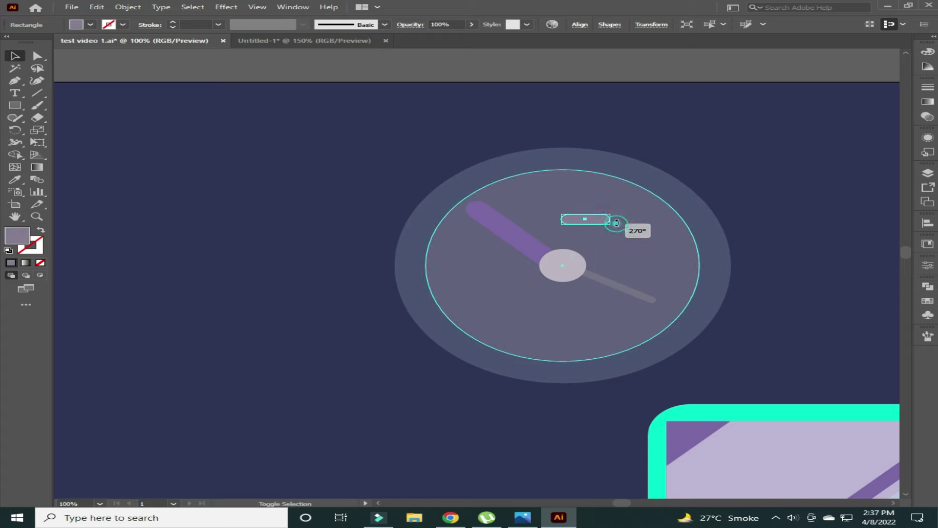
mouse_move(581, 223)
mouse_down()
mouse_move(551, 203)
mouse_move(555, 195)
mouse_move(472, 274)
mouse_move(683, 270)
mouse_up()
- Copy the tick to 6, 12 and 9 o'clock, turning the bottom one vertical
mouse_move(562, 200)
mouse_down()
mouse_move(570, 348)
mouse_move(570, 199)
mouse_move(562, 197)
mouse_up()
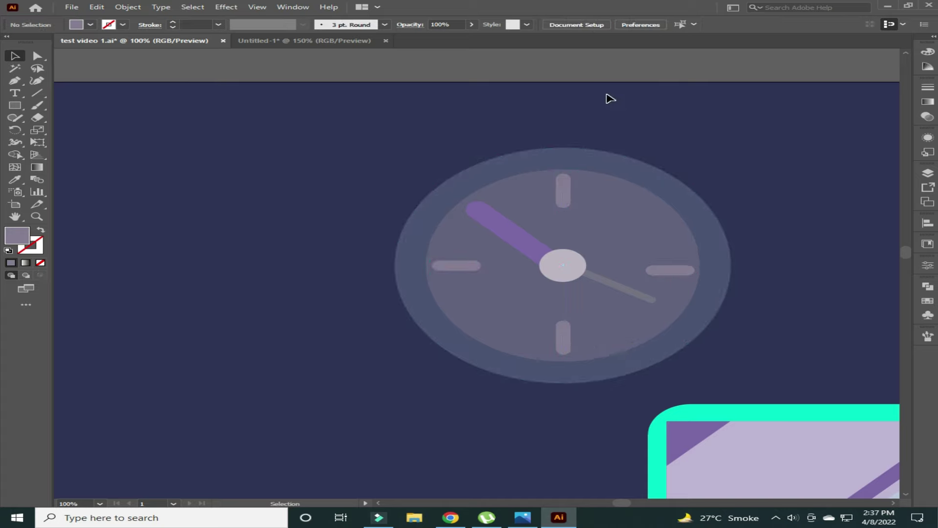
key(ctrl+0)
scroll(397, 161, up, 5)
click(482, 332)
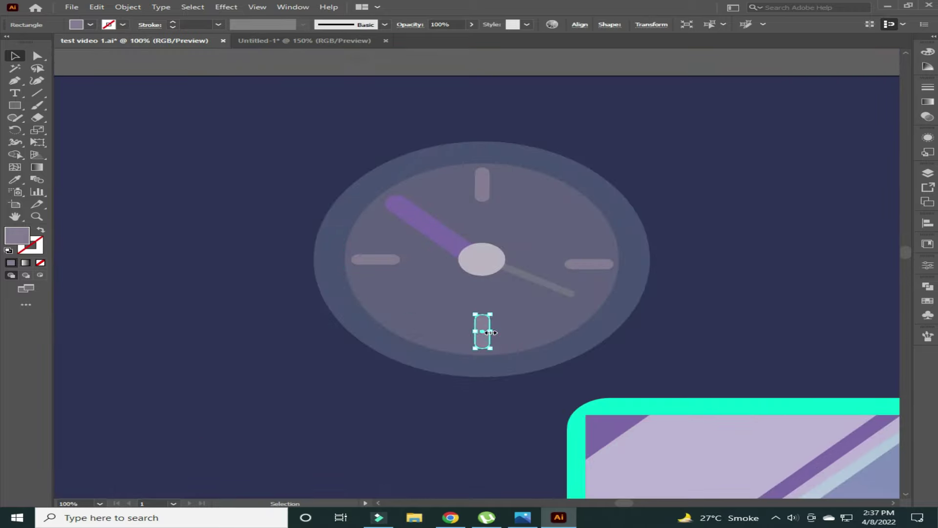
drag(501, 331, 486, 355)
click(662, 337)
click(480, 331)
mouse_move(485, 186)
mouse_down()
mouse_move(478, 178)
mouse_move(600, 268)
mouse_up()
drag(374, 262, 378, 260)
- Straighten the 12 o'clock tick and nudge the 9 o'clock tick slightly left
click(483, 185)
drag(508, 188, 507, 178)
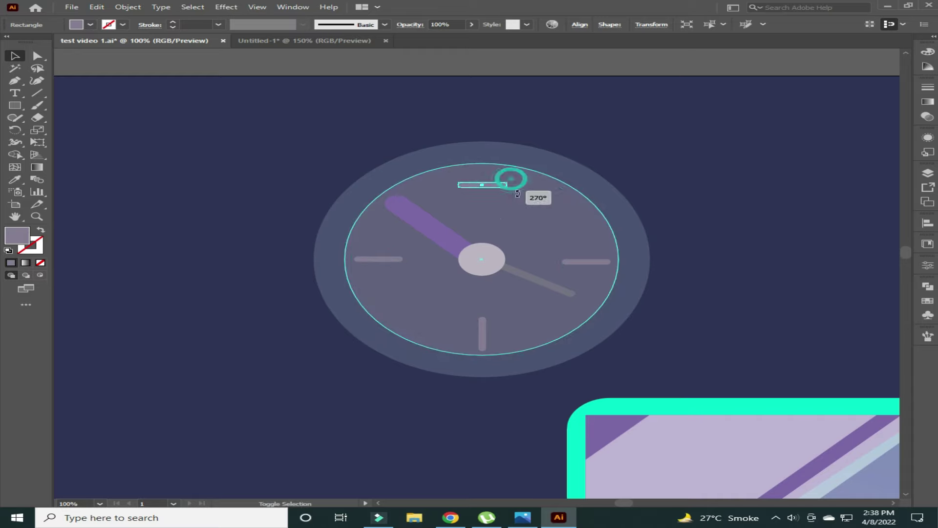
click(528, 67)
click(482, 176)
key(ctrl+plus)
key(ctrl+plus)
key(ctrl+plus)
key(ctrl+plus)
mouse_move(495, 345)
mouse_down()
mouse_move(635, 145)
mouse_move(607, 188)
mouse_move(203, 324)
mouse_move(322, 271)
mouse_move(260, 311)
mouse_up()
click(205, 299)
drag(318, 314, 283, 318)
key(ctrl+shift+a)
key(ctrl+0)
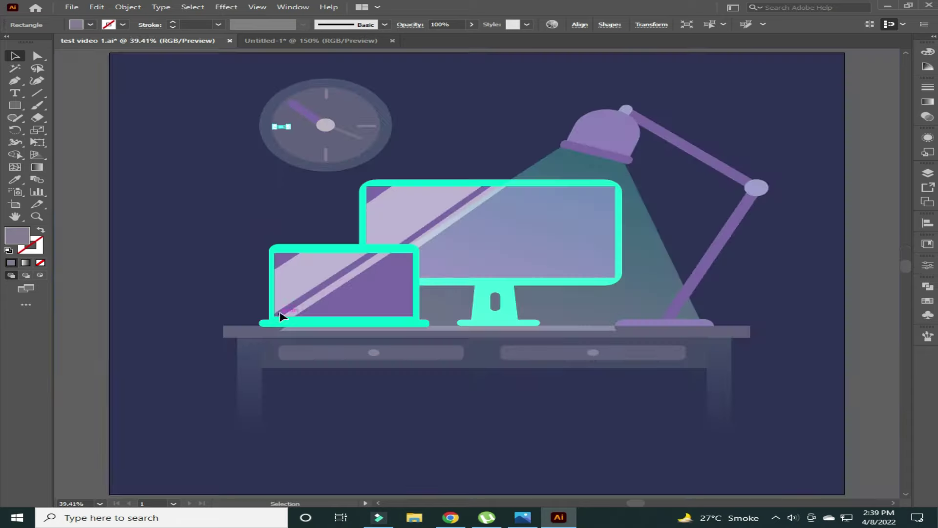
- Draw two rounded bars and group them into a grey plus sign beside the clock
click(220, 184)
click(229, 188)
key(v)
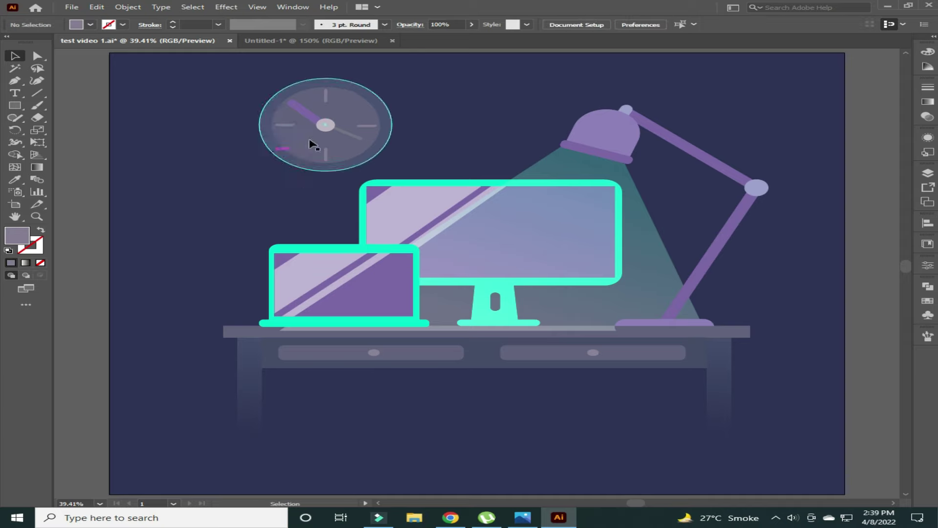
drag(168, 196, 184, 254)
key(a)
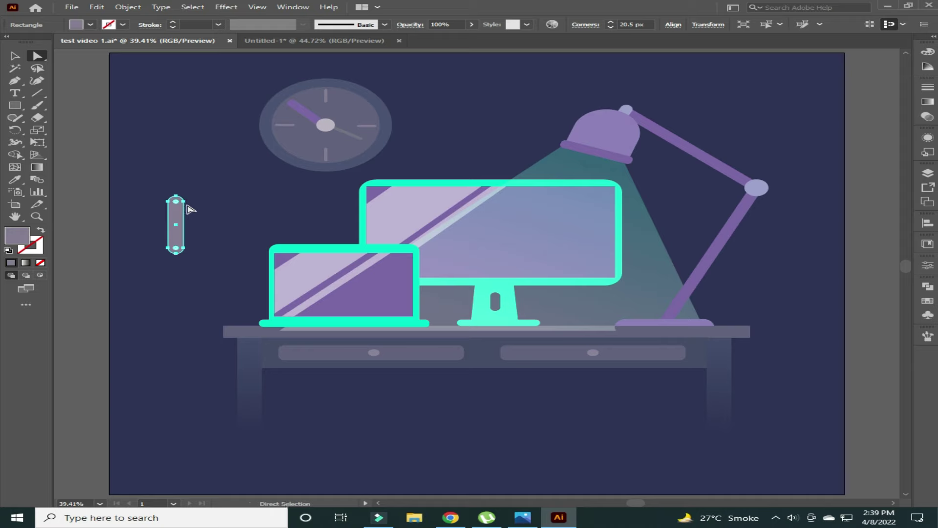
shift+click(182, 213)
right_click(192, 226)
click(262, 291)
mouse_move(178, 224)
mouse_down()
mouse_move(231, 172)
mouse_move(222, 176)
mouse_up()
- Alt-drag a copy of the plus down and to the right
click(82, 194)
click(88, 169)
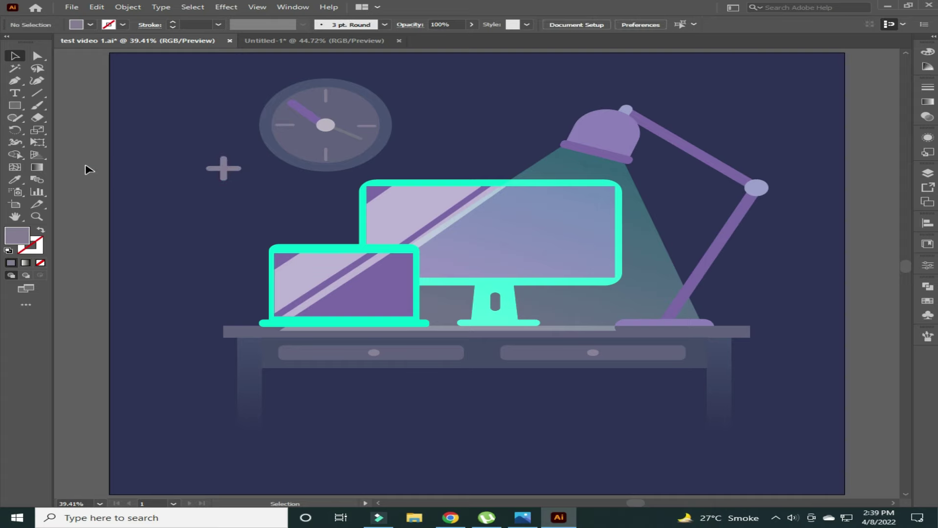
click(222, 168)
mouse_move(224, 168)
mouse_down()
mouse_move(268, 188)
mouse_move(205, 196)
mouse_move(226, 205)
mouse_up()
key(v)
click(183, 108)
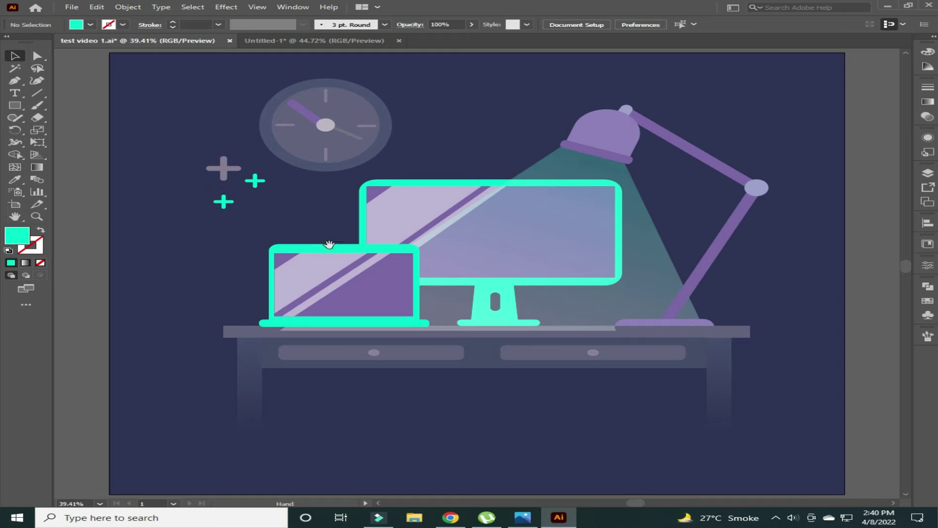
- Select the lower plus's horizontal bar with Direct Selection
scroll(446, 243, up, 5)
scroll(660, 401, up, 3)
key(a)
click(342, 331)
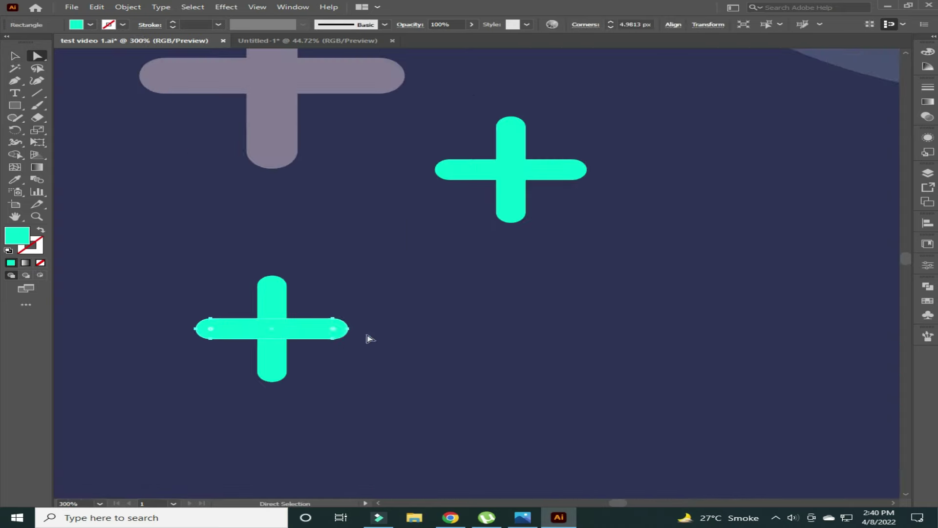
click(172, 225)
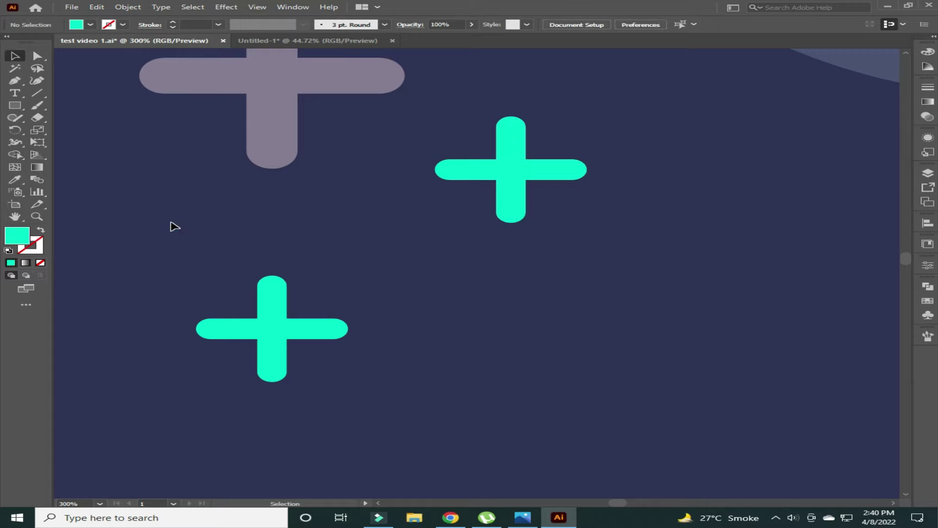
key(ctrl+0)
- Try resizing the grey plus, then undo it and deselect
scroll(404, 287, up, 3)
click(329, 342)
drag(374, 366, 394, 388)
key(ctrl+z)
right_click(304, 332)
key(Escape)
click(216, 313)
key(ctrl+0)
- Scatter grey and teal plus copies right of the lamp and above its shade
drag(224, 168, 810, 191)
drag(255, 181, 778, 215)
mouse_move(223, 202)
mouse_down()
mouse_move(813, 195)
mouse_move(828, 216)
mouse_up()
drag(223, 168, 606, 79)
drag(223, 202, 629, 128)
drag(225, 206, 567, 92)
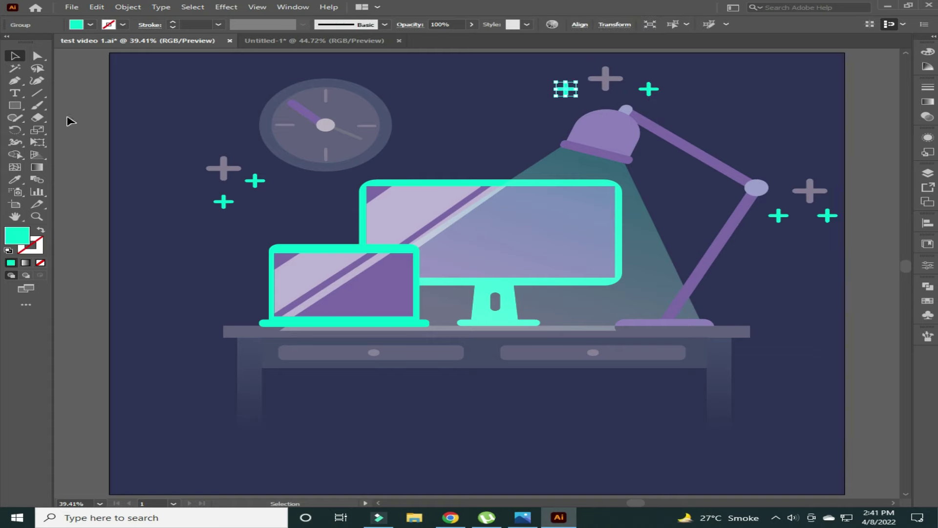